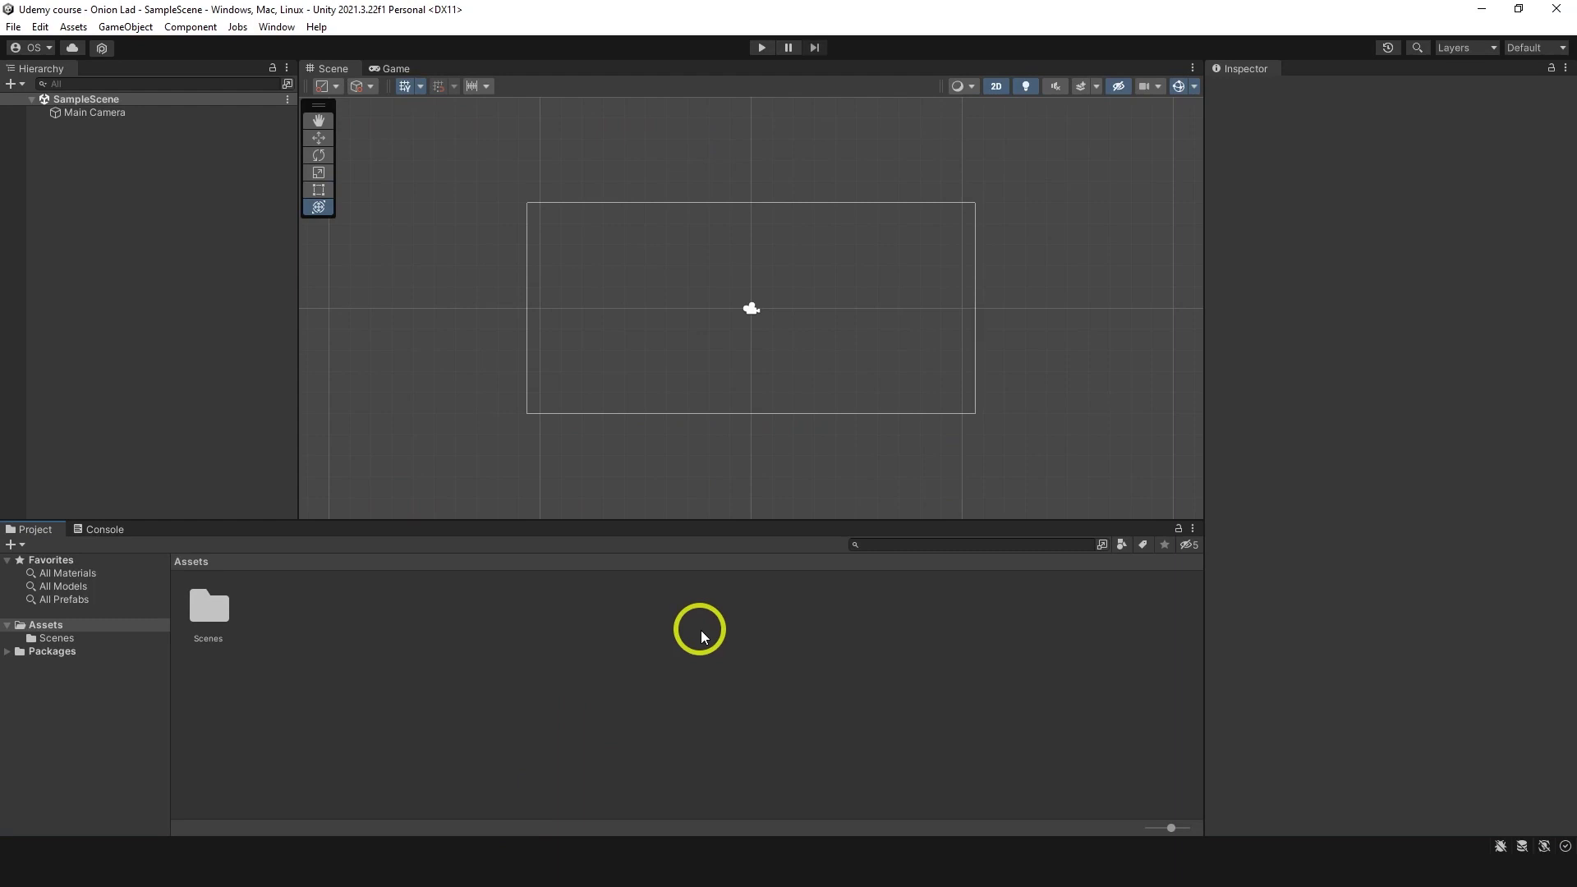
Step: Apply the 2 by 3 window layout from Window > Layouts
click(278, 30)
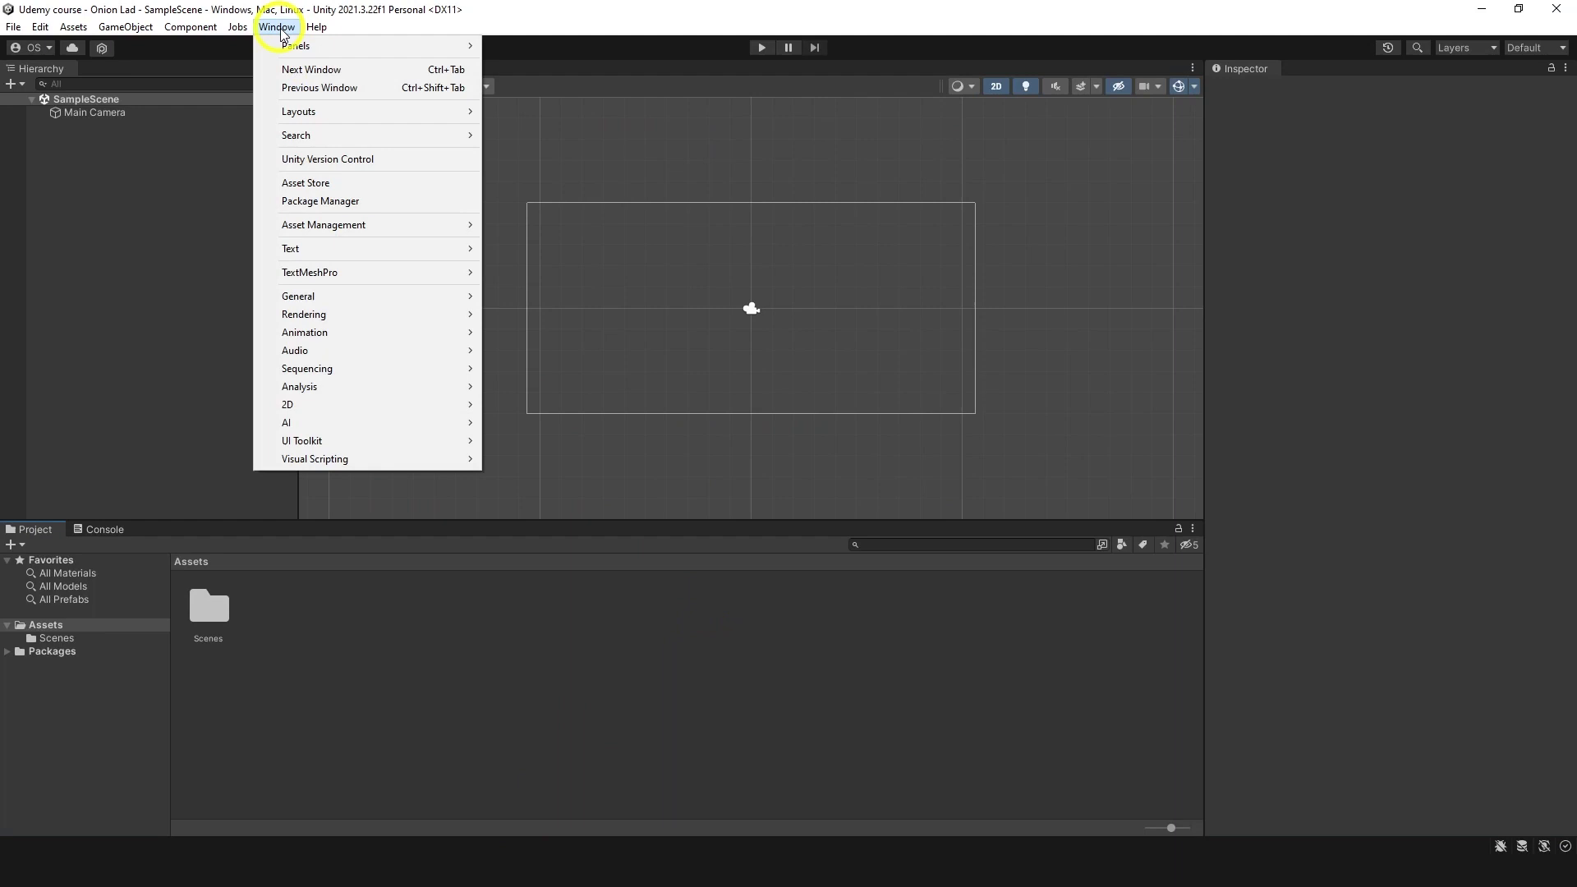
mouse_move(297, 111)
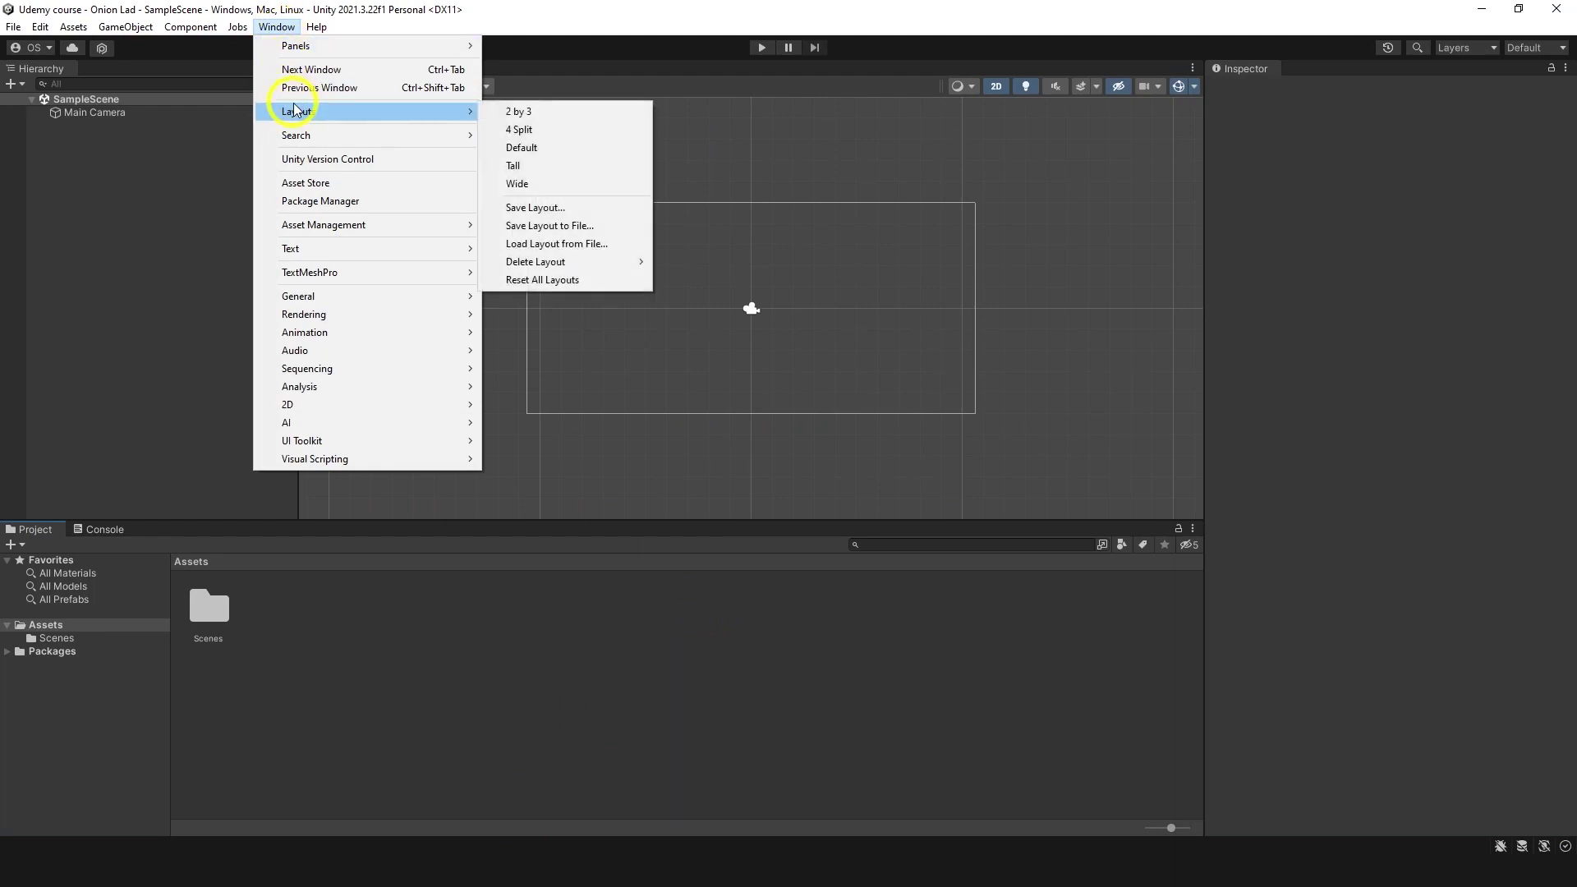
click(569, 117)
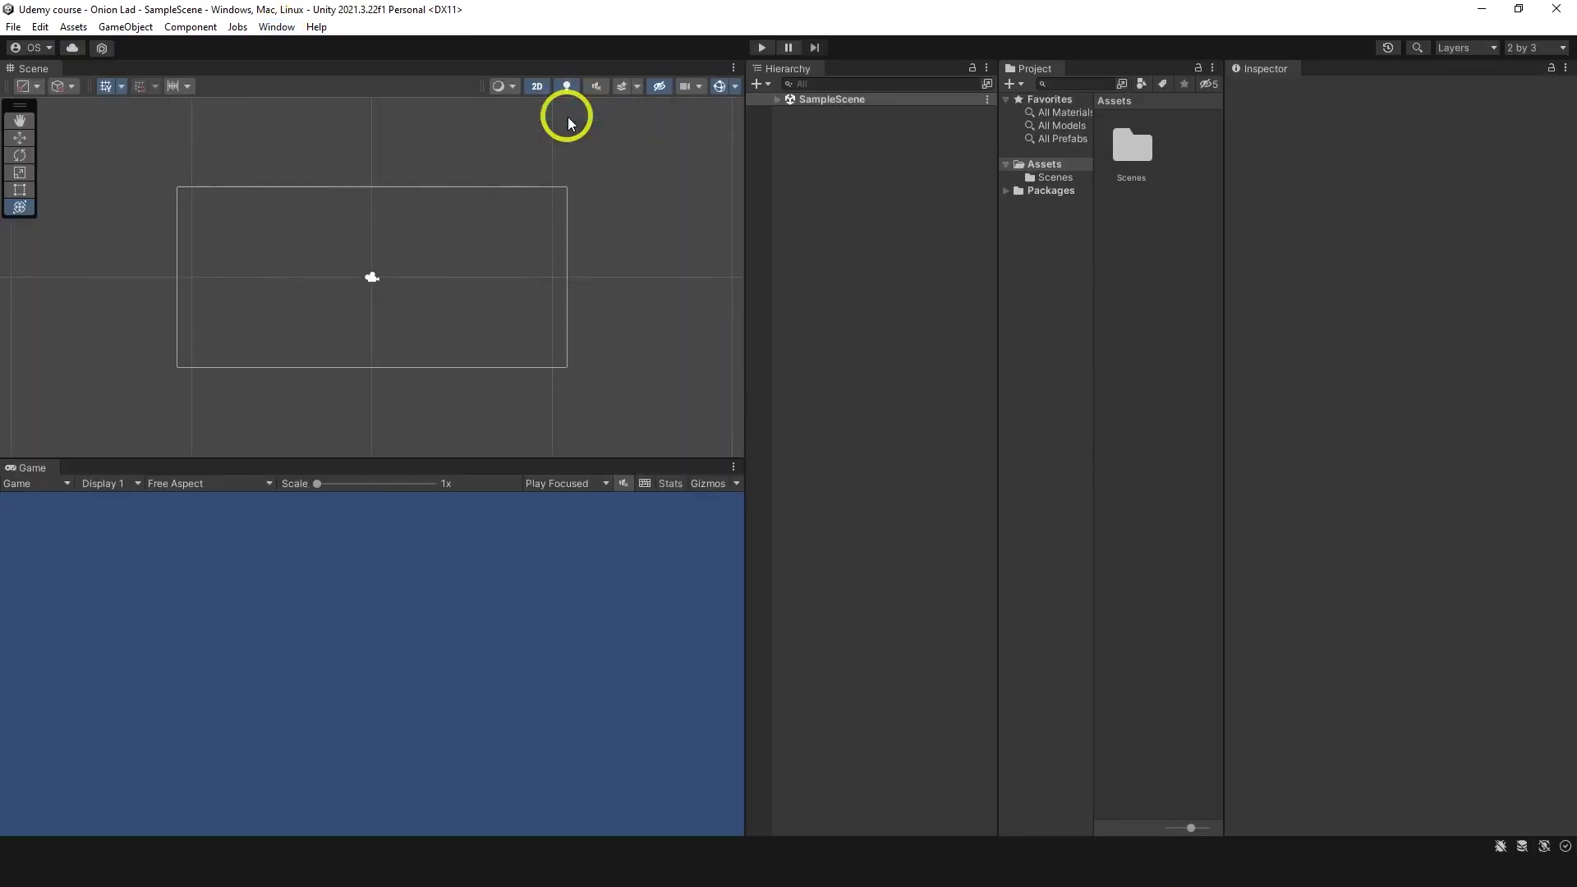
mouse_move(569, 127)
mouse_down()
mouse_move(176, 175)
mouse_move(571, 272)
mouse_up()
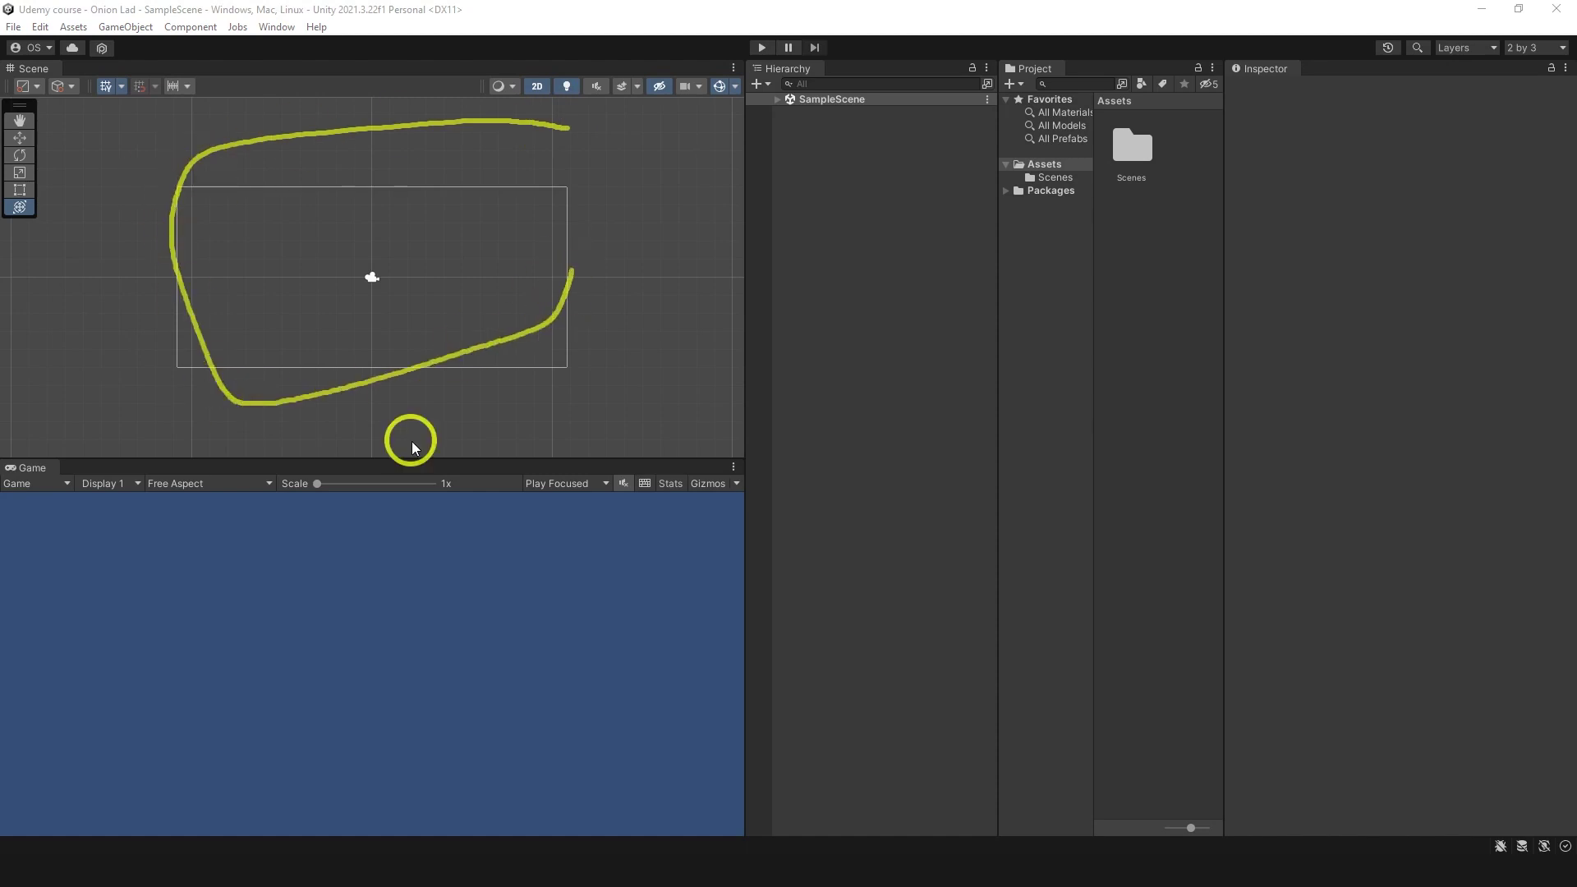
mouse_move(355, 559)
mouse_down()
mouse_move(160, 653)
mouse_move(370, 519)
mouse_move(248, 533)
mouse_up()
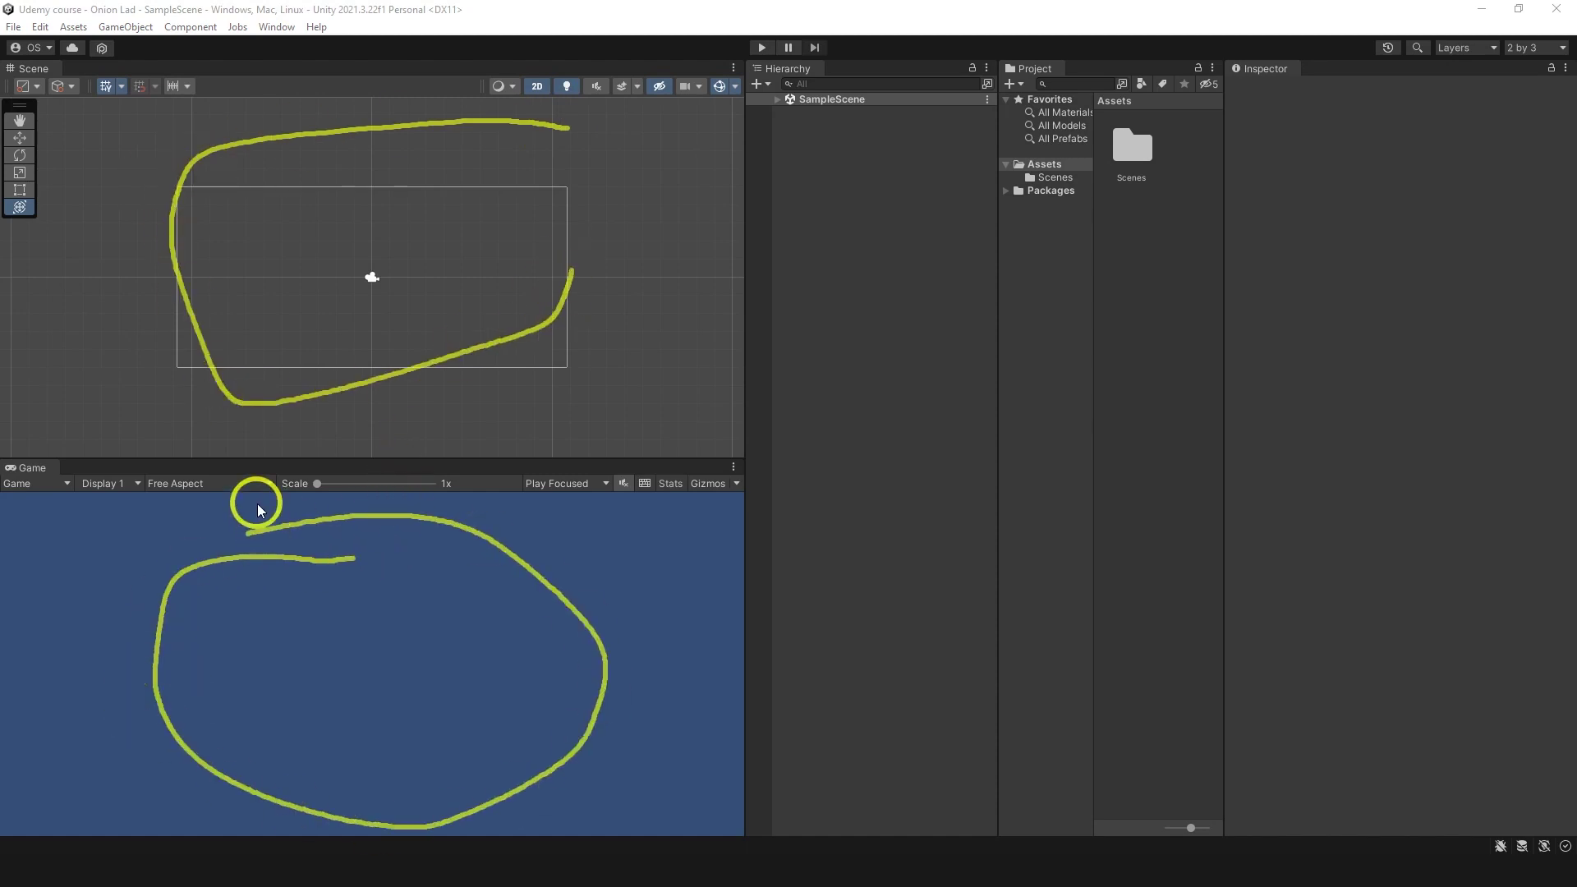
key(e)
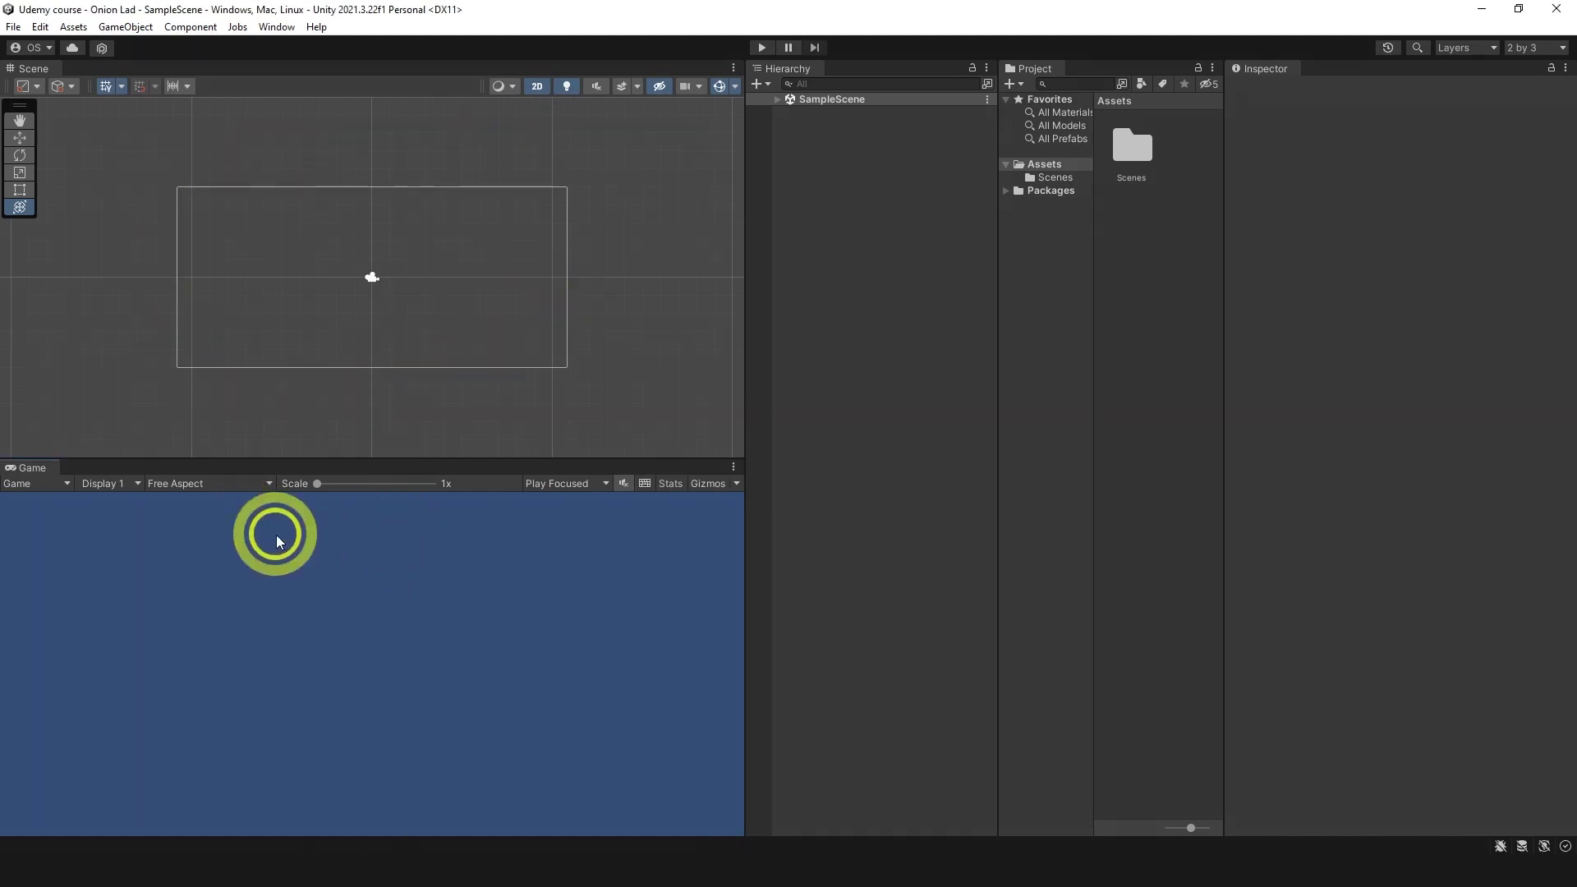
mouse_move(140, 556)
mouse_down()
mouse_move(170, 776)
mouse_move(460, 754)
mouse_move(418, 584)
mouse_move(161, 541)
mouse_up()
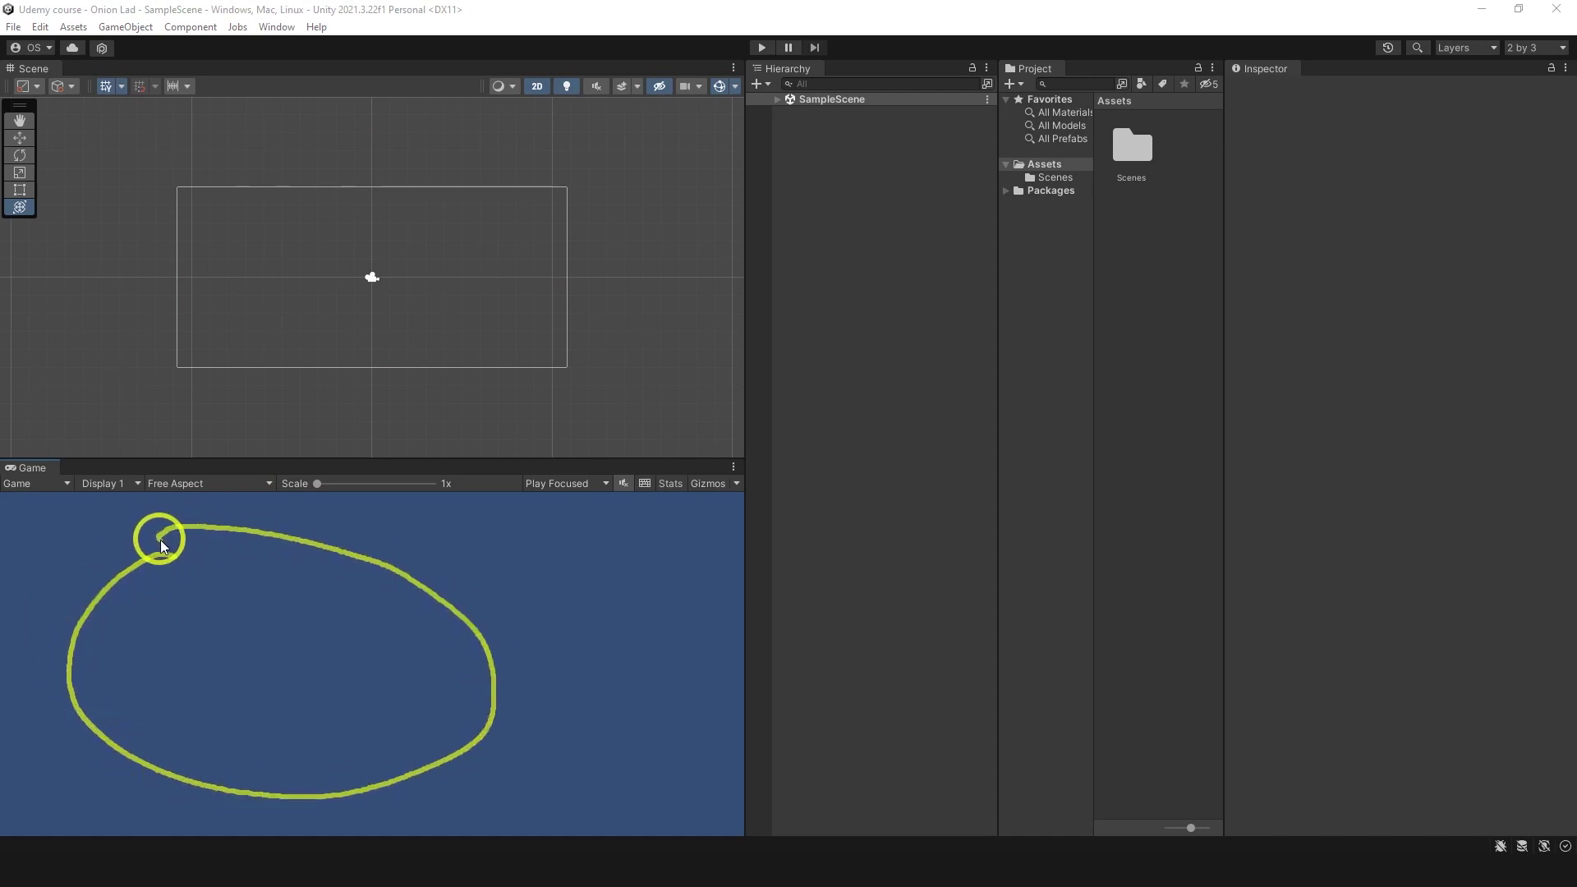
key(e)
mouse_move(422, 408)
mouse_down()
mouse_move(144, 183)
mouse_move(446, 408)
mouse_move(428, 424)
mouse_up()
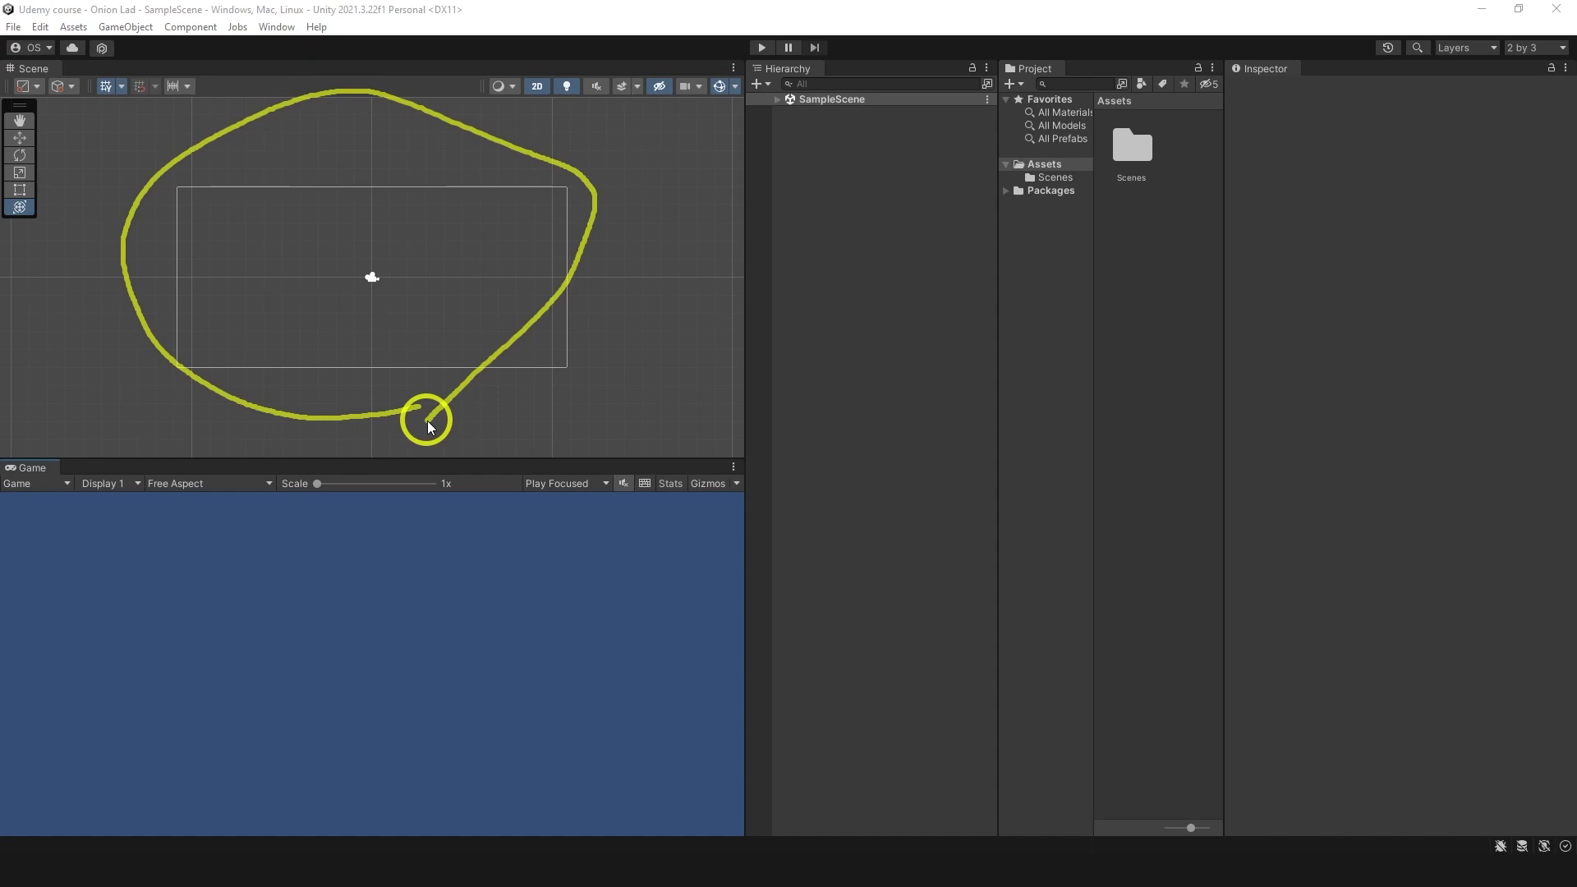
key(Escape)
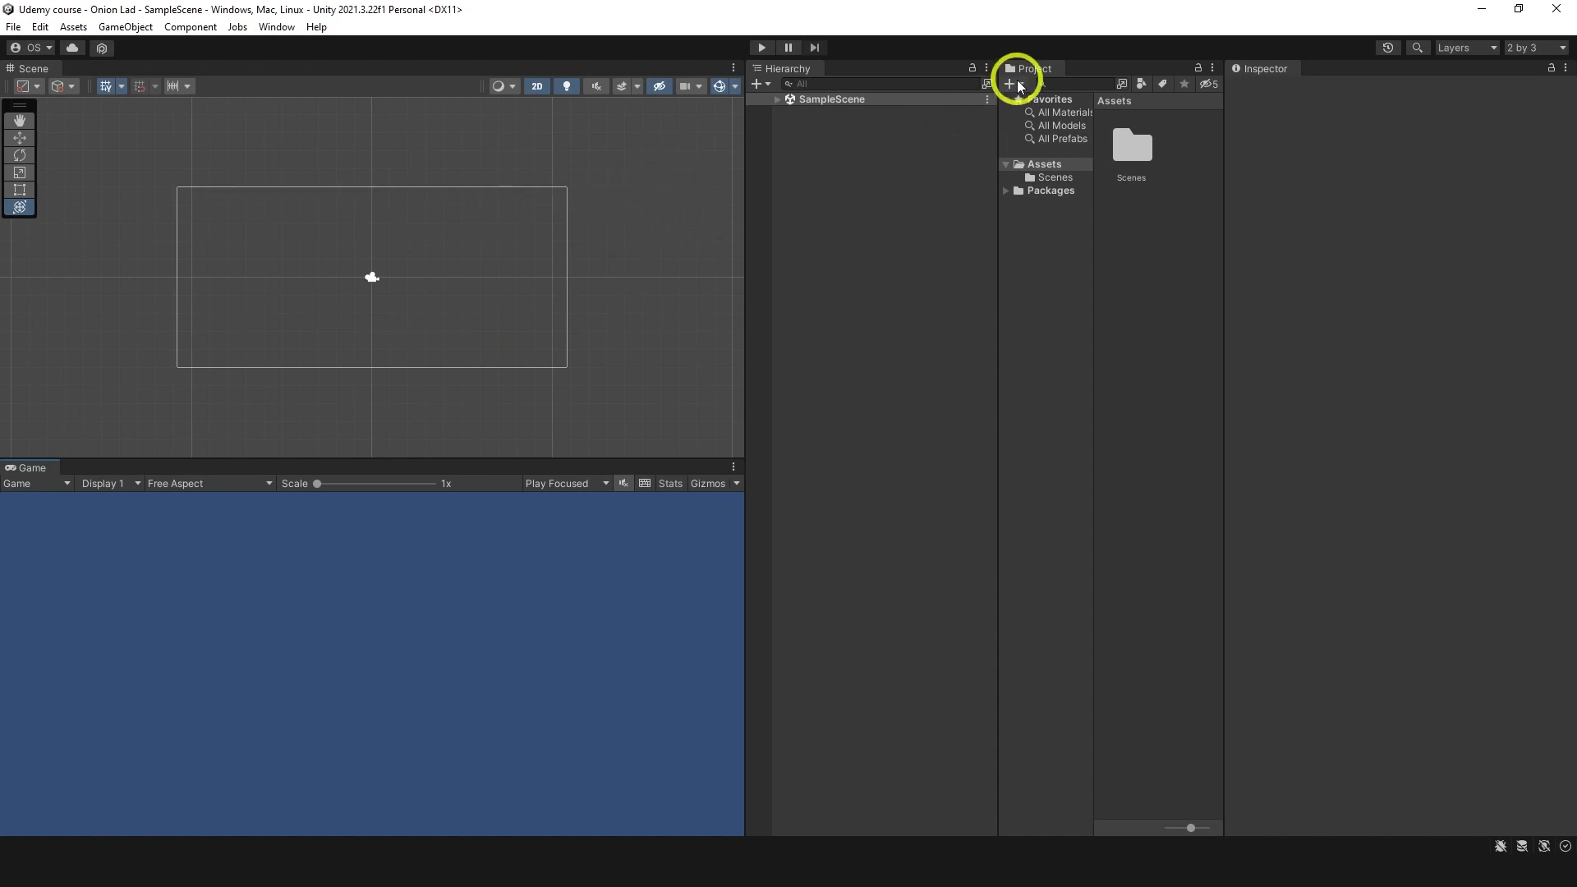
Step: Dock the Project panel beneath the Hierarchy, then widen that column and make the Project panel taller
drag(1026, 70, 912, 658)
drag(1106, 549, 1240, 545)
drag(1022, 577, 1021, 519)
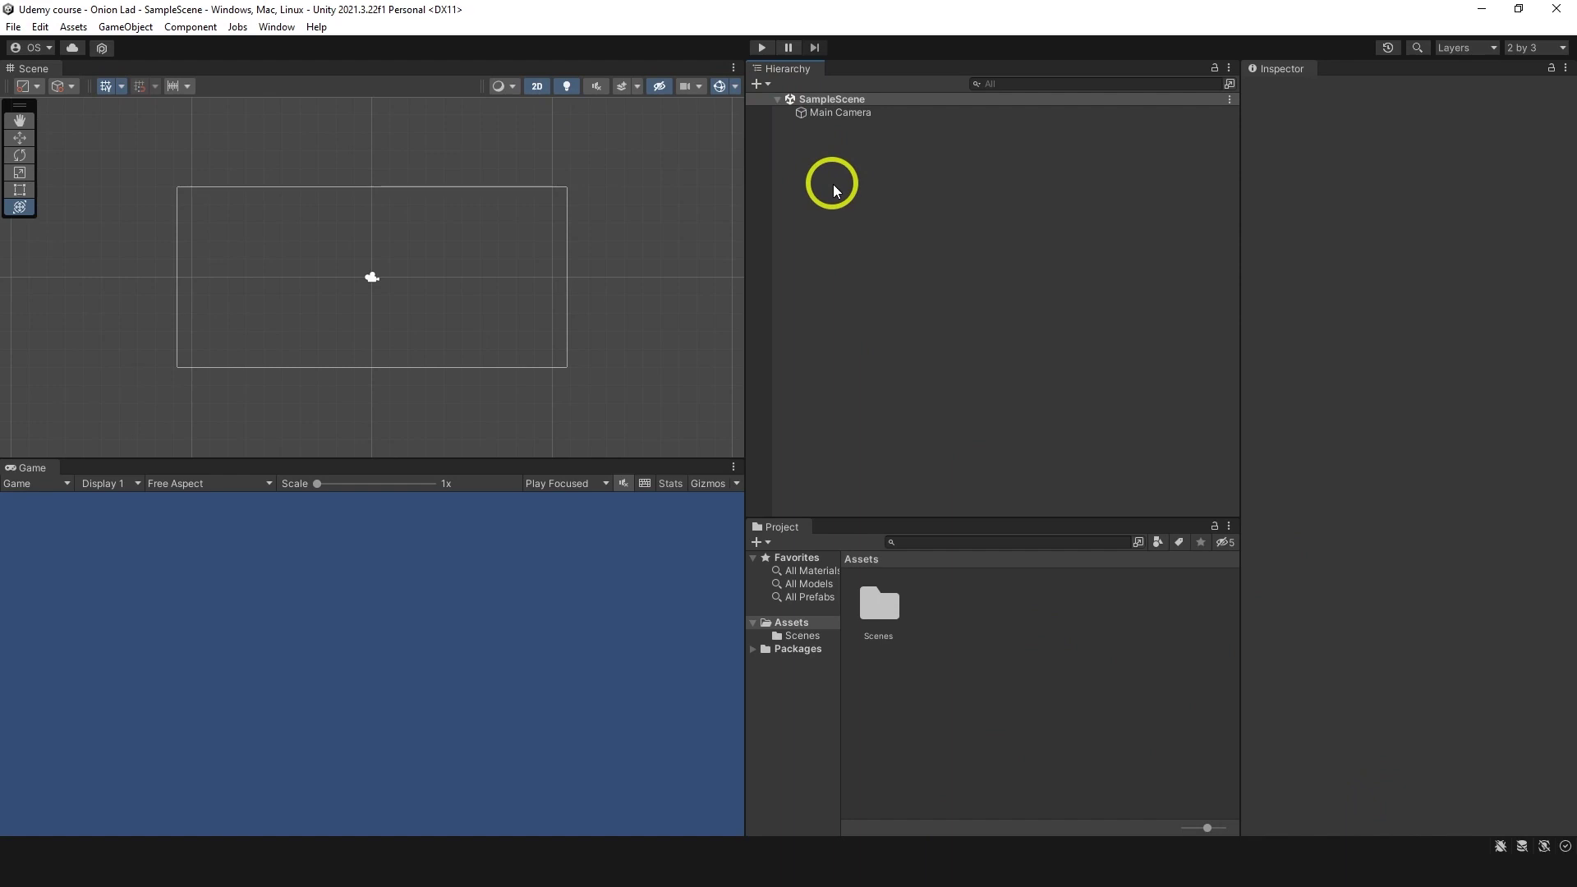
Step: Create a 2D Sprites > Square object from the Hierarchy and select it
right_click(833, 185)
mouse_move(897, 403)
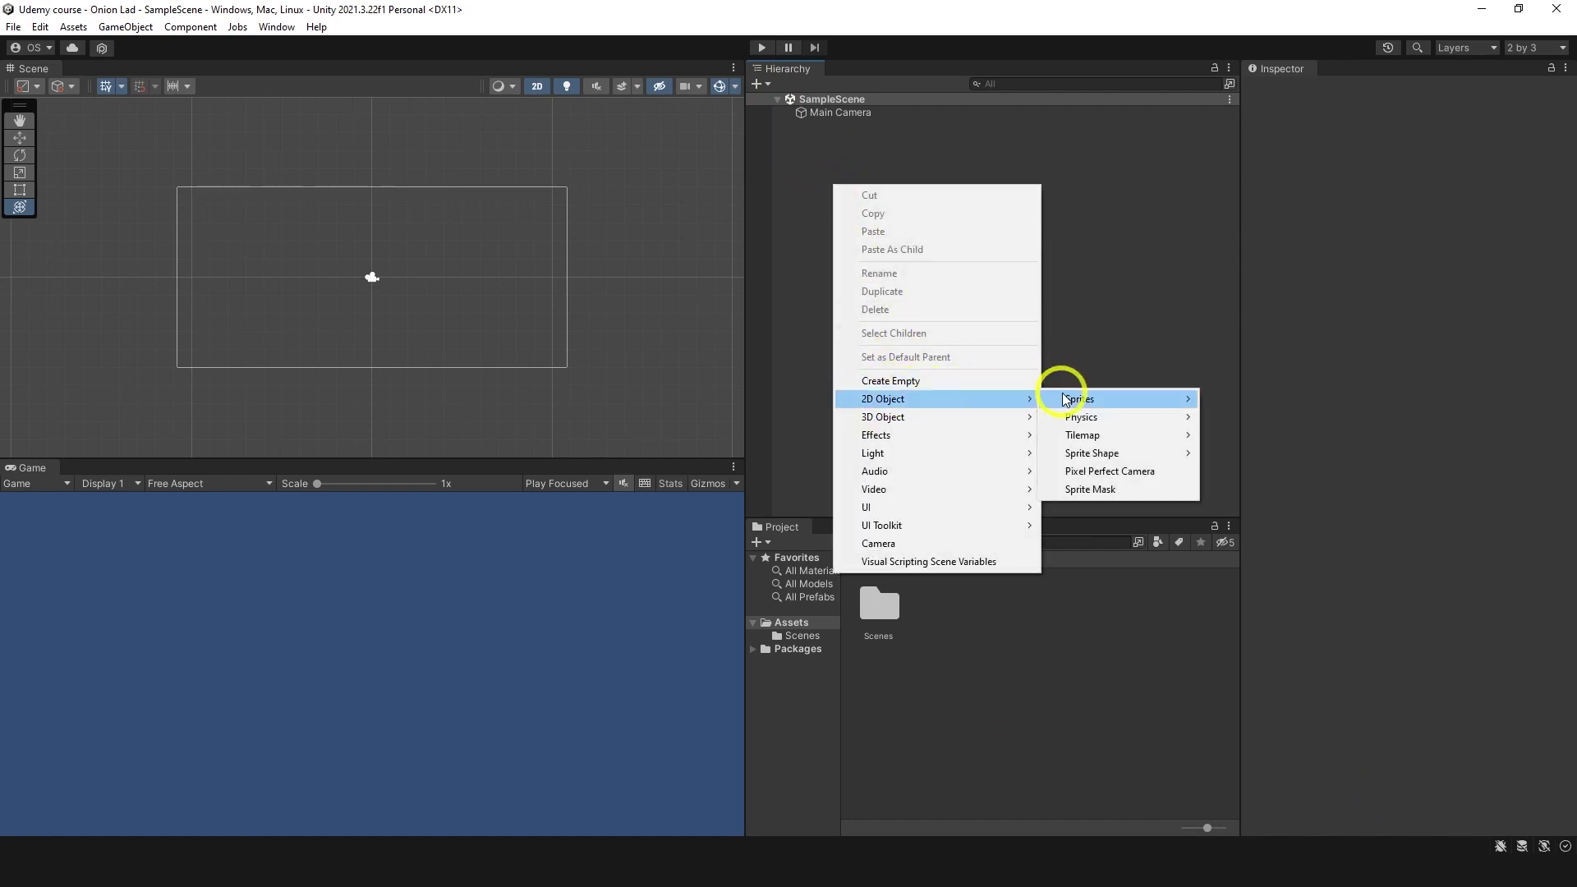
mouse_move(1162, 402)
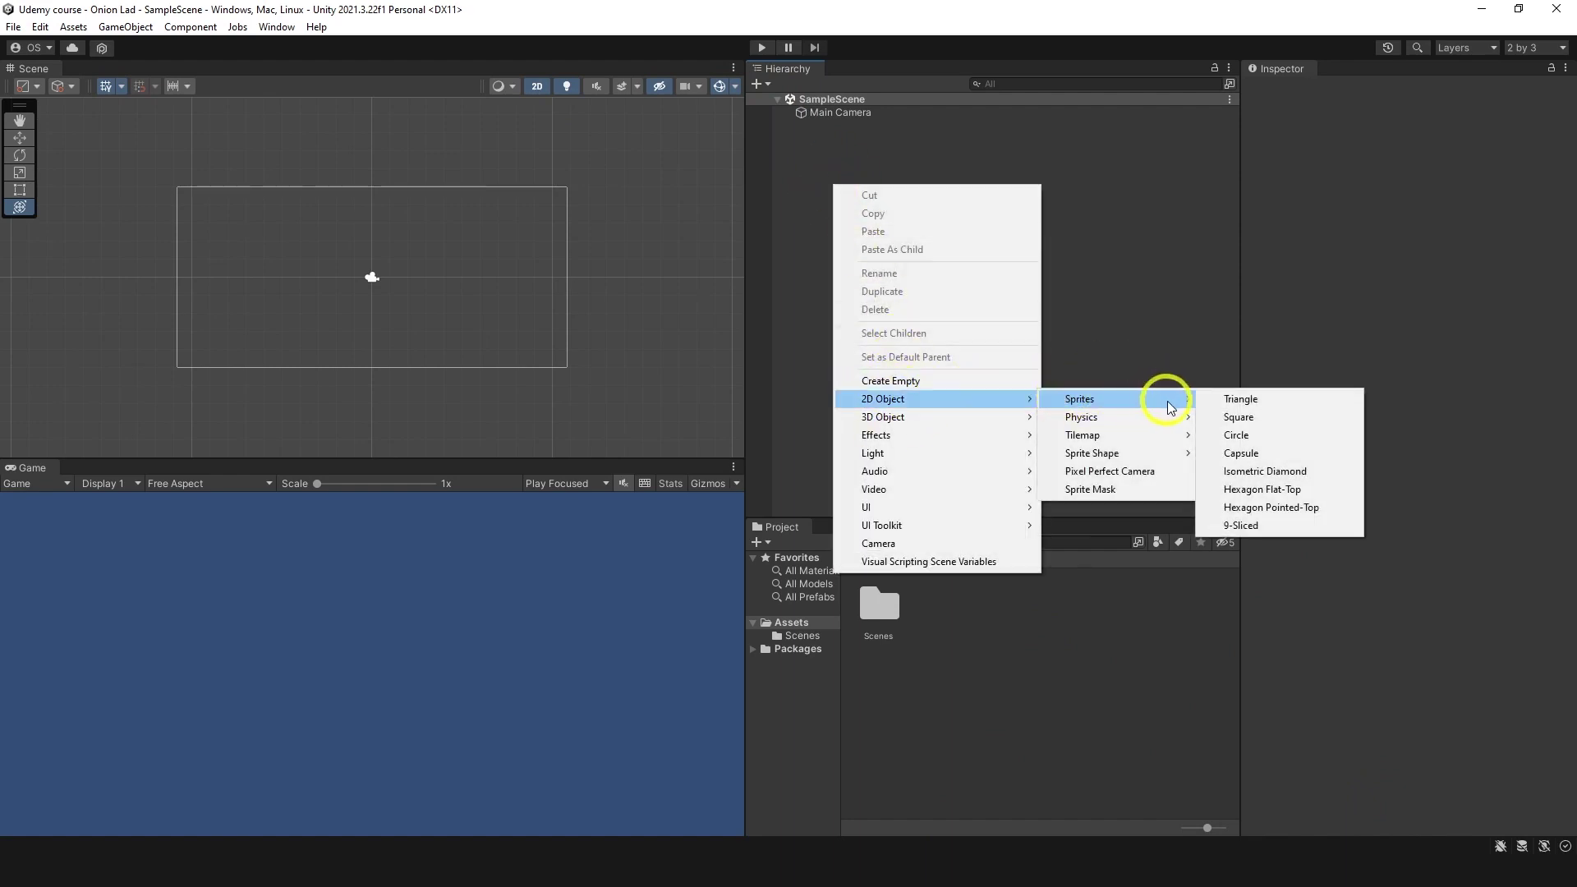
click(1239, 416)
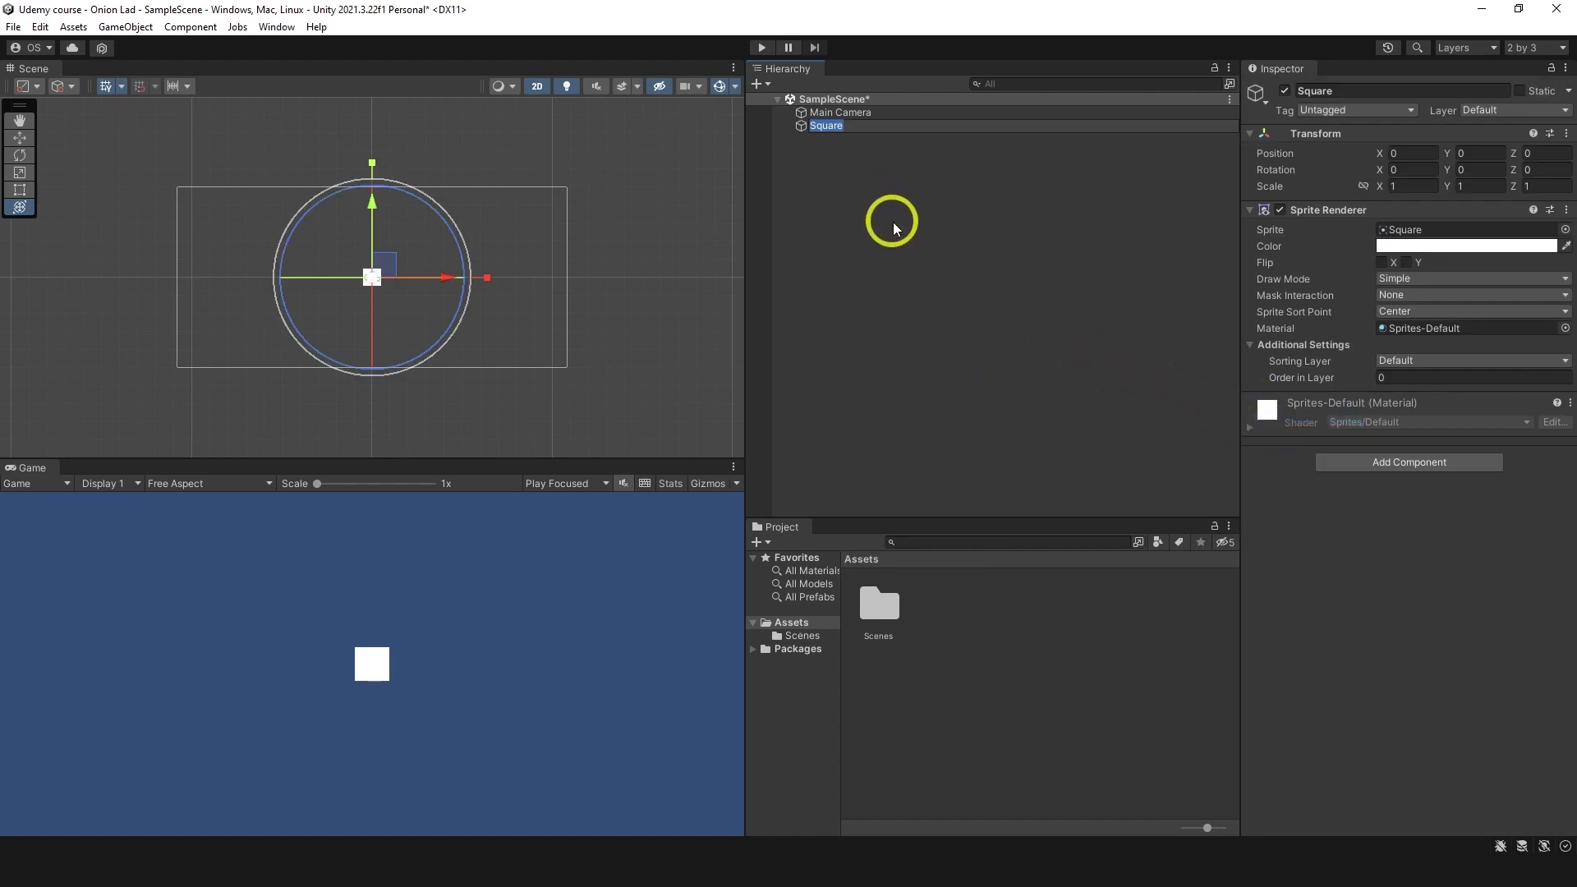
click(903, 182)
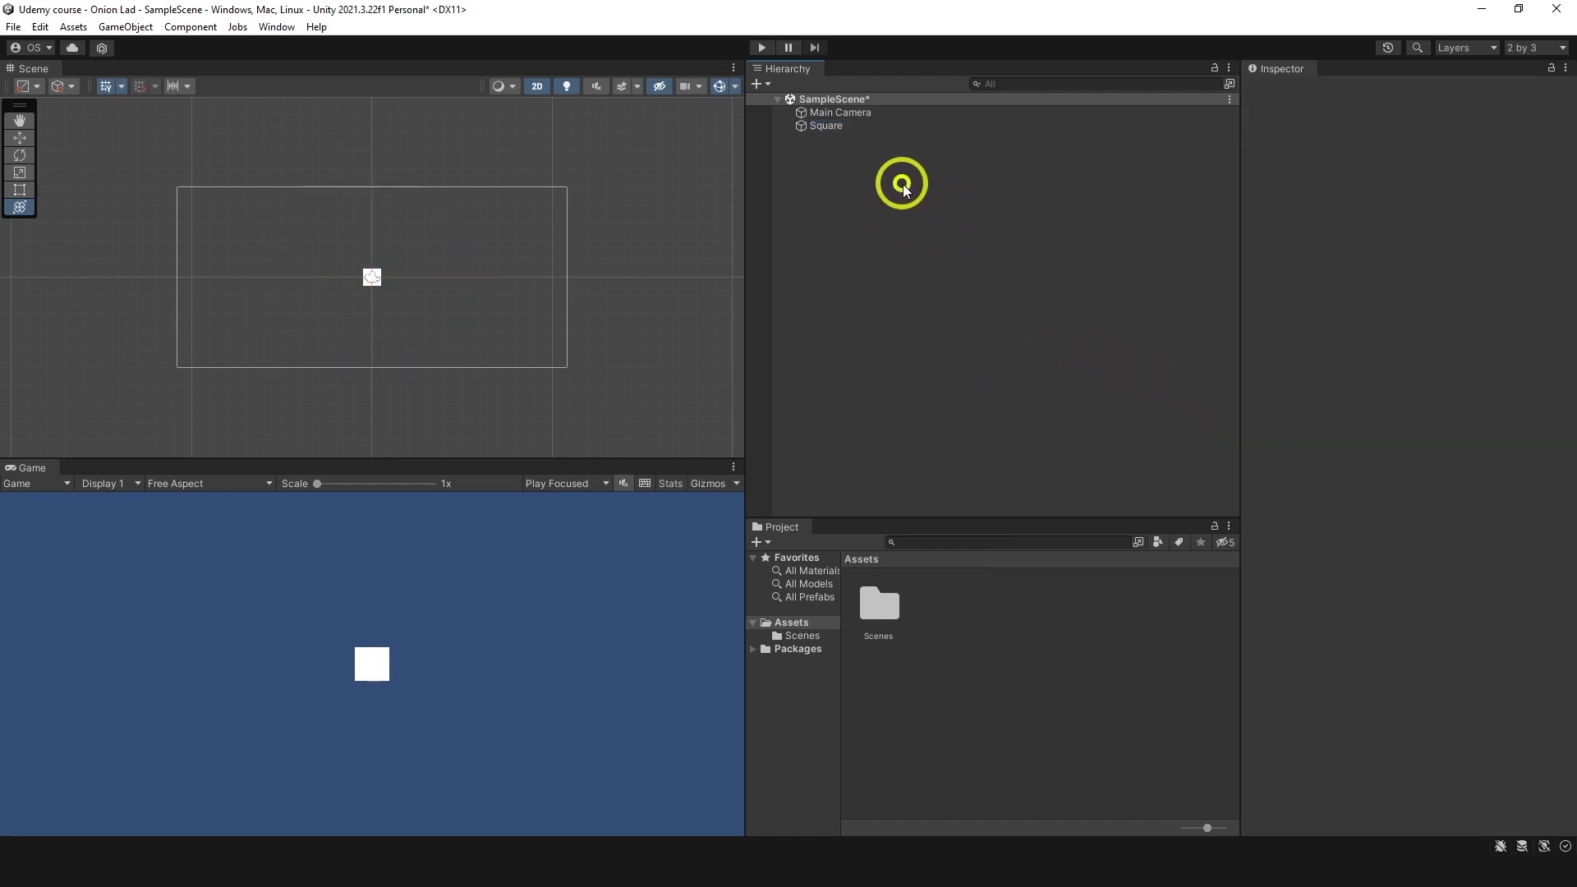
click(831, 125)
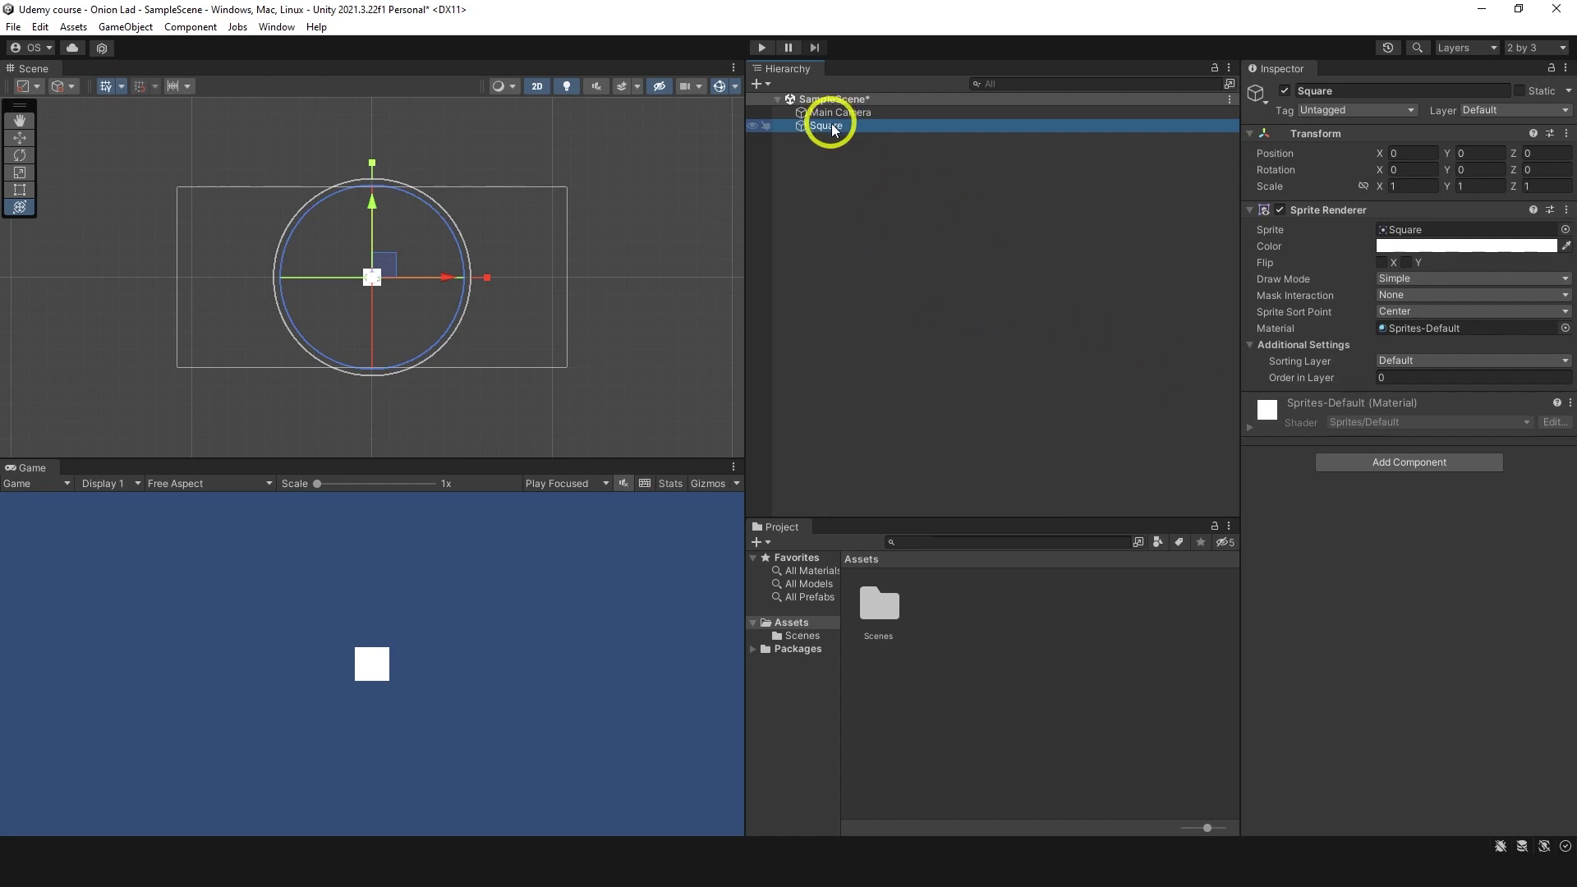
Step: Lay the scene tools out horizontally and move the Square to position -1.5, 0.5
key(w)
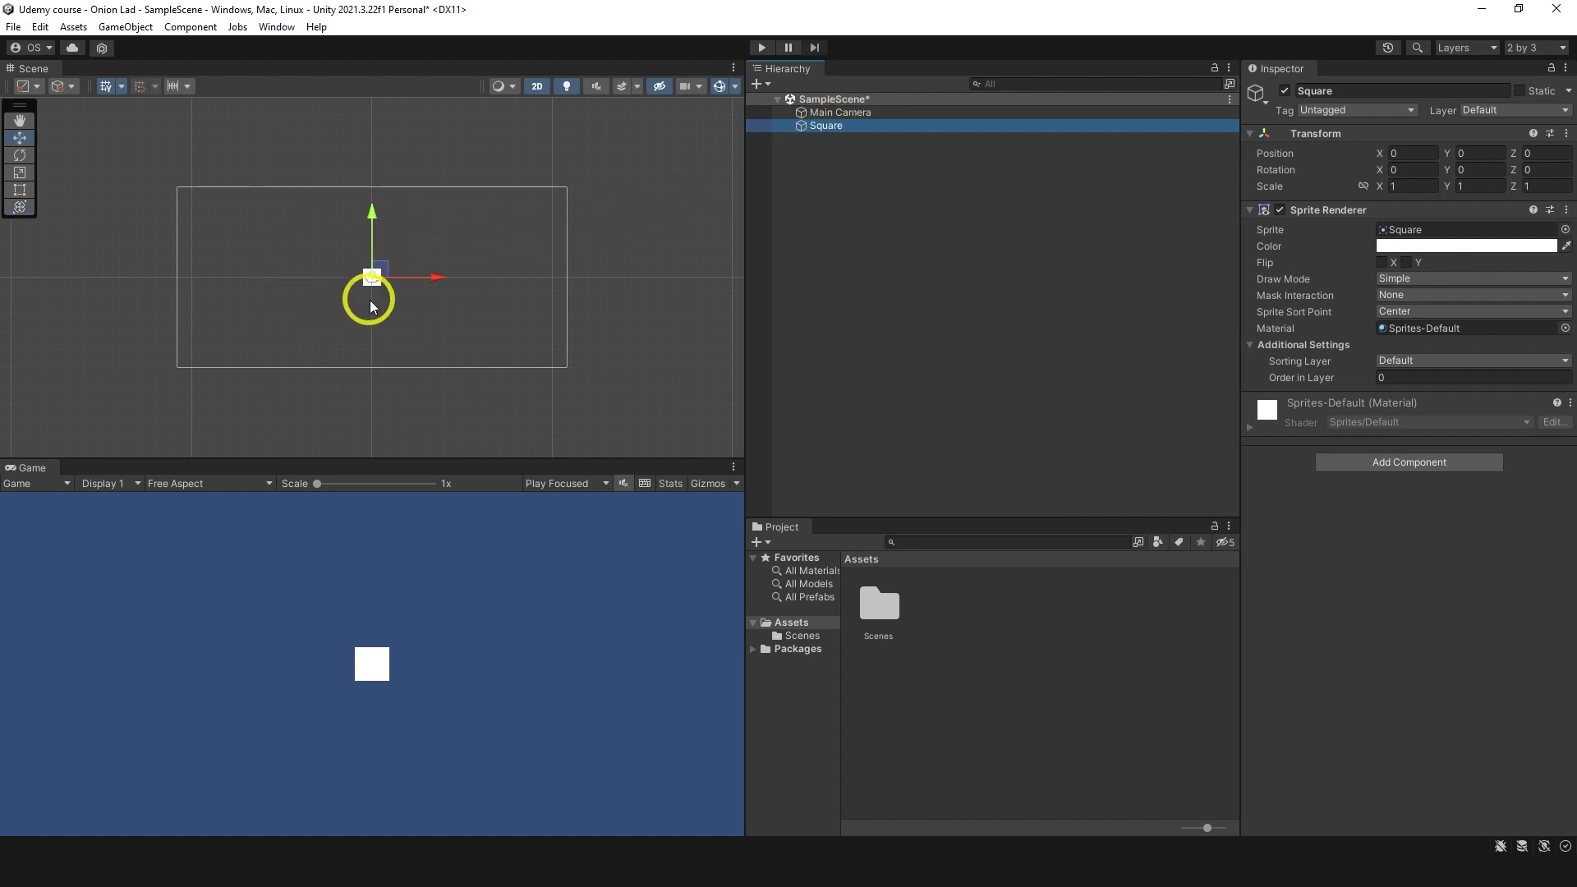
mouse_move(313, 271)
mouse_down()
mouse_move(94, 177)
mouse_move(66, 186)
mouse_move(132, 168)
mouse_up()
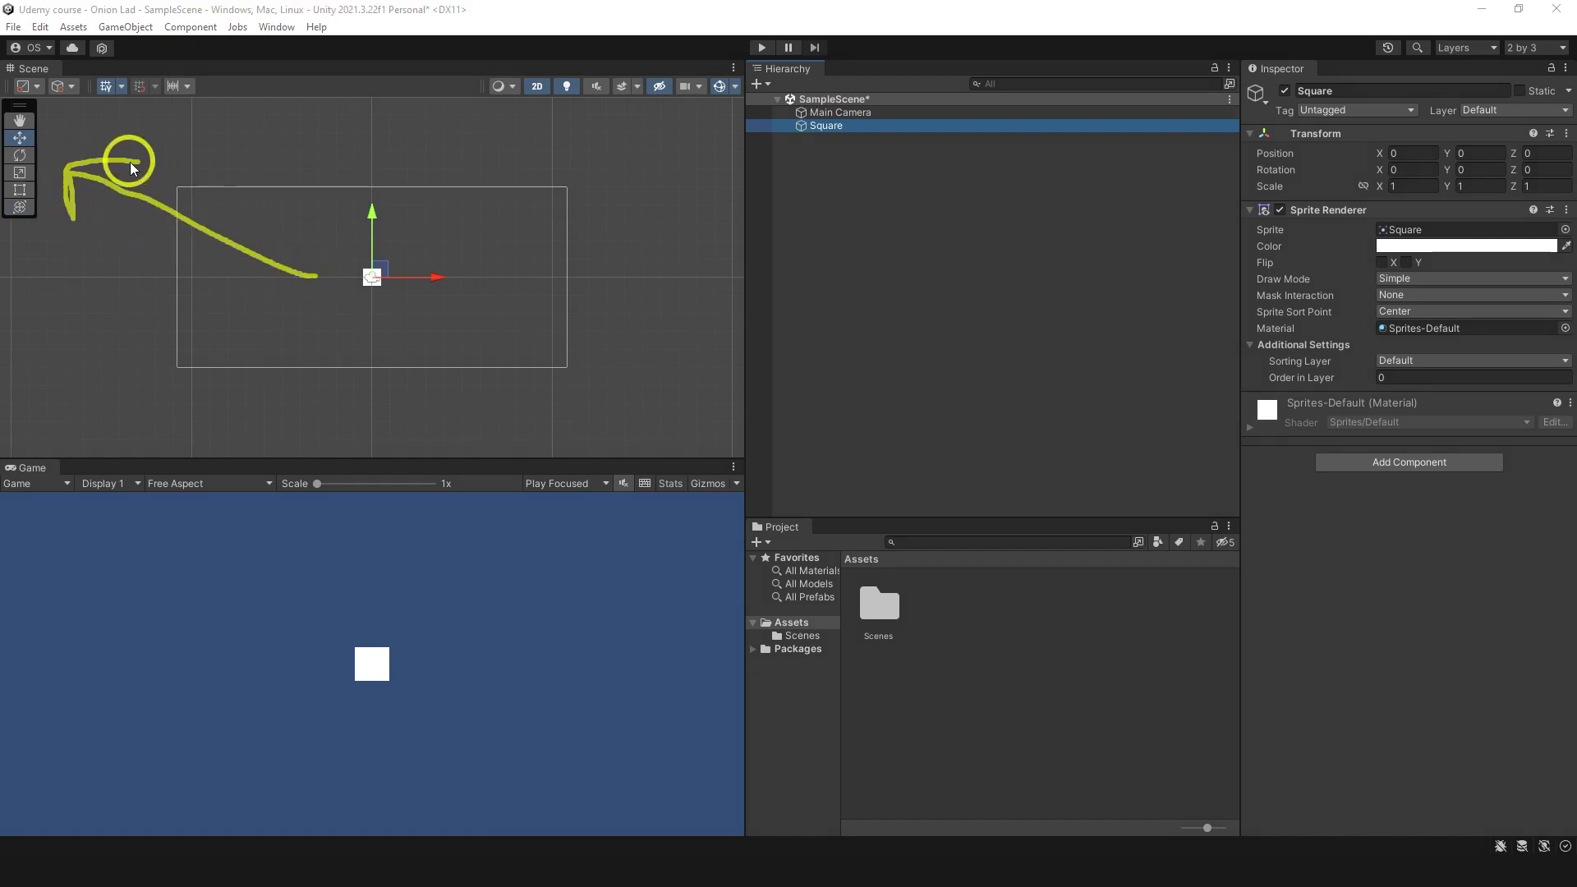
right_click(26, 108)
click(59, 174)
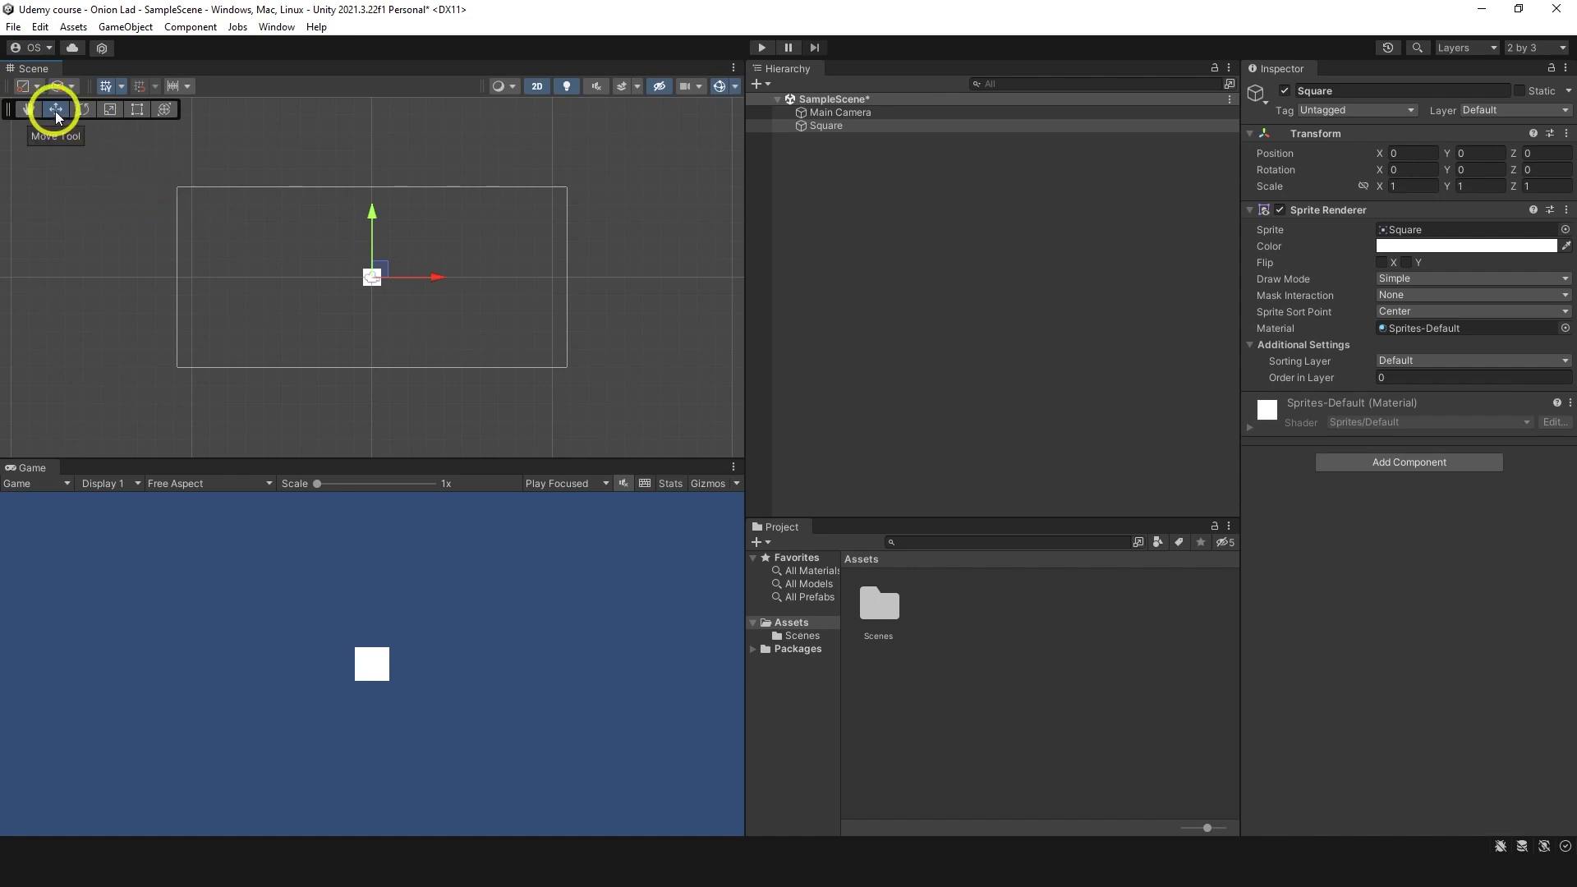
mouse_move(371, 278)
mouse_down()
mouse_move(465, 239)
mouse_move(507, 292)
mouse_move(331, 219)
mouse_move(454, 246)
mouse_move(351, 271)
mouse_move(401, 285)
mouse_move(327, 278)
mouse_move(450, 281)
mouse_move(357, 268)
mouse_up()
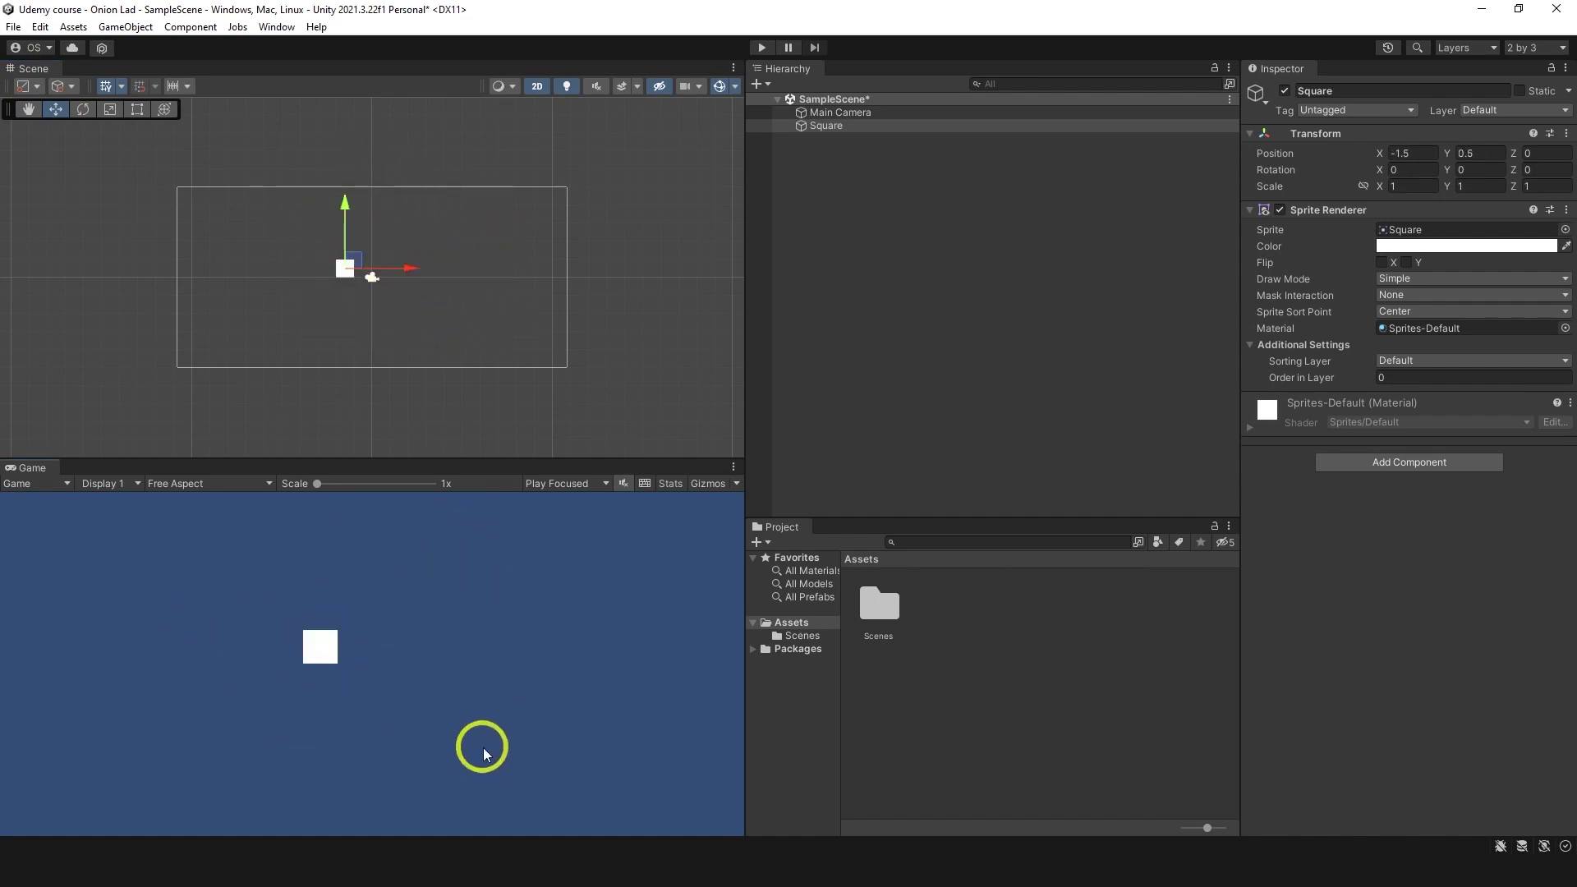
click(264, 686)
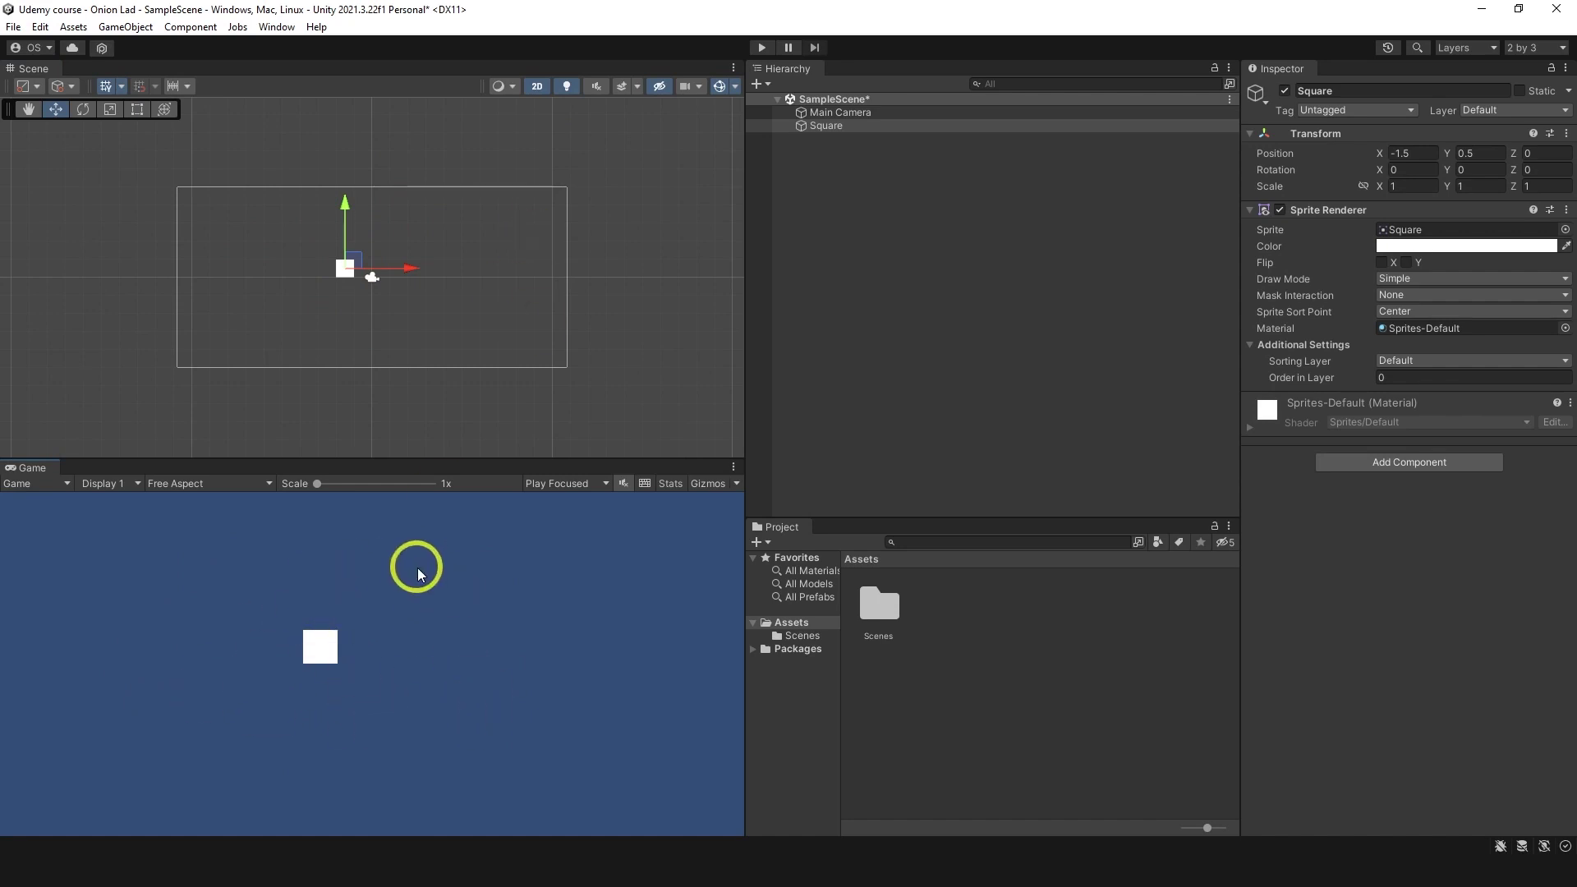
mouse_move(623, 394)
mouse_down()
mouse_move(891, 140)
mouse_move(879, 146)
mouse_move(892, 157)
mouse_move(899, 129)
mouse_move(1162, 149)
mouse_move(1251, 140)
mouse_move(1287, 515)
mouse_move(1571, 505)
mouse_move(1529, 128)
mouse_move(1480, 86)
mouse_move(1257, 99)
mouse_up()
click(898, 126)
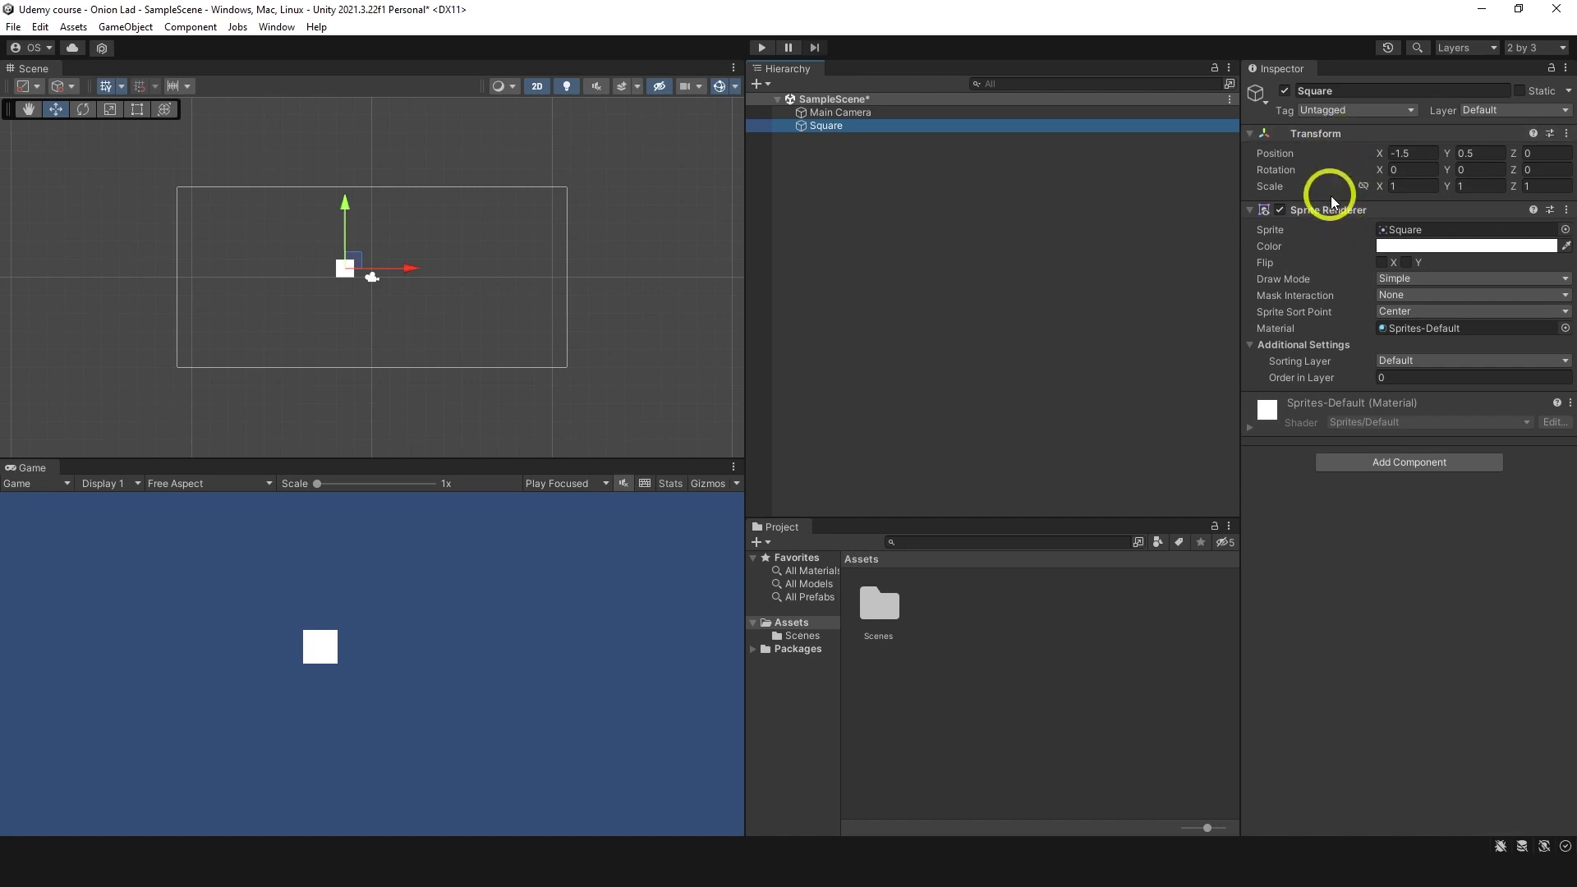
Step: Browse the Add Component list, then close it without adding anything
click(1354, 469)
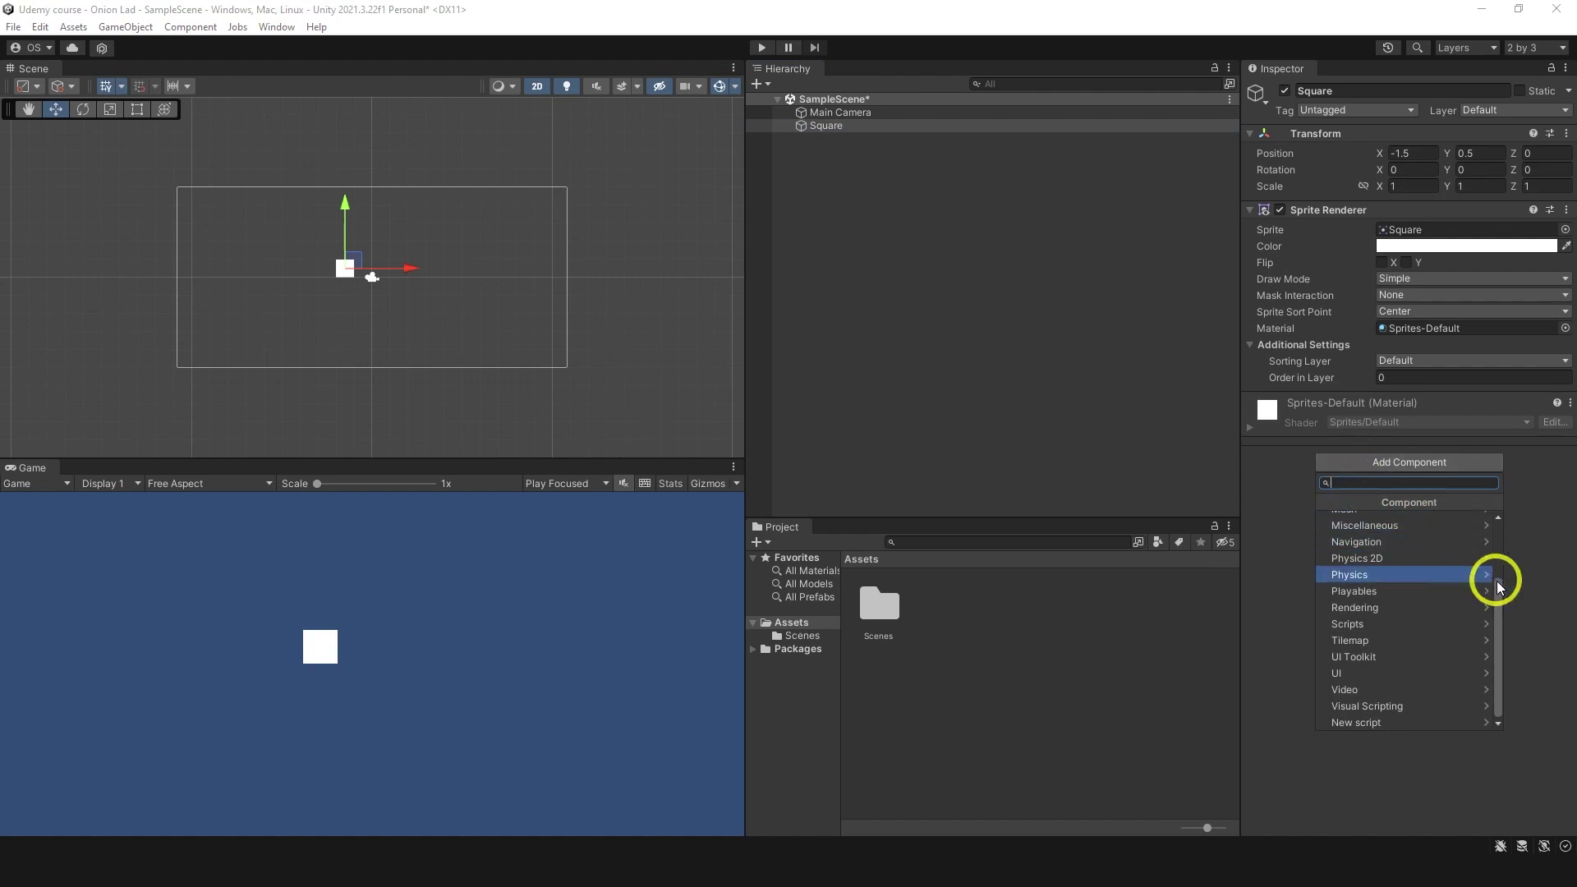
drag(1497, 595, 1499, 538)
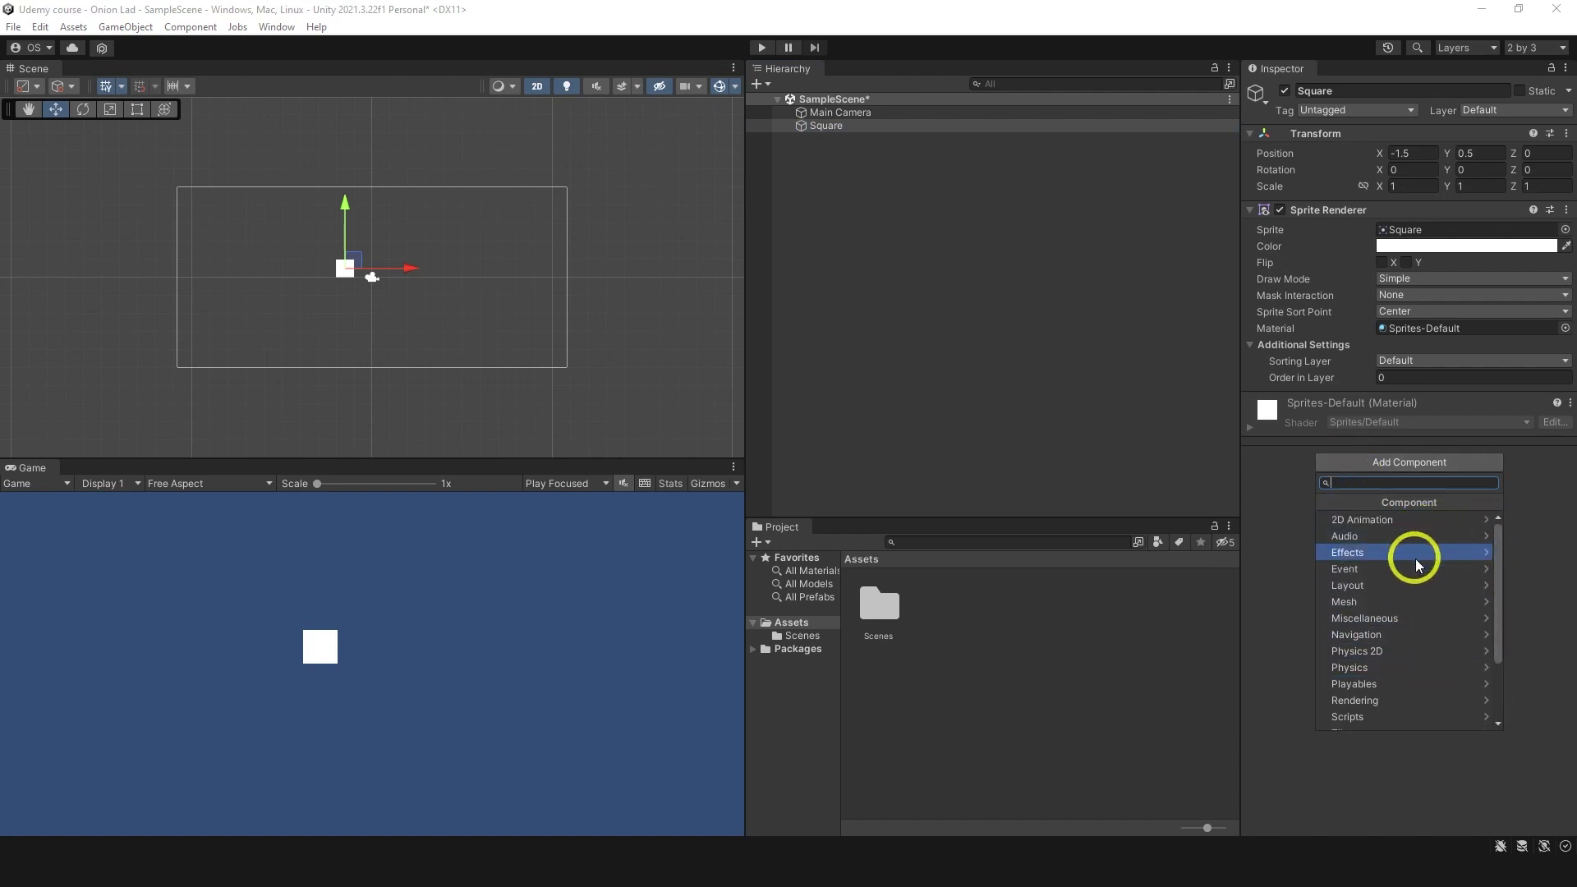
scroll(1369, 575, down, 3)
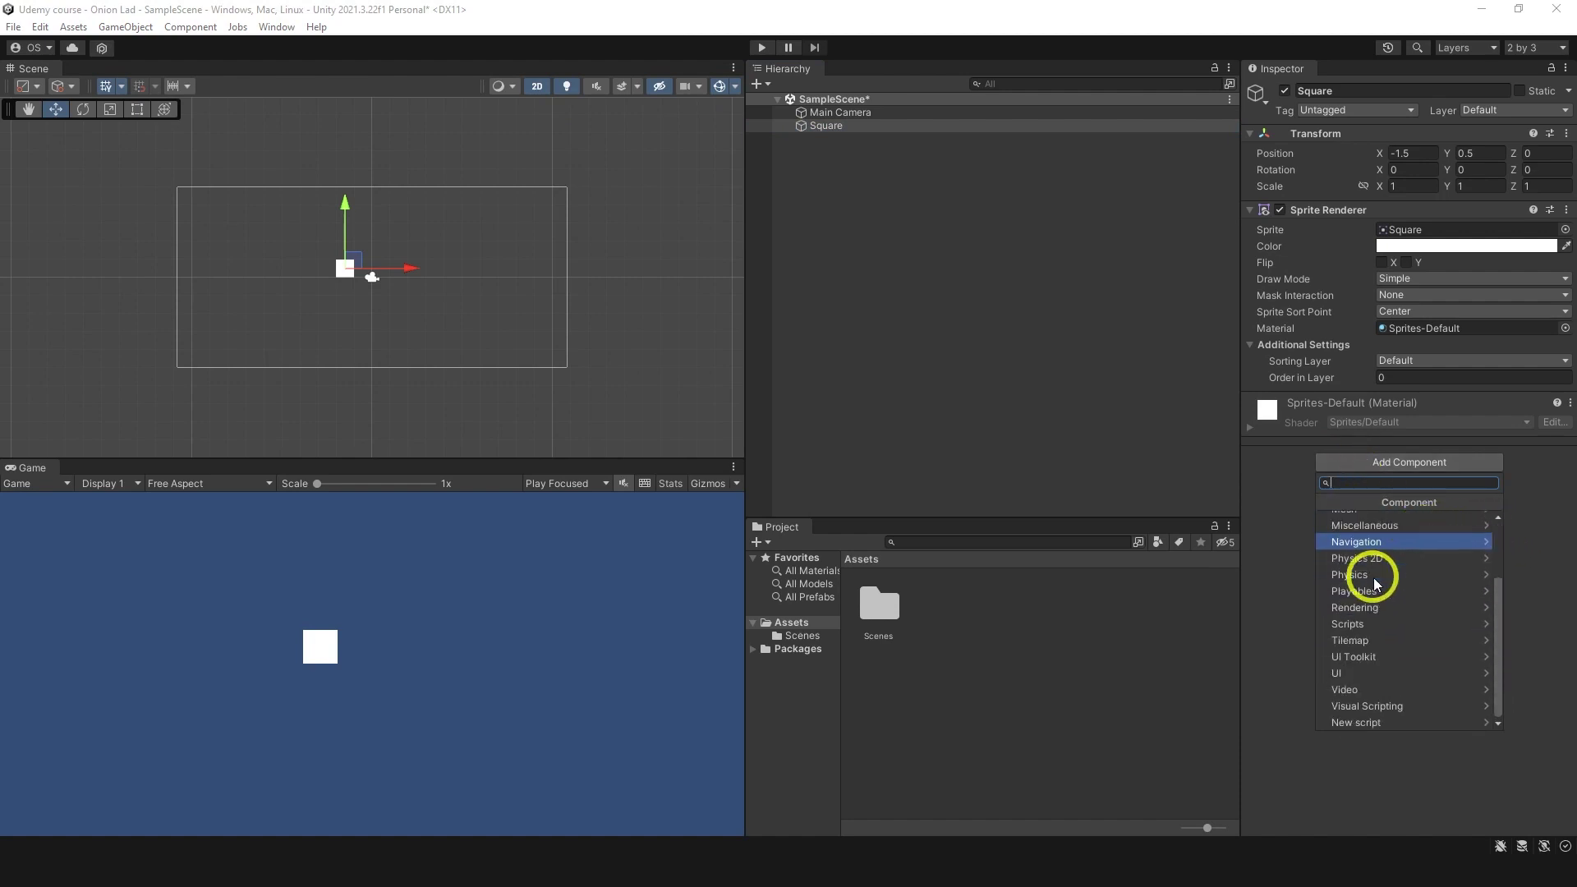
click(1283, 544)
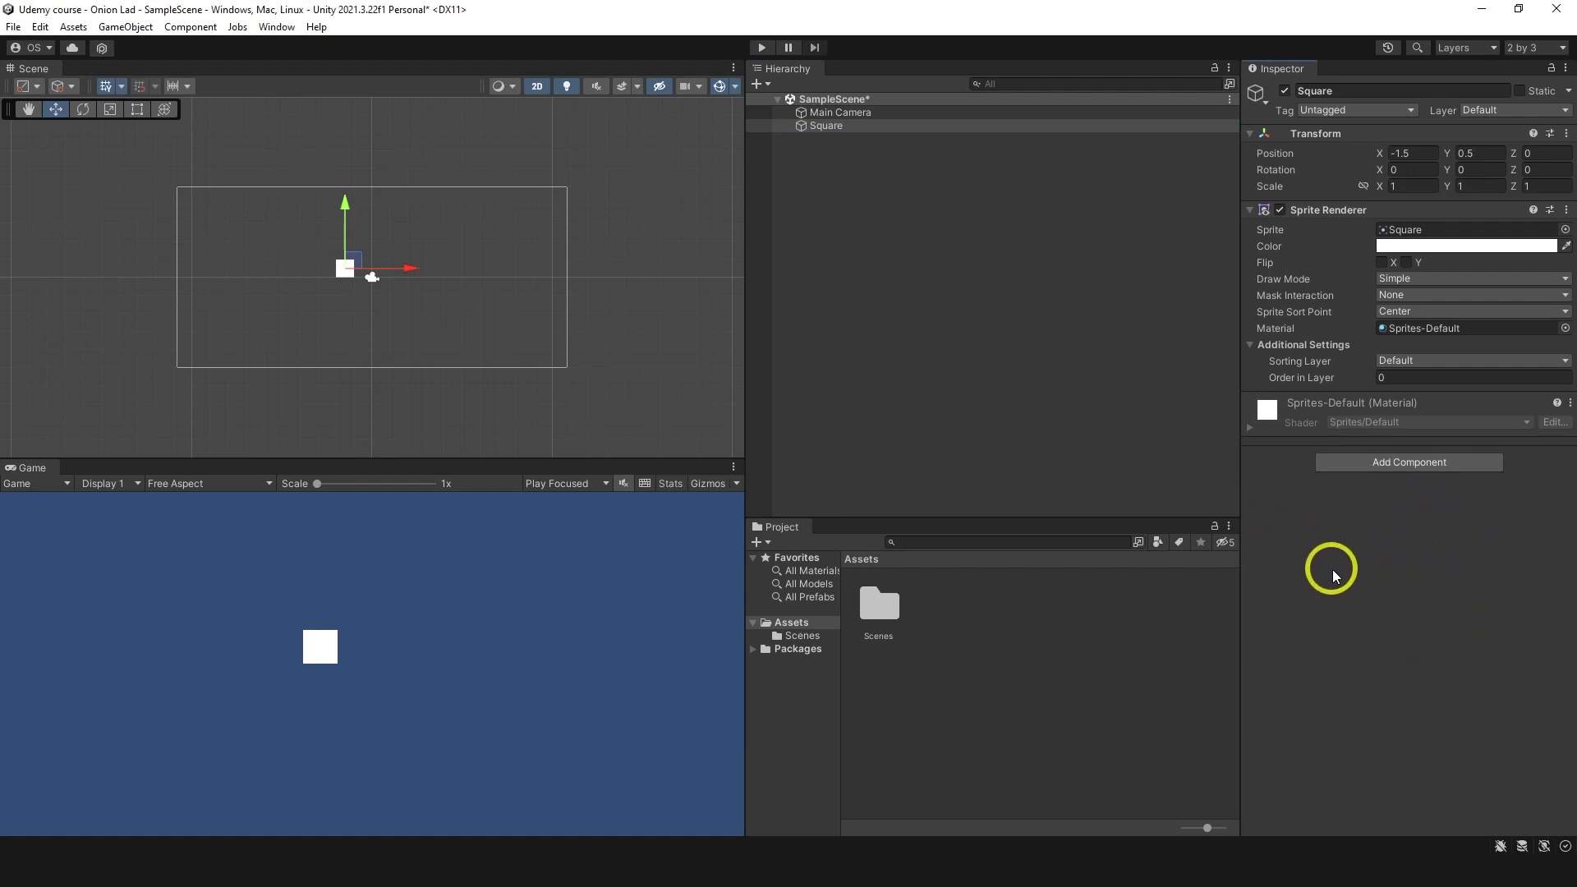
mouse_move(1357, 512)
mouse_down()
mouse_move(1330, 444)
mouse_move(1324, 178)
mouse_up()
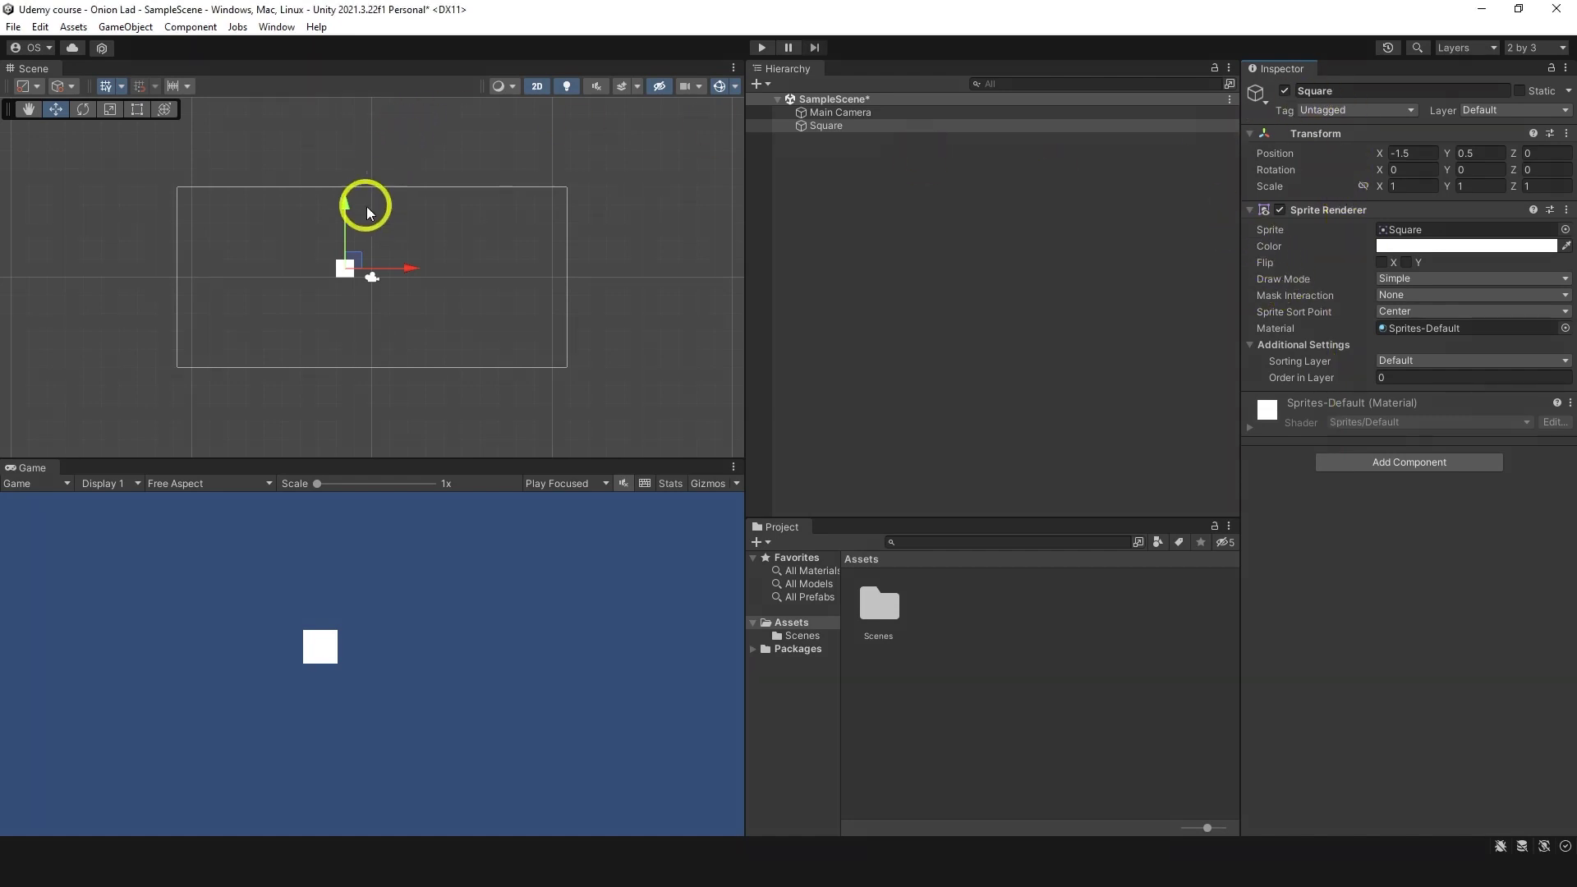
Step: Reposition, tilt and stretch the Square to X scale 4.33, rotation -6.96, at (0.41, 0.09)
mouse_move(362, 264)
mouse_down()
mouse_move(446, 226)
mouse_move(475, 250)
mouse_move(414, 294)
mouse_move(367, 250)
mouse_up()
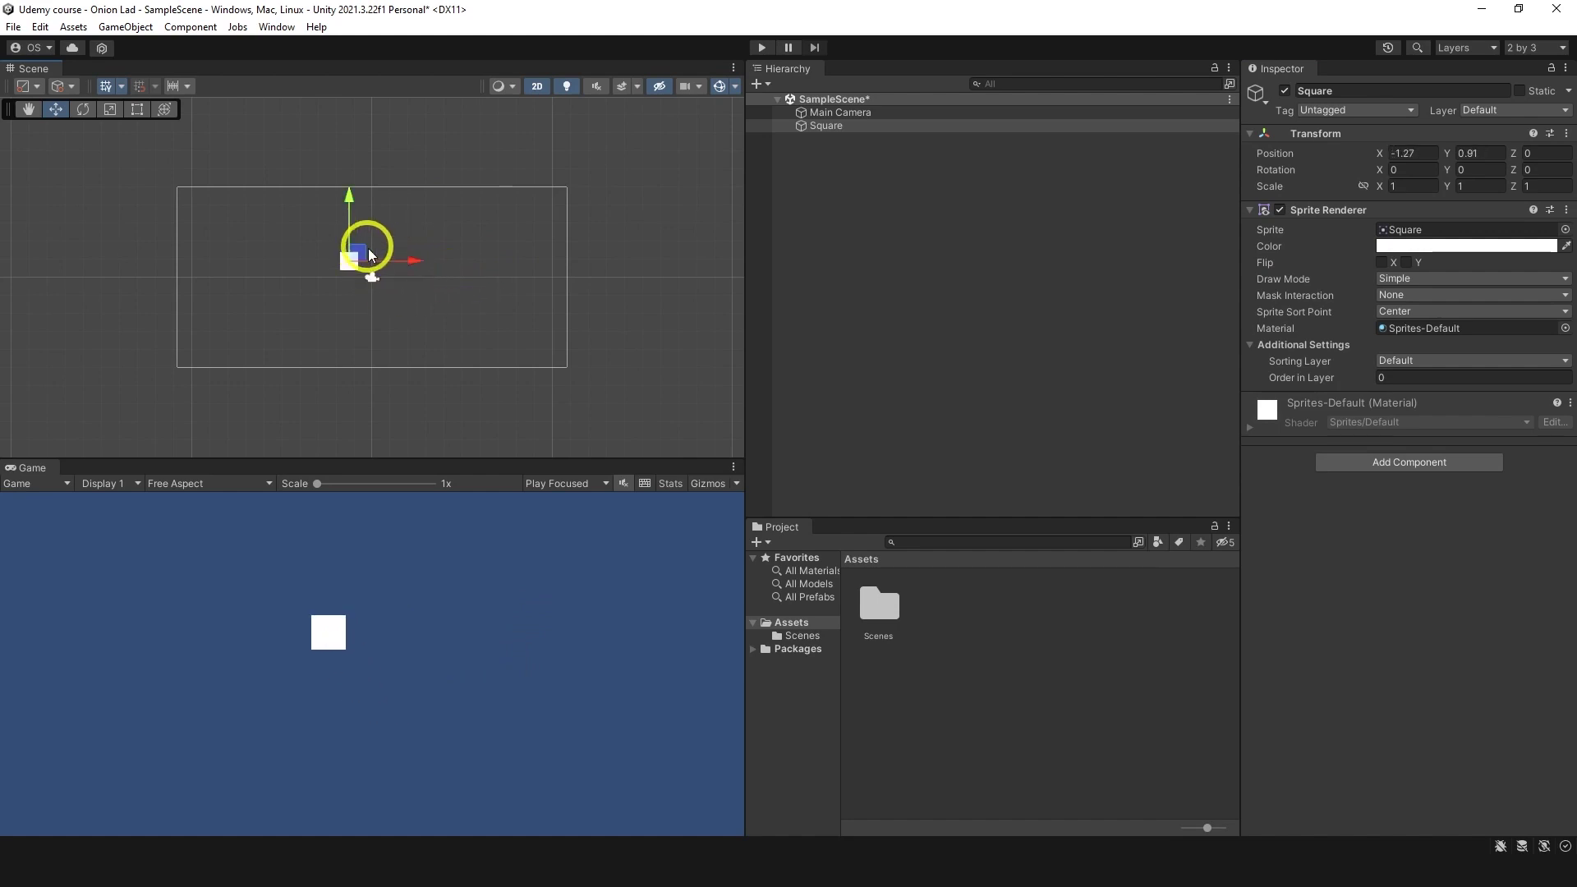
mouse_move(1257, 156)
mouse_down()
mouse_move(1345, 147)
mouse_move(1335, 134)
mouse_move(1344, 183)
mouse_up()
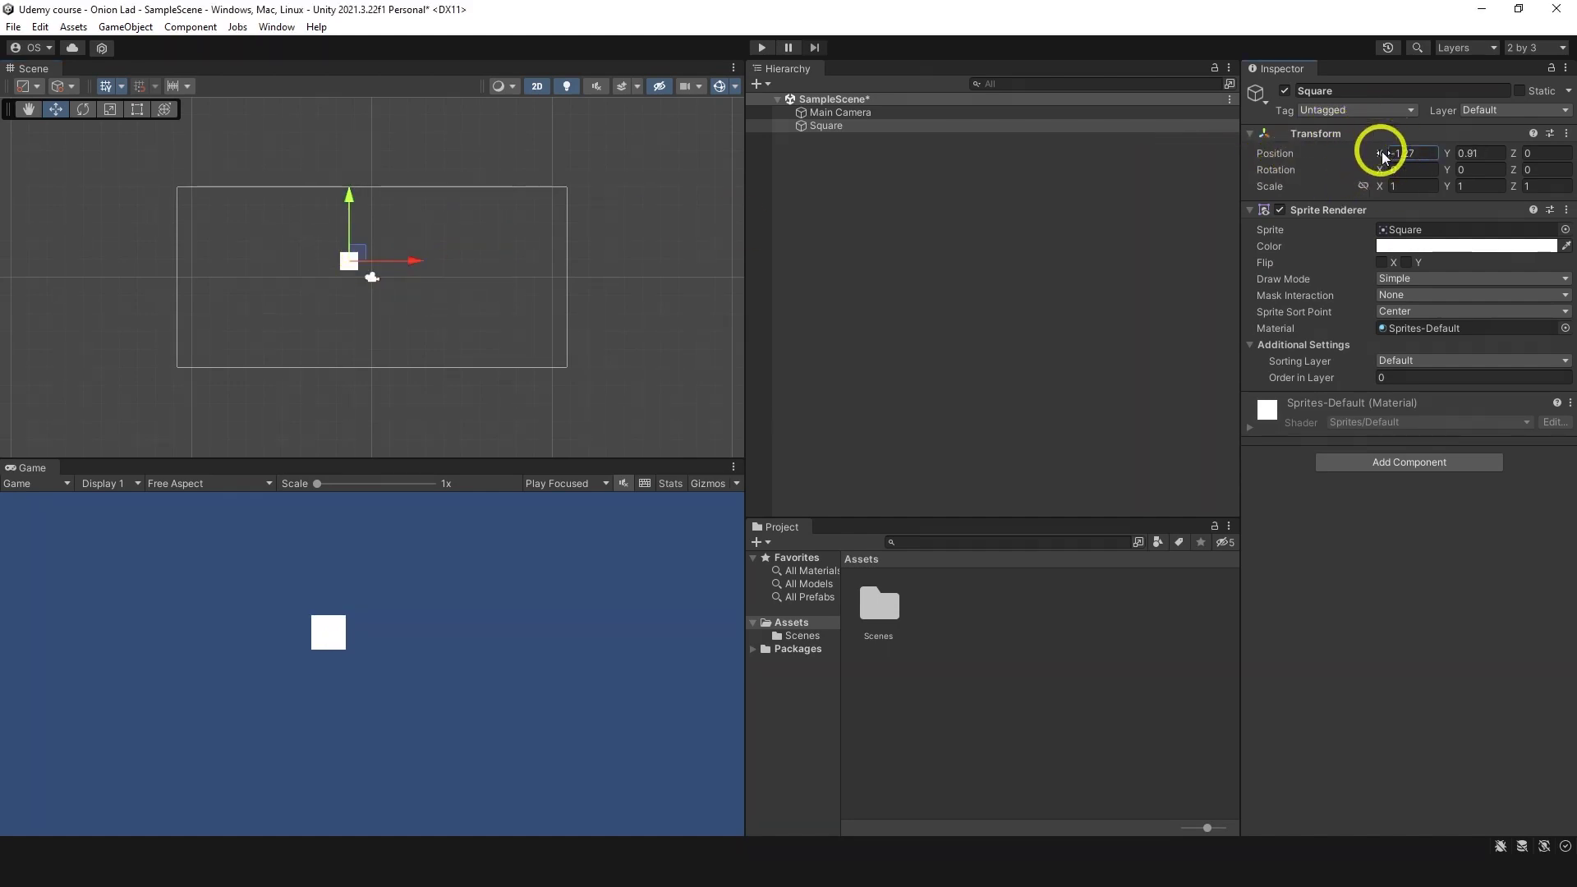
drag(1382, 155, 1463, 264)
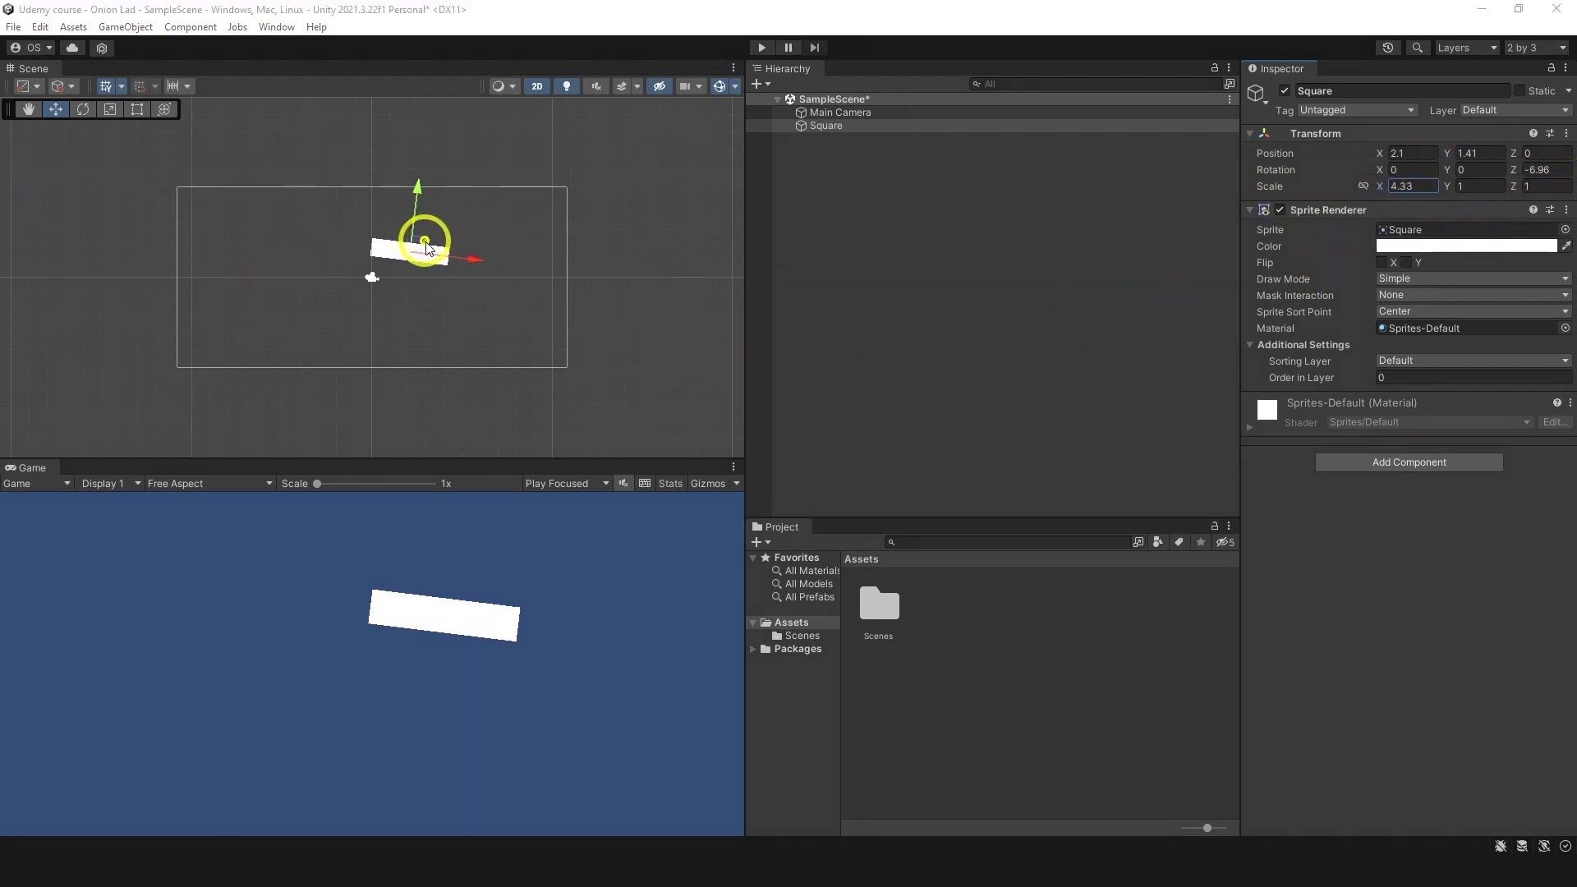
drag(427, 247, 396, 271)
click(1397, 236)
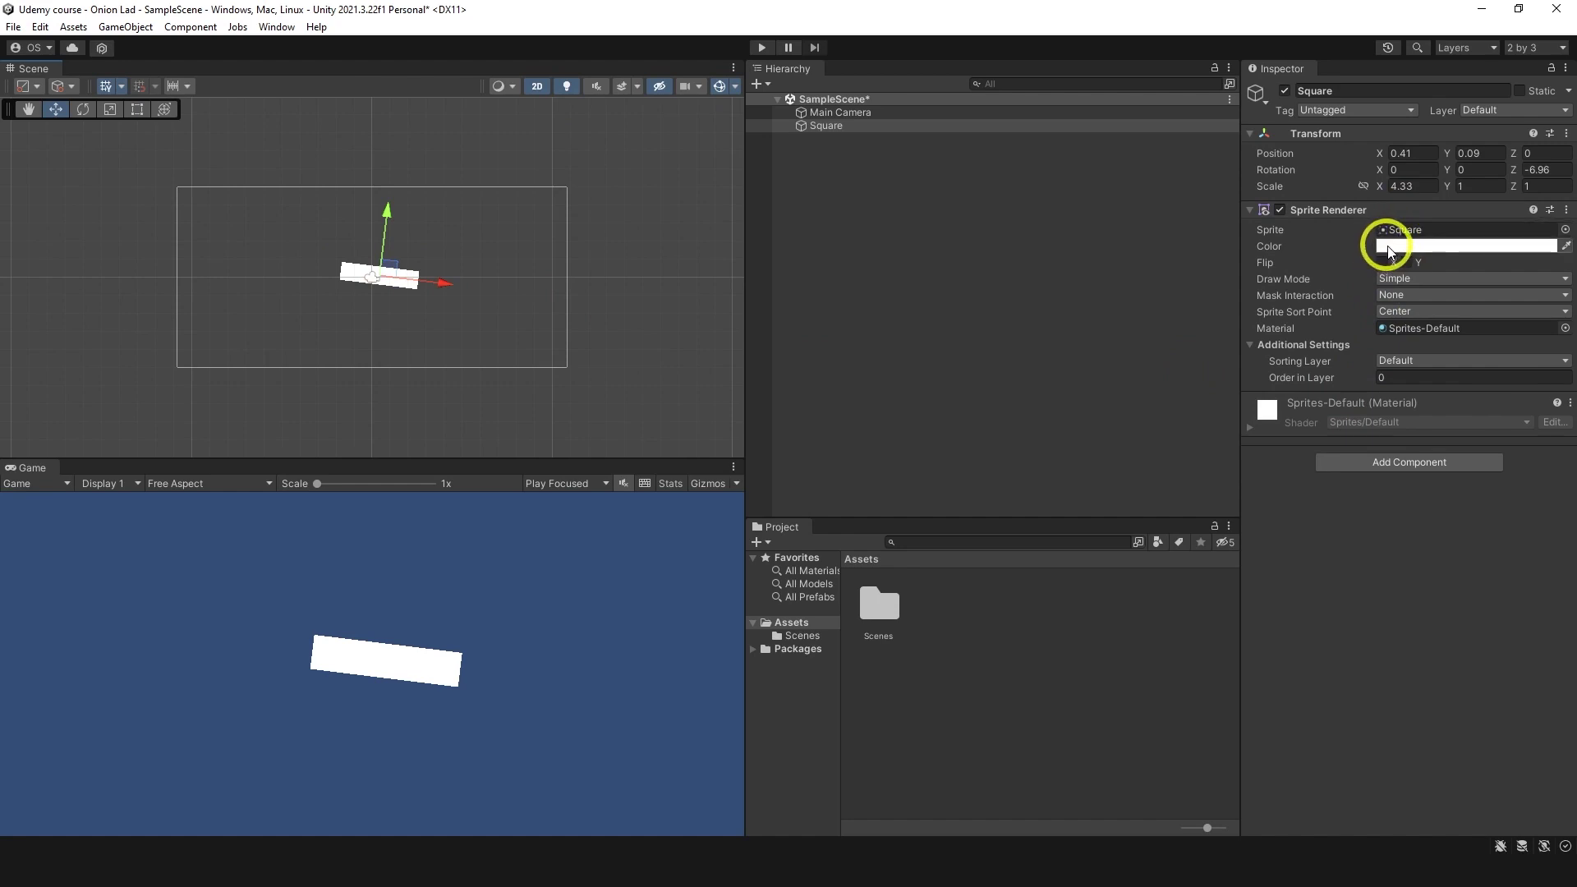
Step: Tint the Square pink and grey, then set its colour back to white FFFFFF
click(1413, 247)
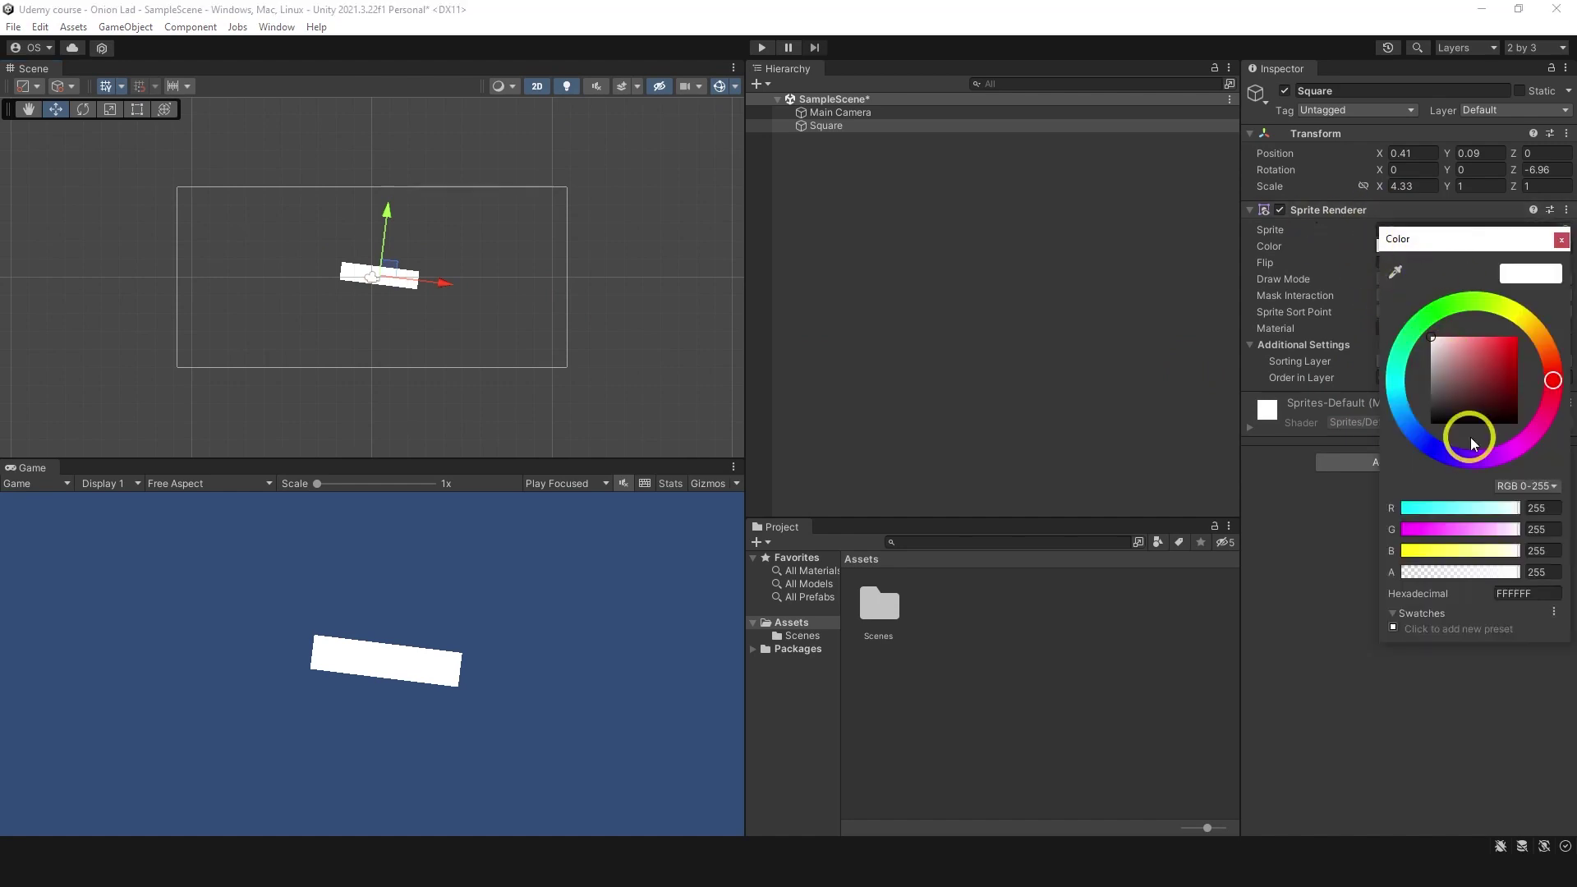
drag(1482, 340, 1434, 352)
click(1561, 239)
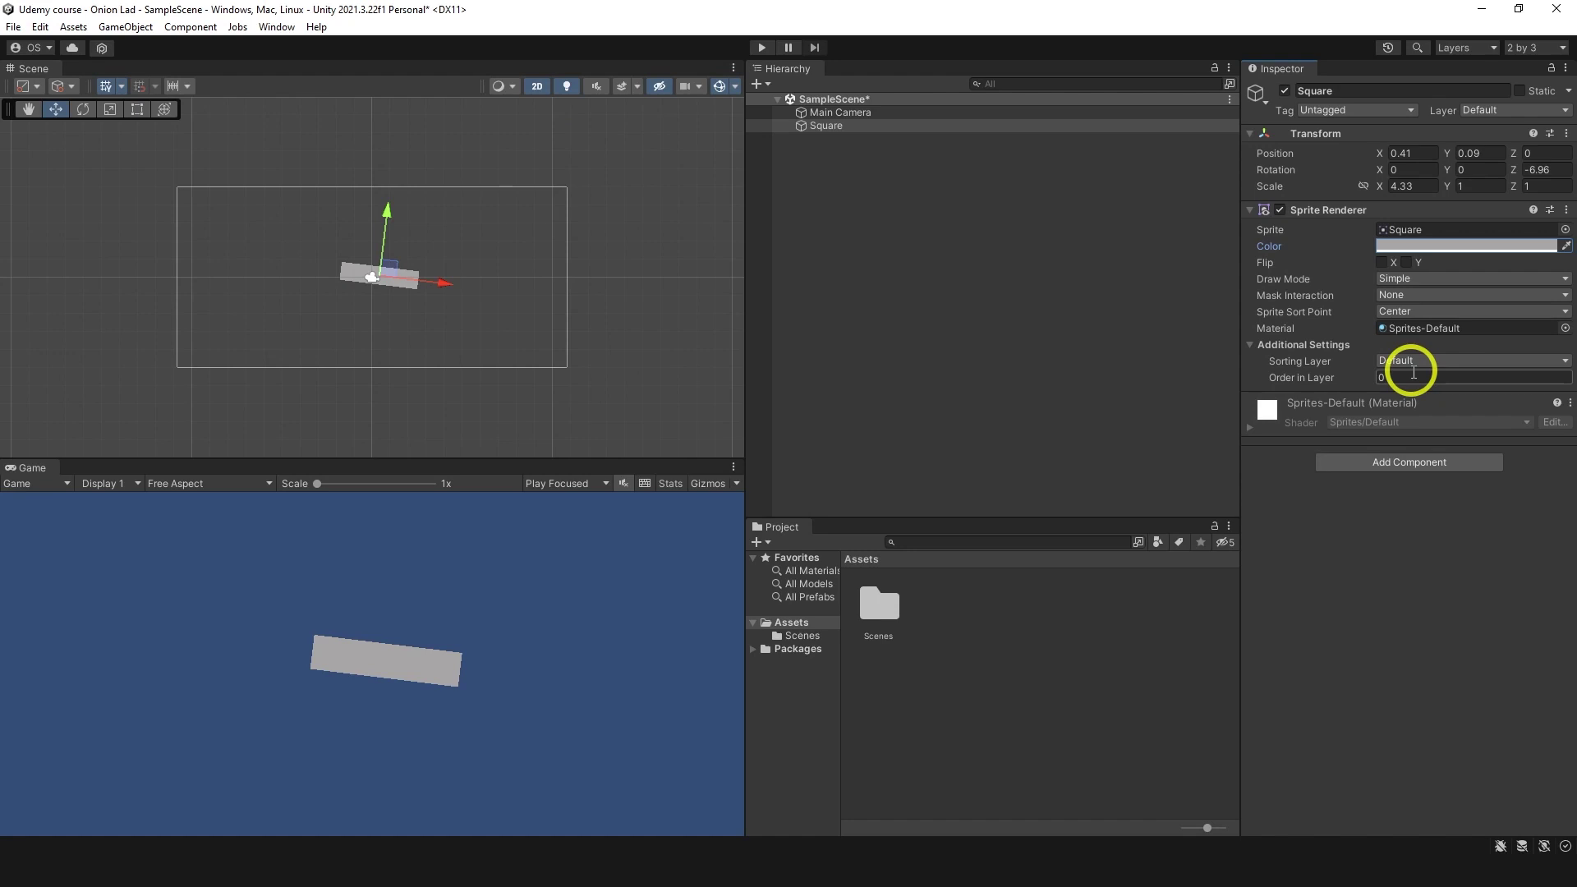
click(1422, 247)
click(1432, 335)
click(1562, 238)
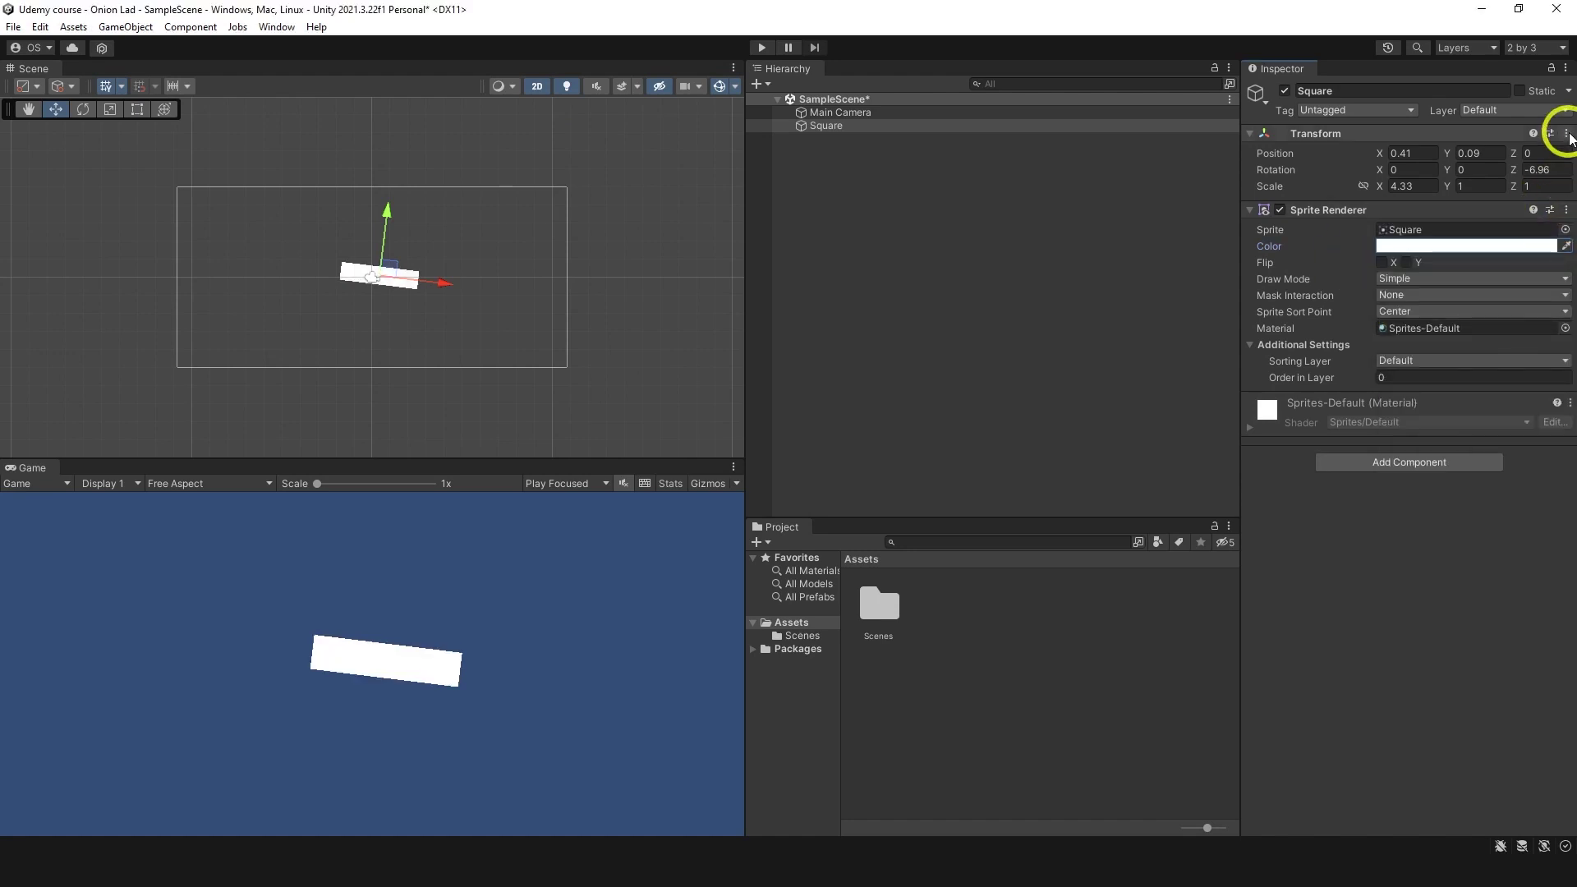
Step: Reset the Square's Transform and bring up the Assets folder's context menu
click(1566, 133)
click(1536, 147)
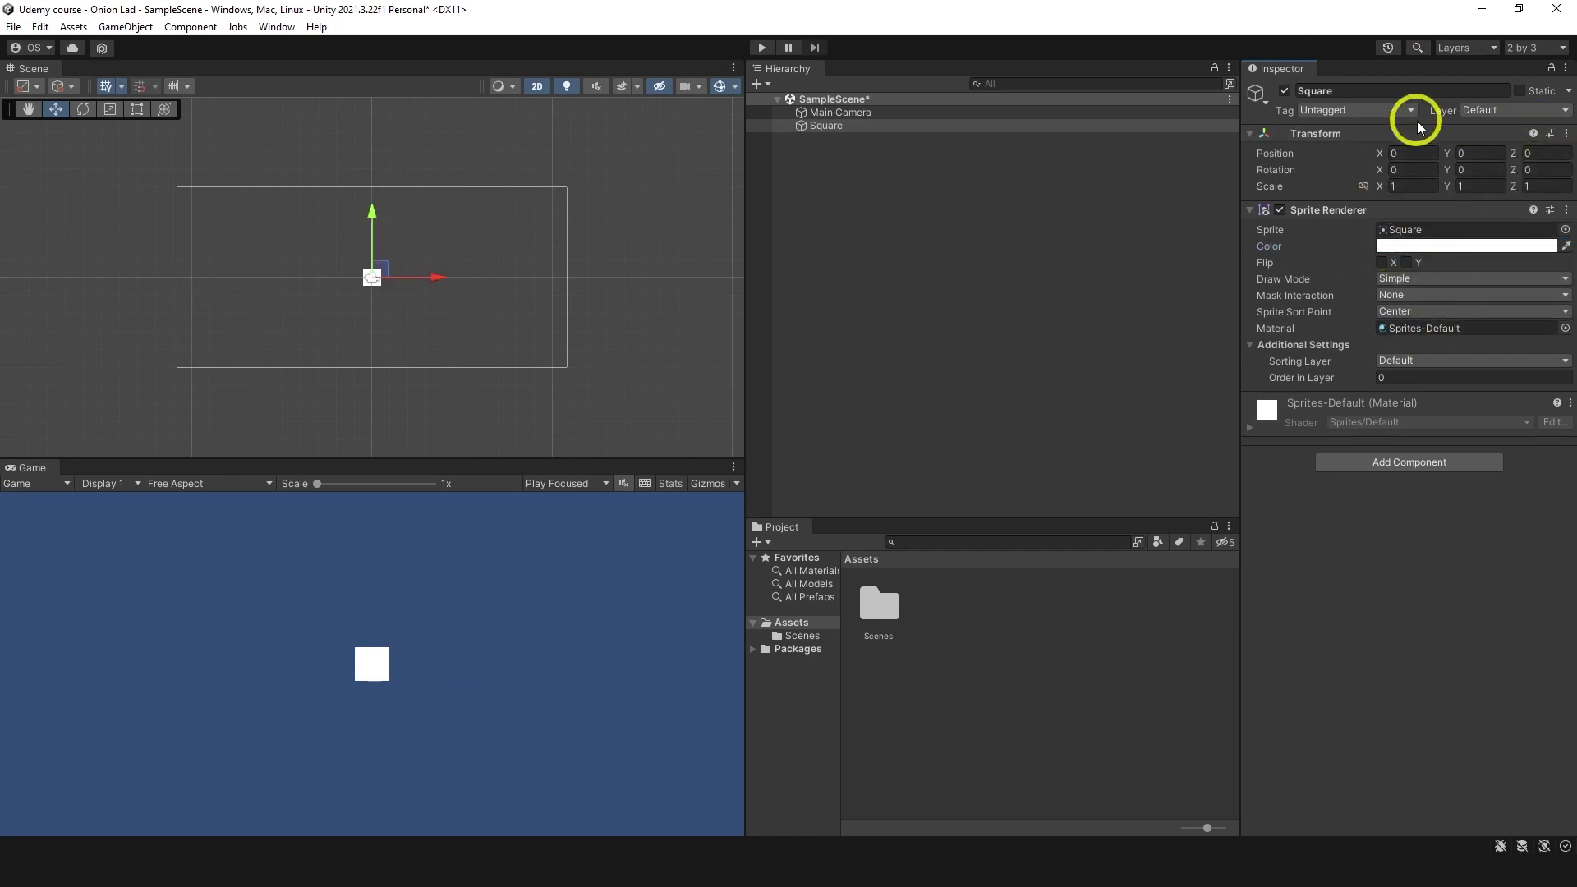
right_click(1048, 641)
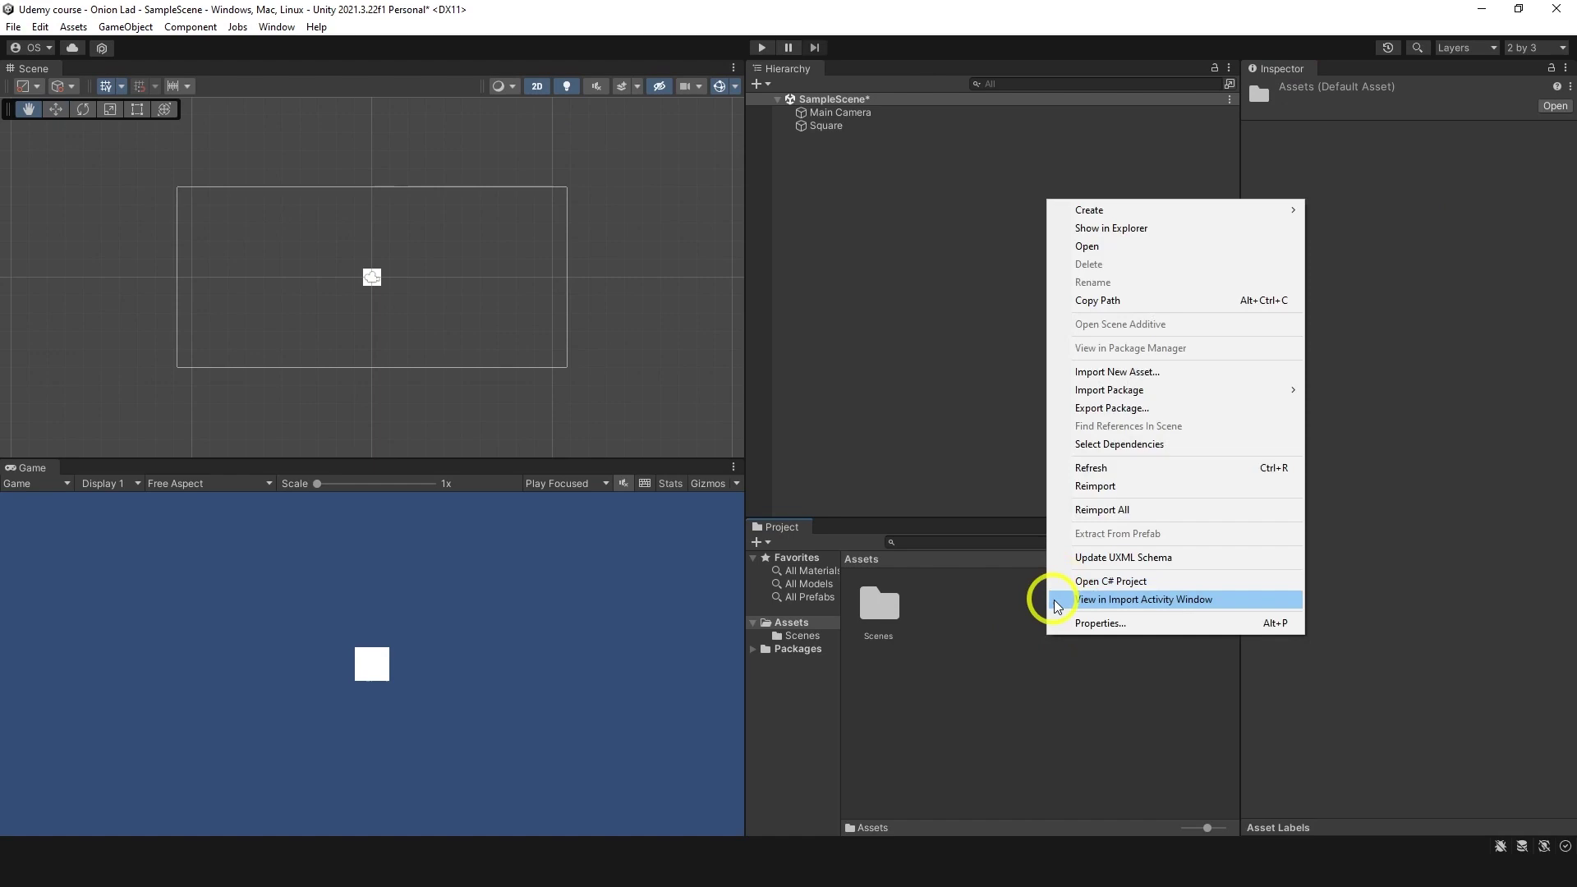
Step: Open the project folder in File Explorer and the Properties of Udemy course - Onion Lad.sln
click(1134, 230)
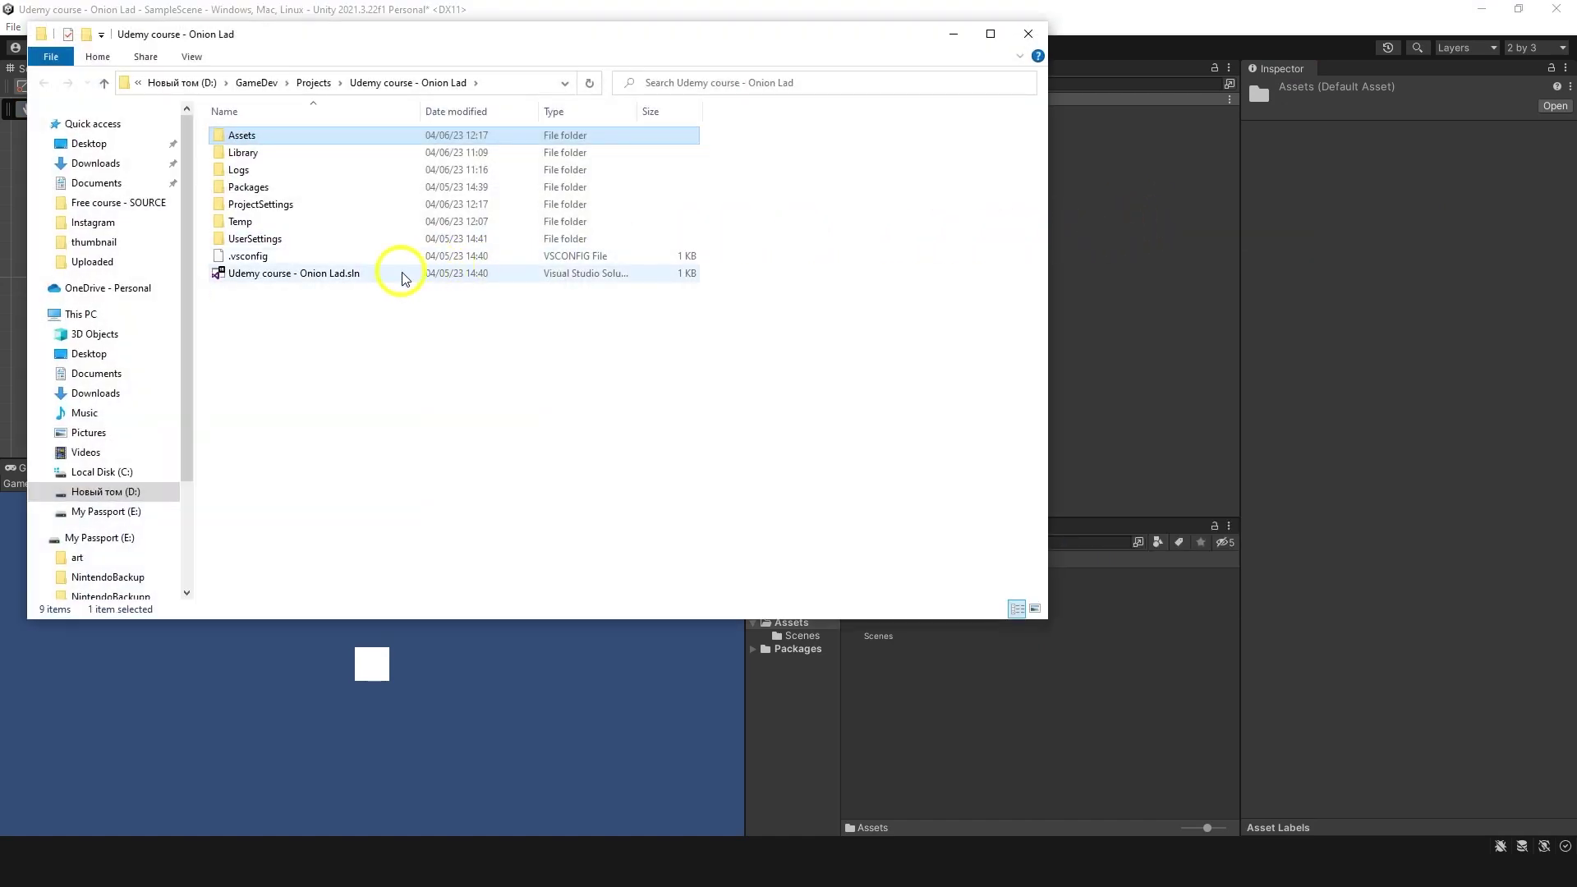
right_click(359, 276)
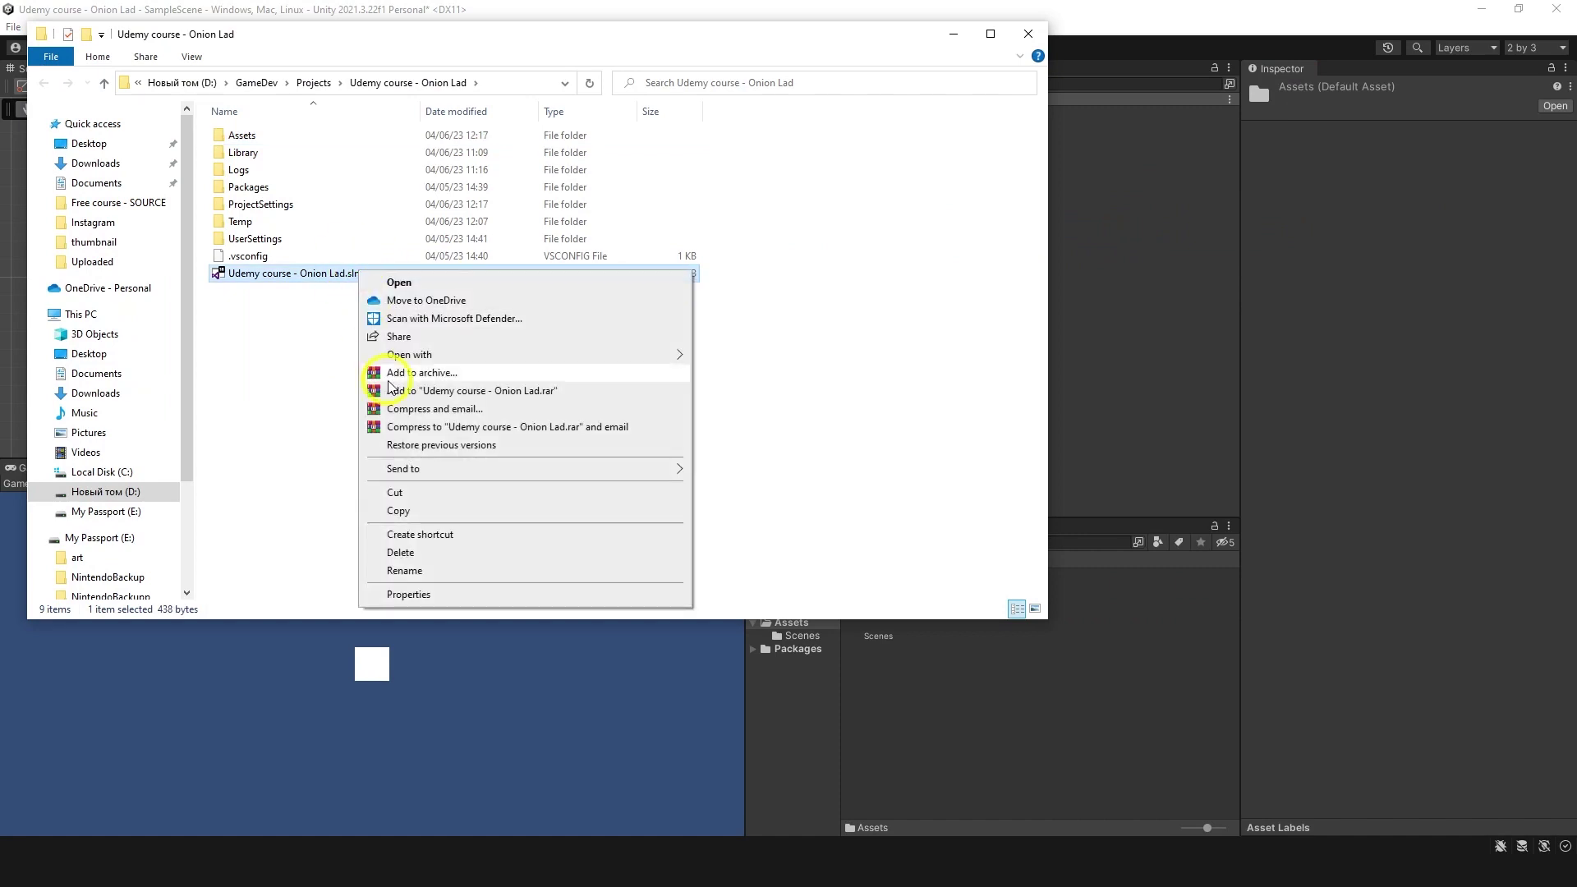
click(414, 598)
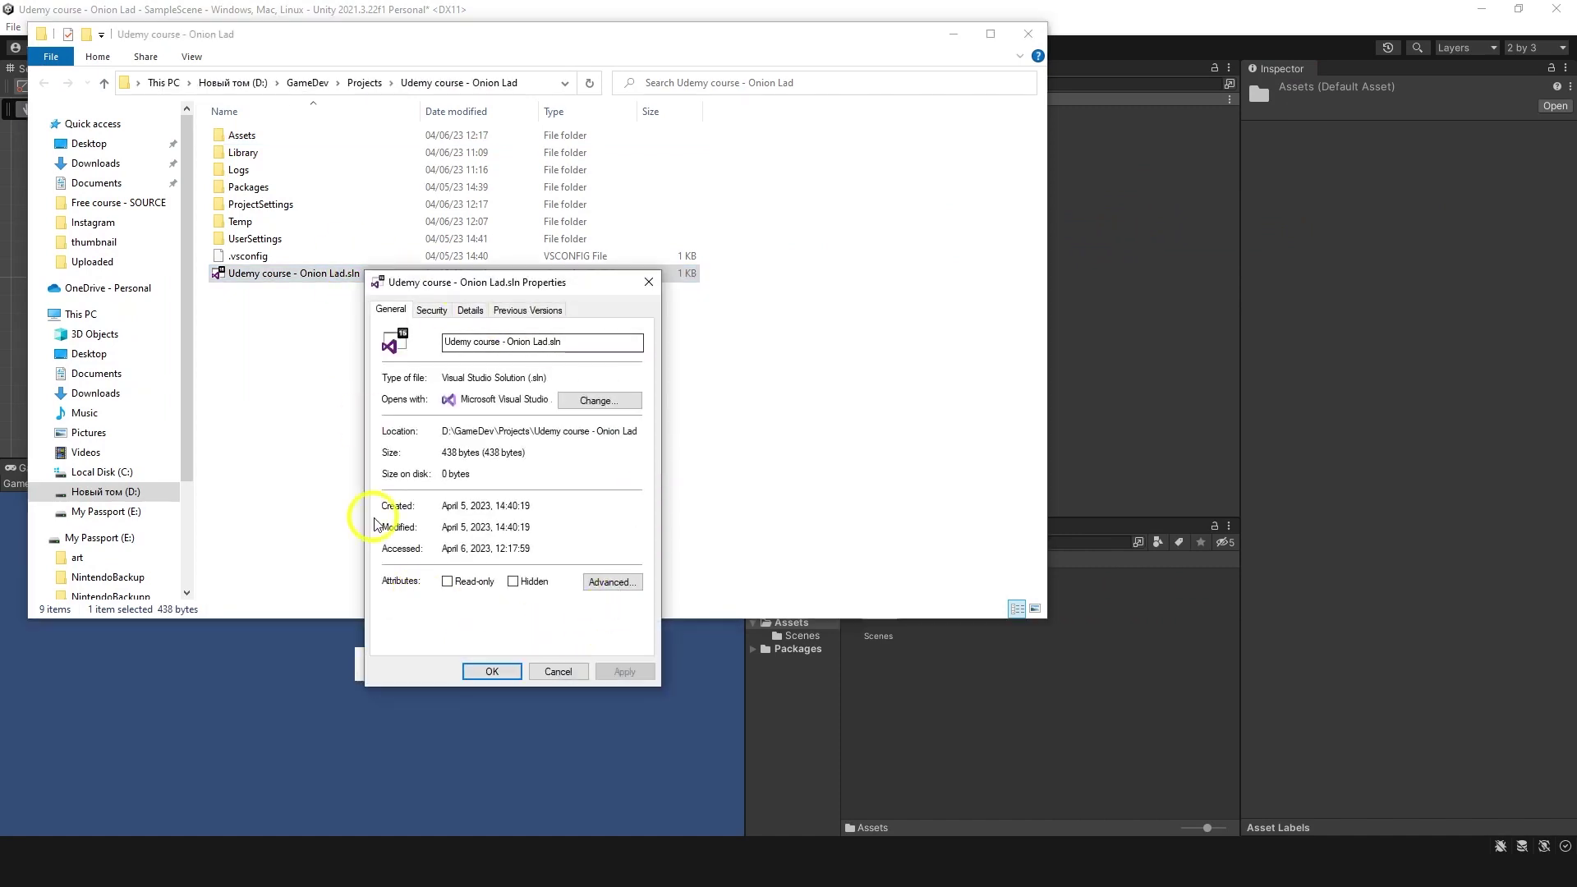
Step: Review the Security, Details, Previous Versions and General tabs, then close Properties and return to Unity
click(431, 309)
click(470, 310)
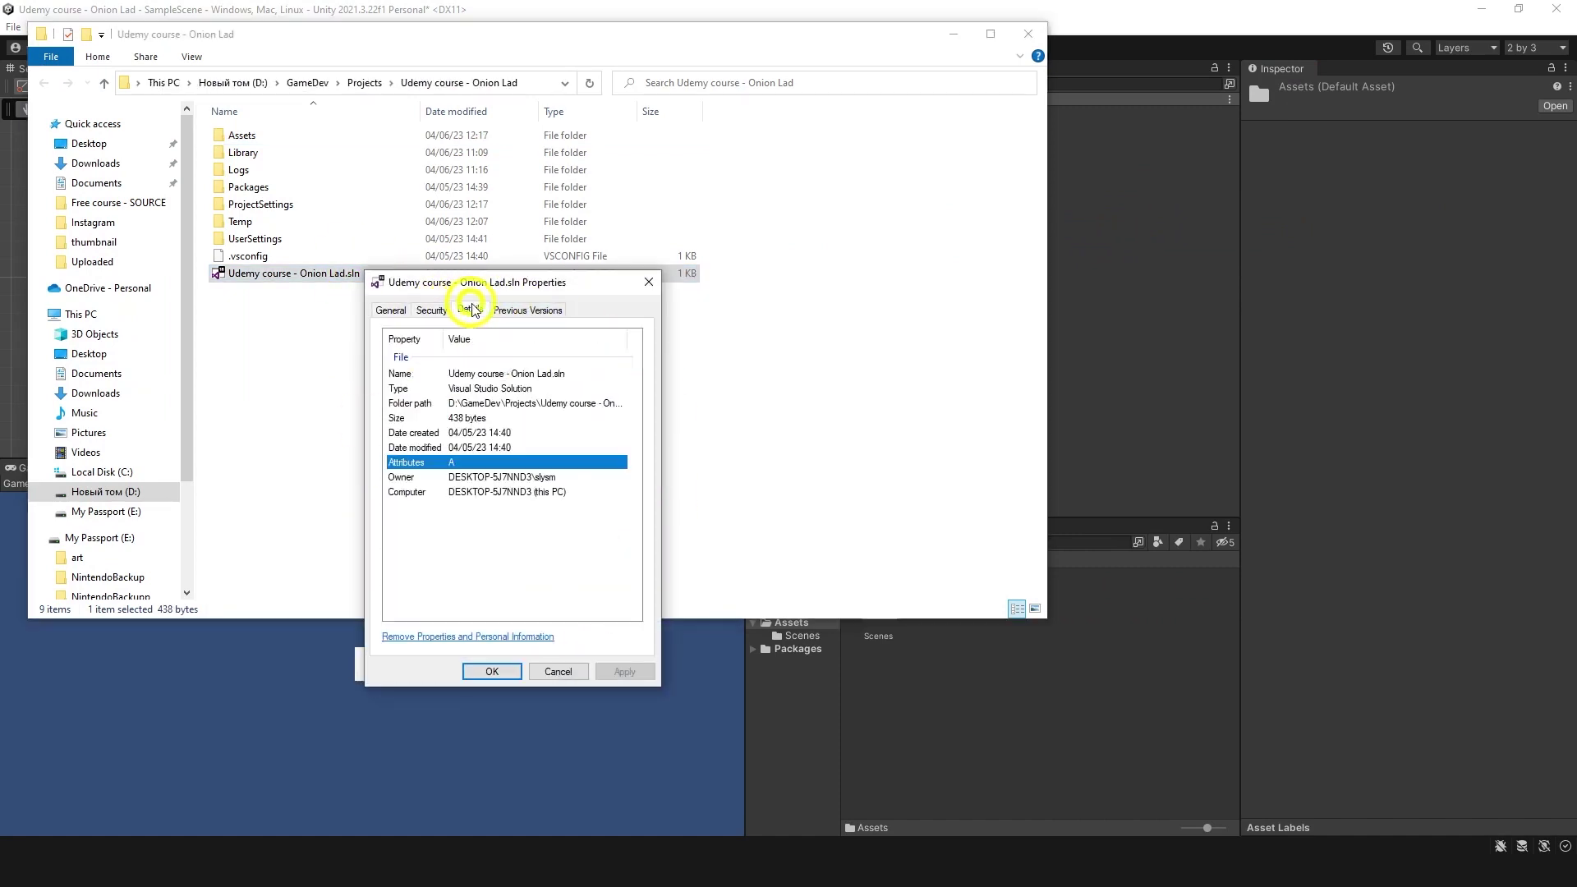
click(513, 310)
click(391, 310)
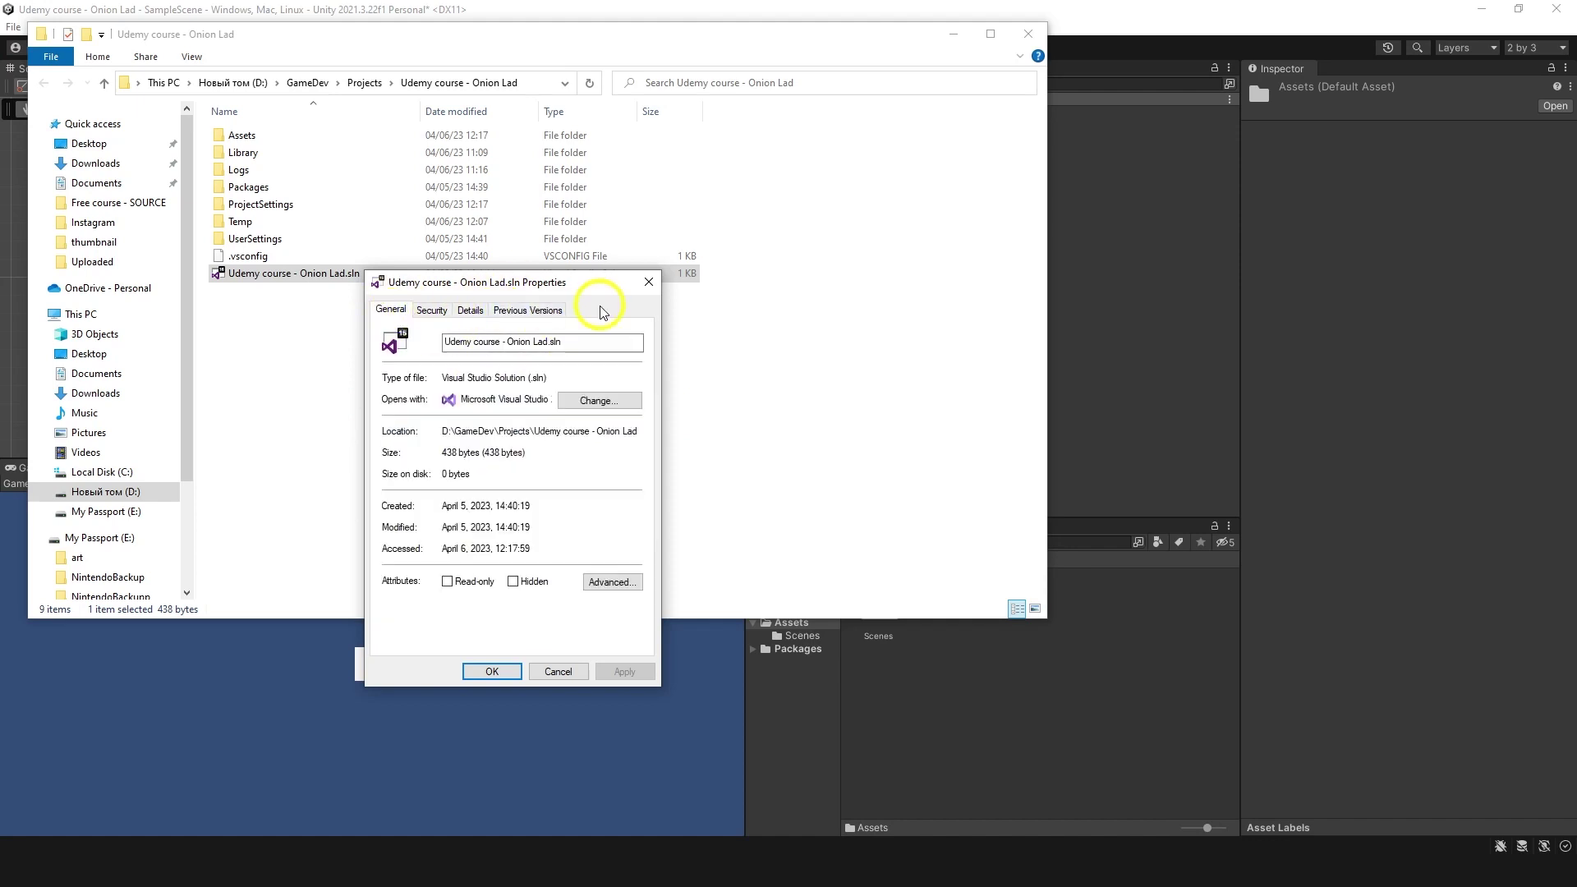
click(649, 281)
click(1191, 312)
click(920, 124)
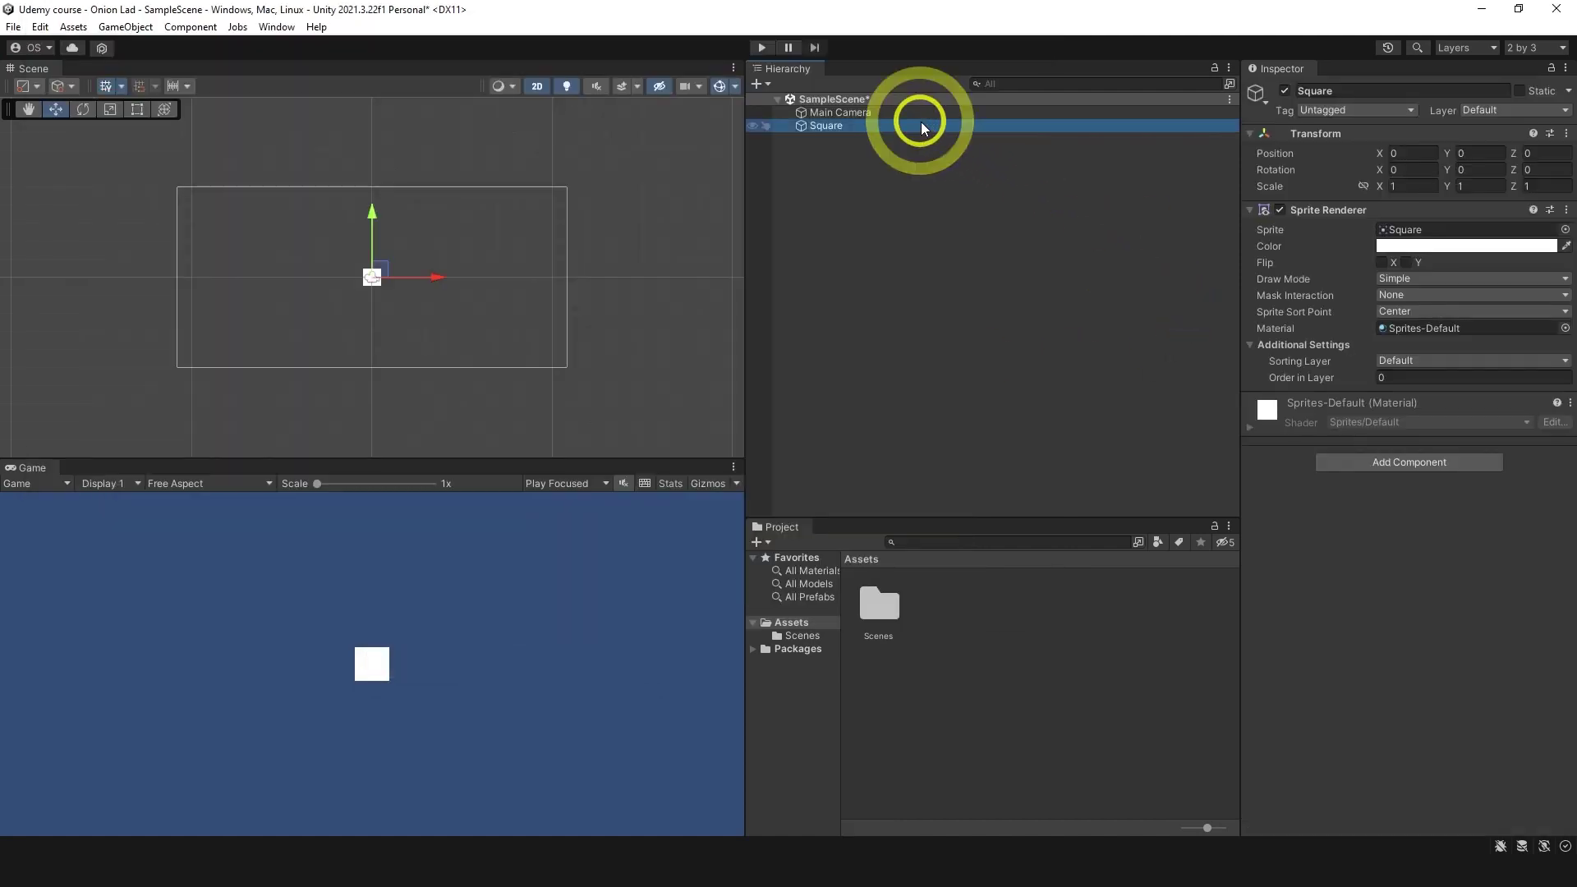
click(828, 123)
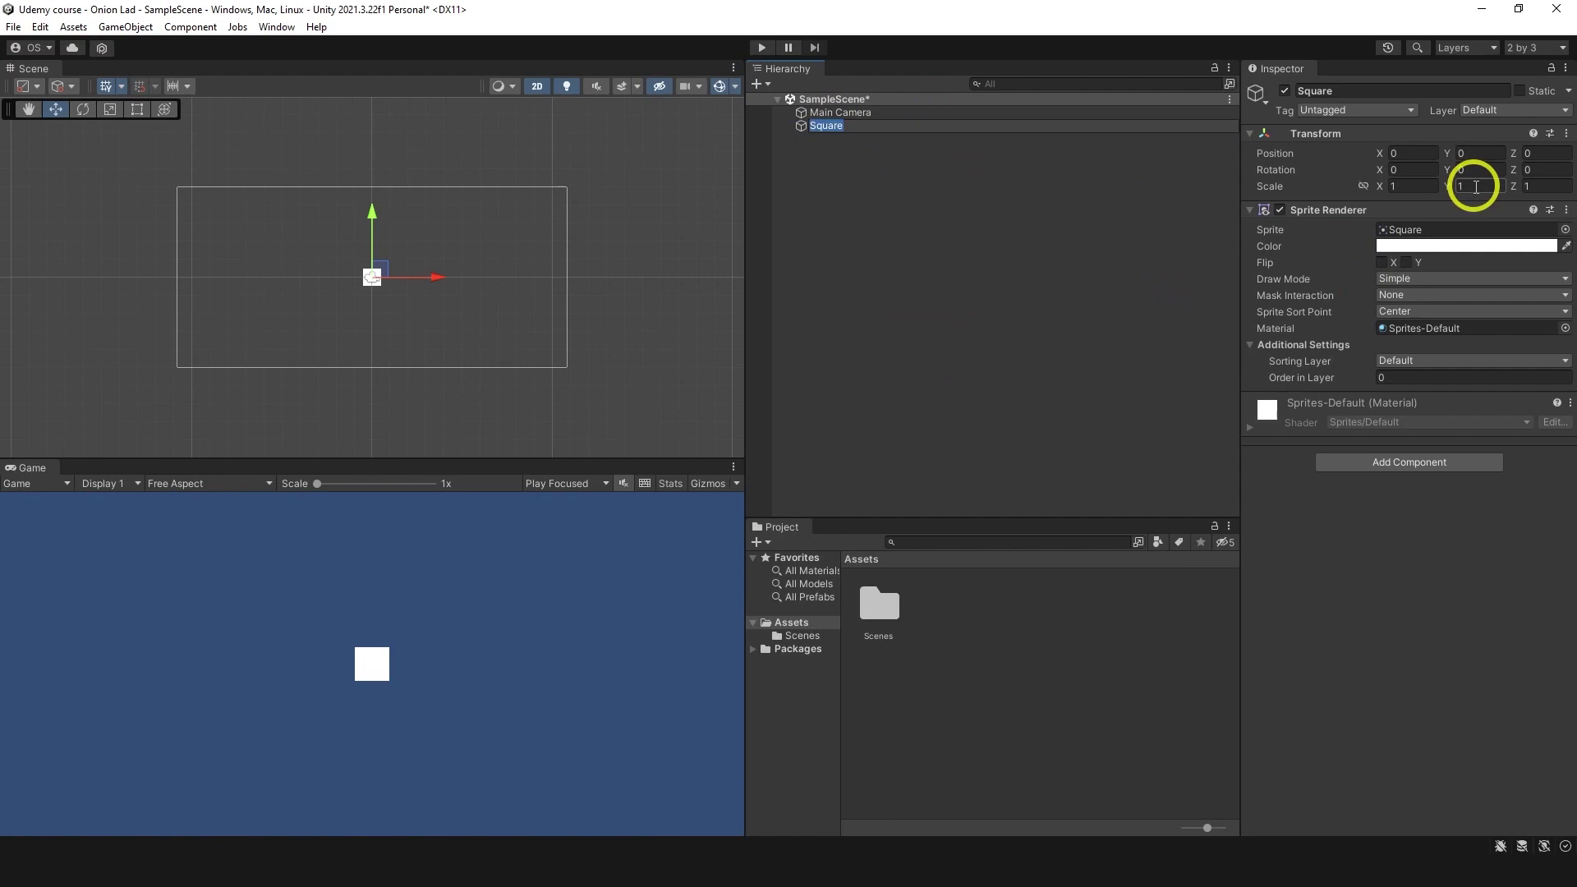
mouse_move(1331, 97)
mouse_down()
mouse_move(1565, 312)
mouse_move(1410, 71)
mouse_up()
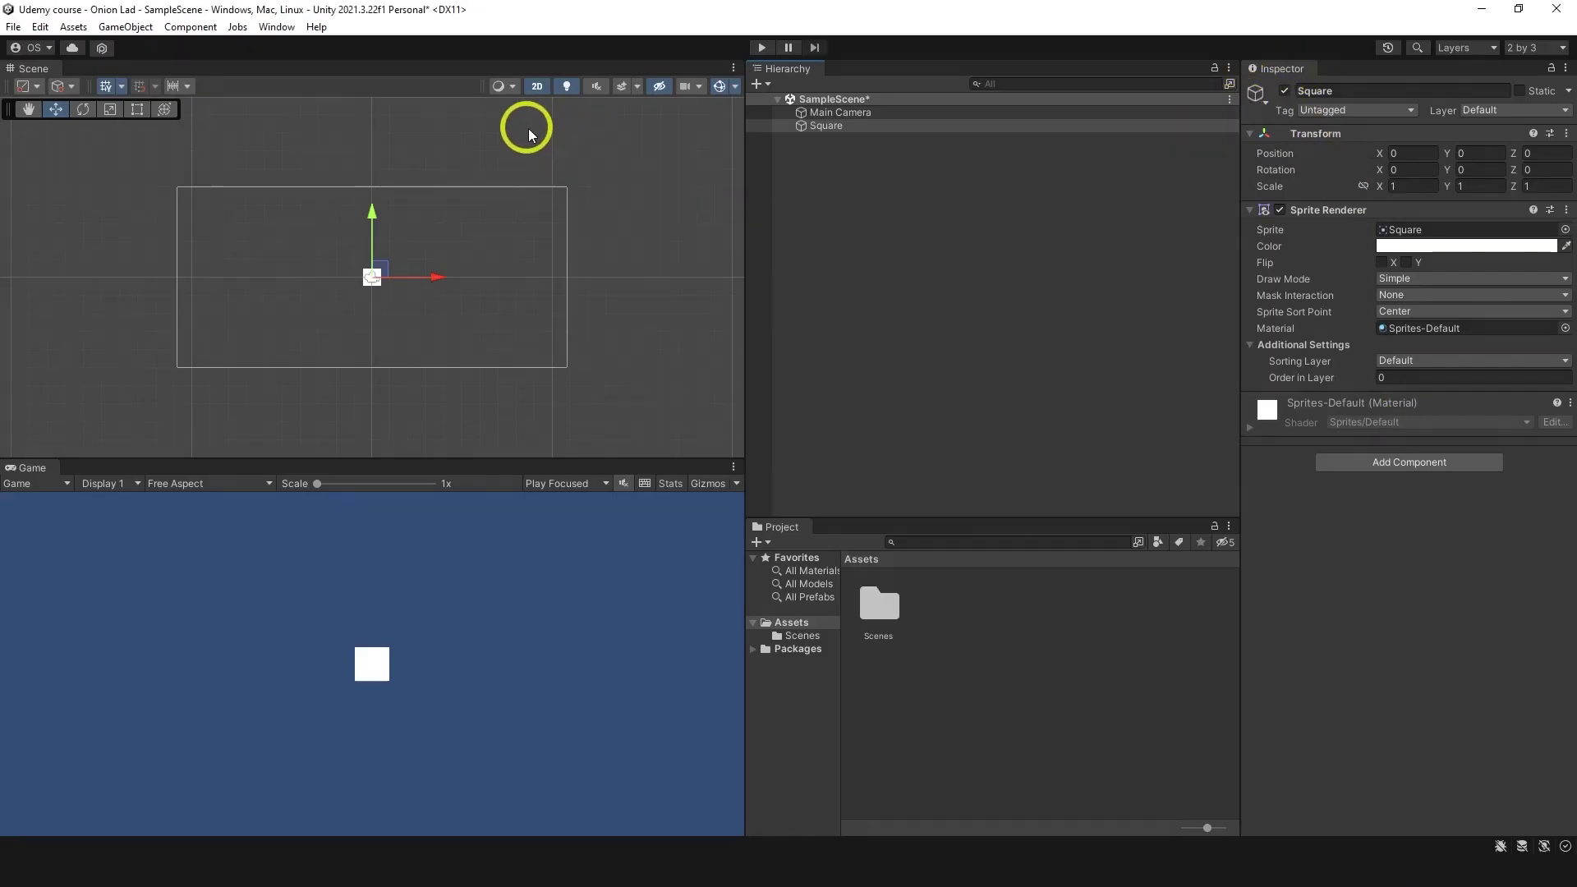
mouse_move(478, 127)
mouse_down()
mouse_move(137, 203)
mouse_move(170, 392)
mouse_move(269, 159)
mouse_up()
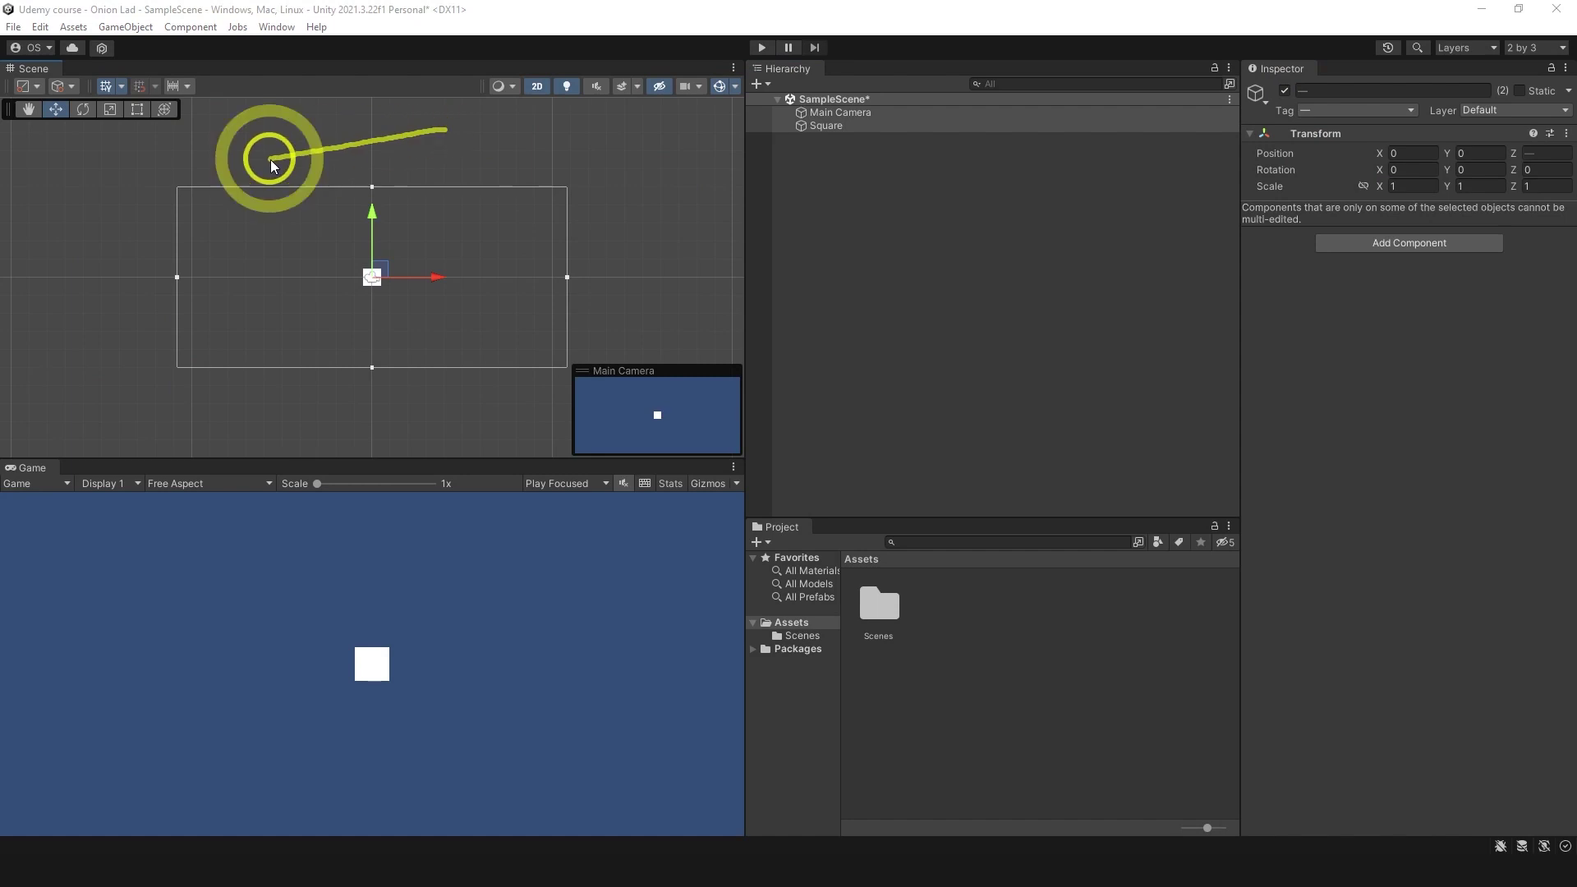
click(711, 124)
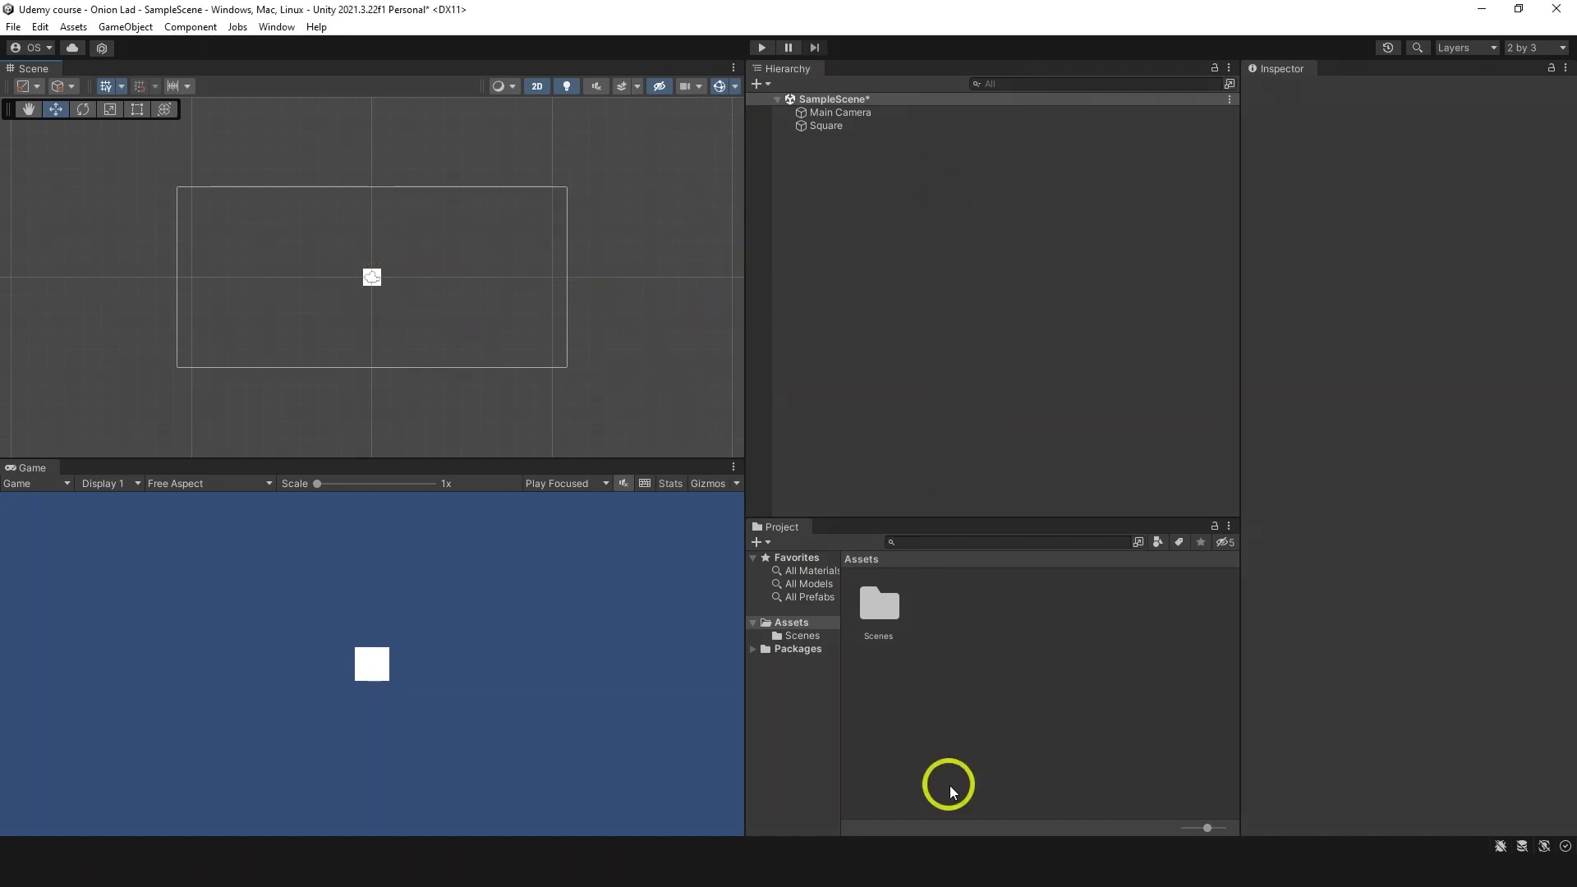
click(819, 126)
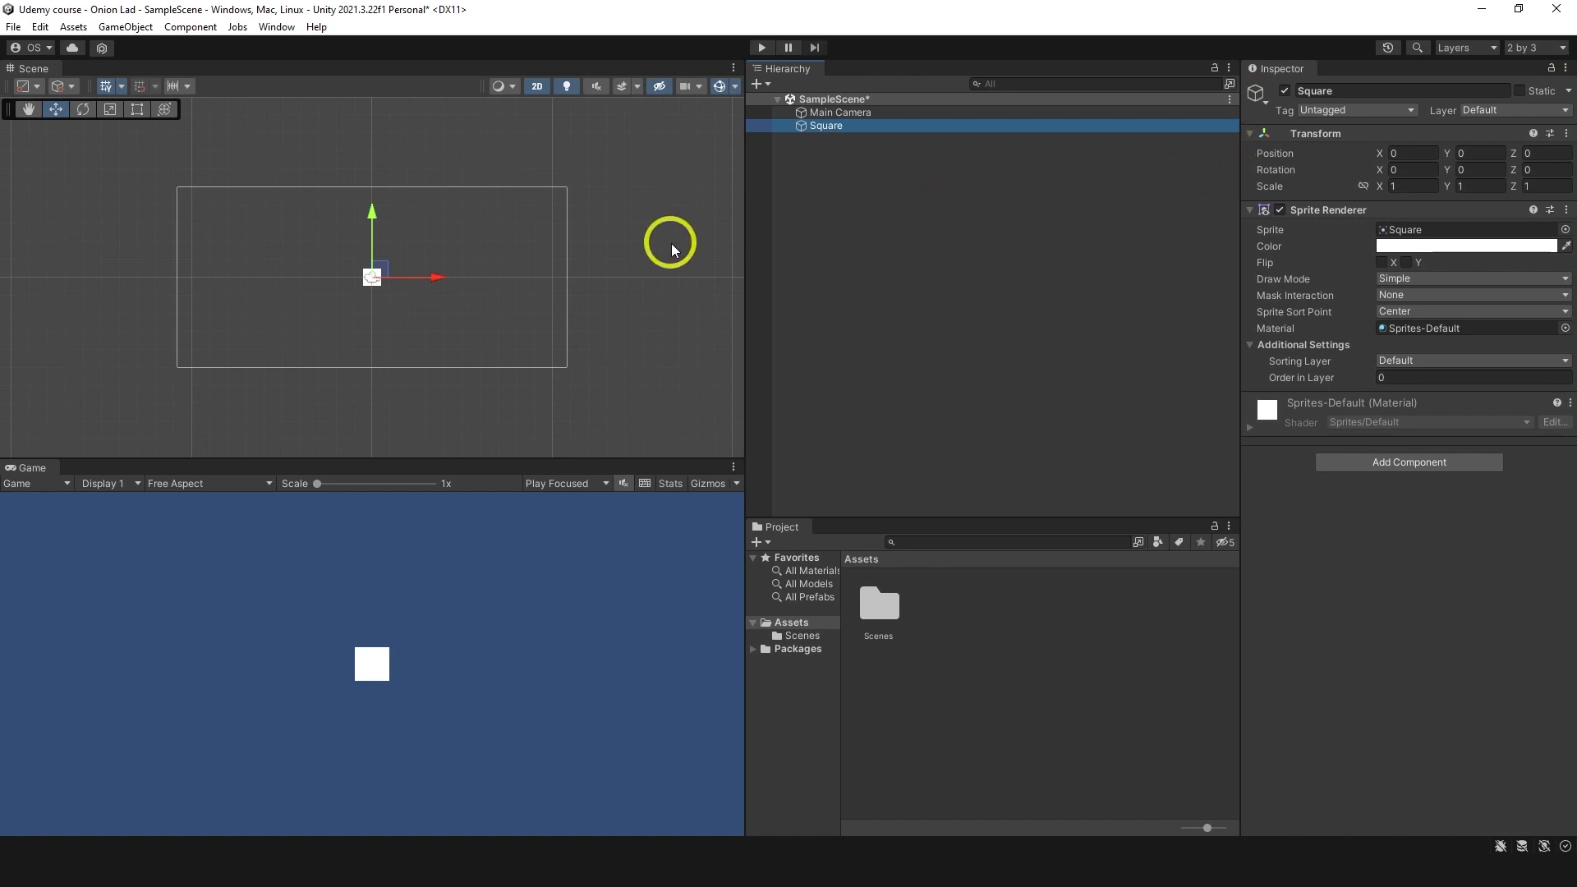
drag(1380, 153, 1391, 187)
click(1566, 139)
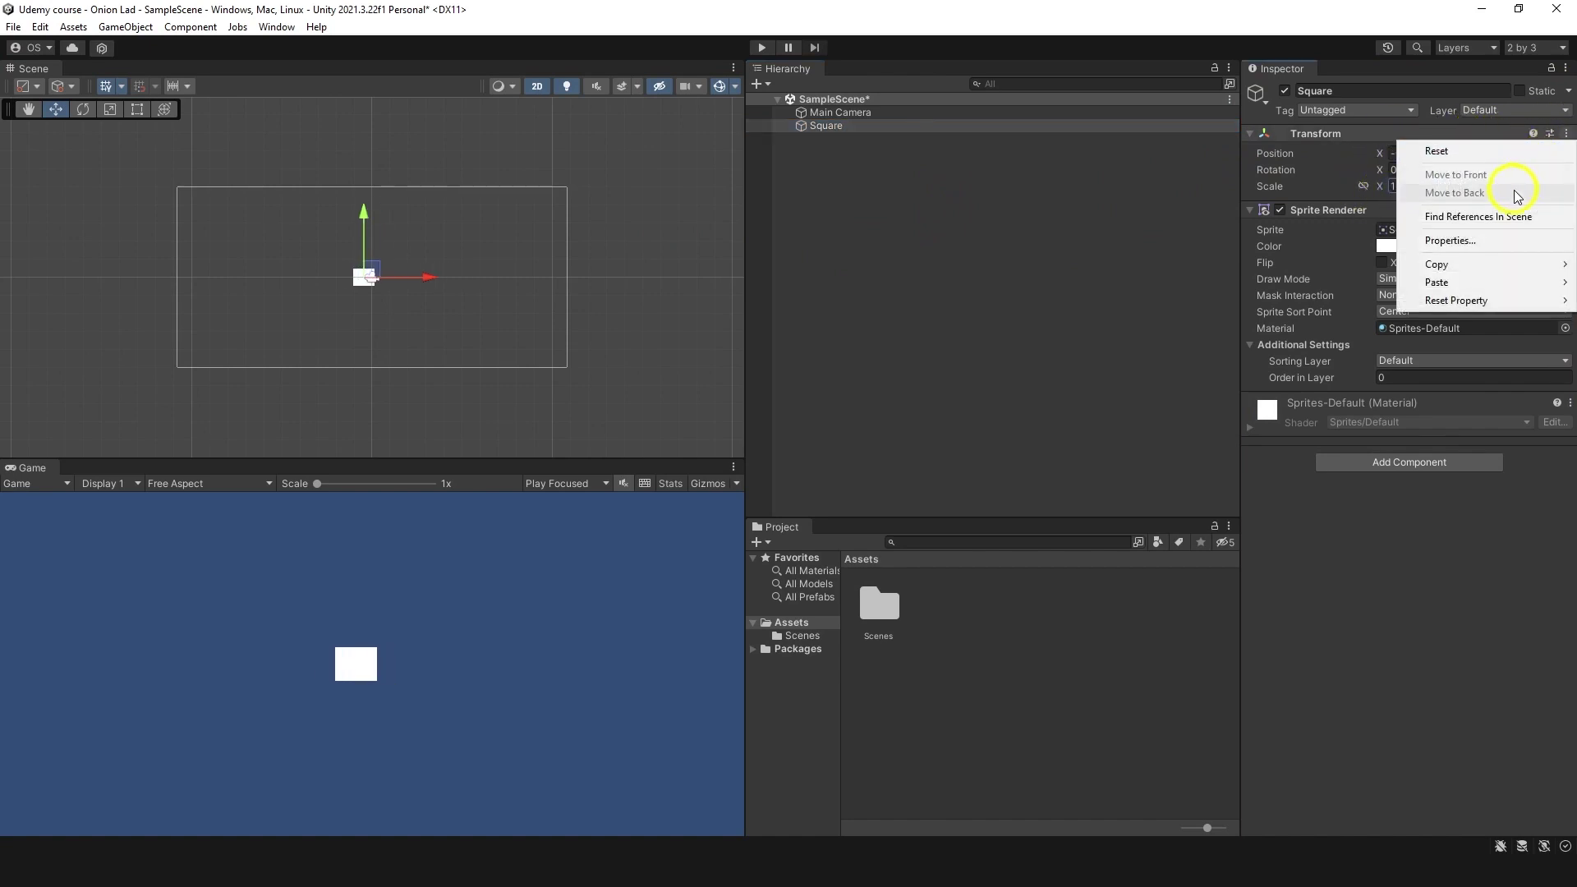
click(1470, 149)
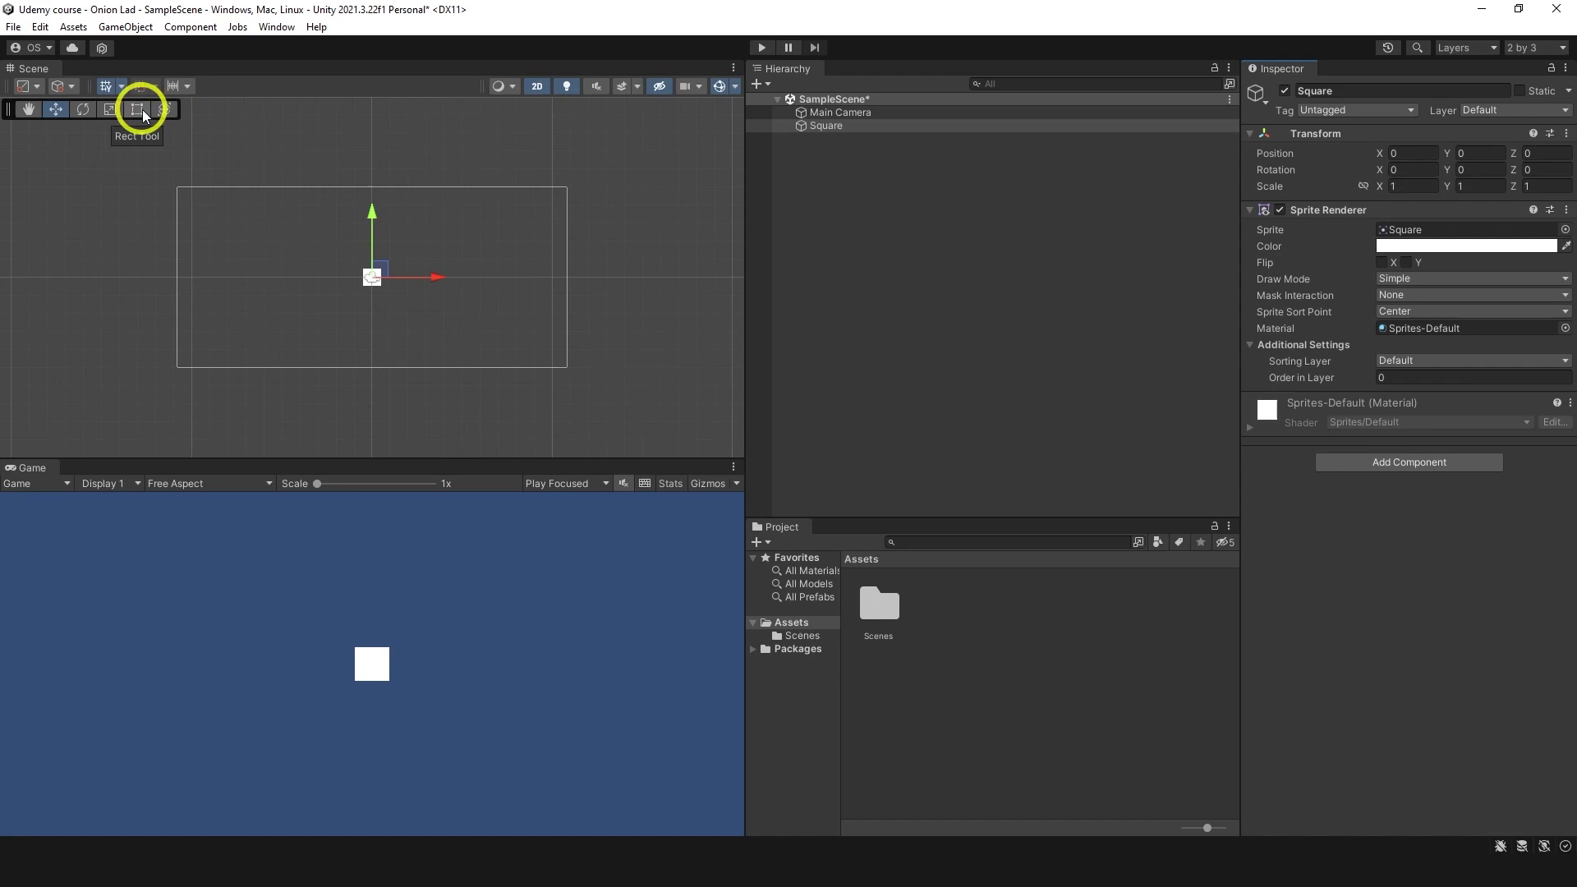
right_click(8, 111)
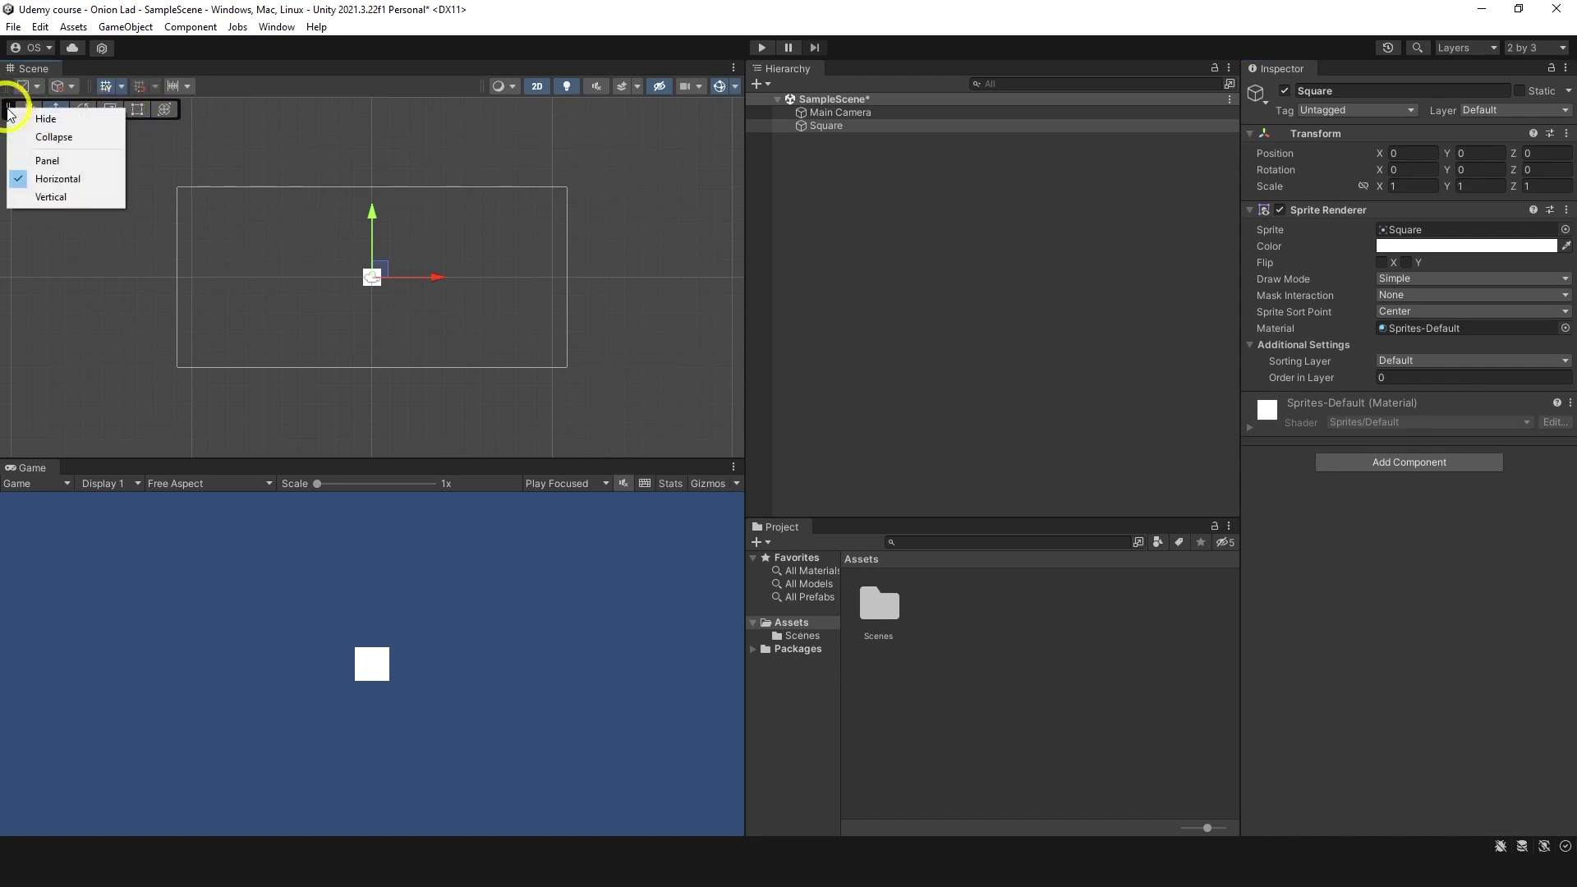
click(51, 177)
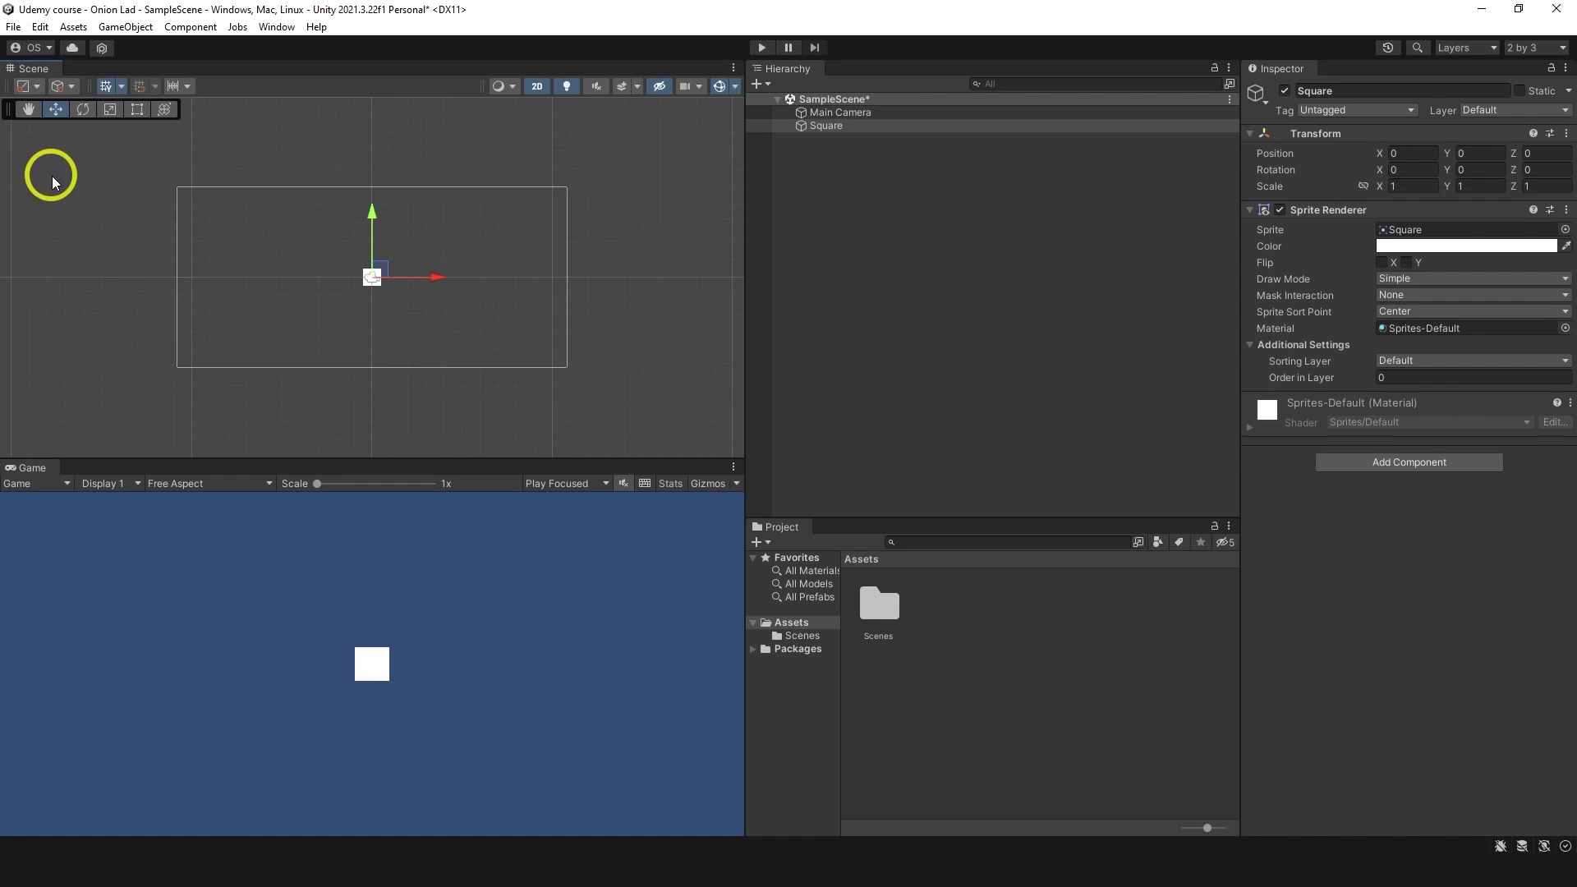
mouse_move(25, 368)
mouse_down()
mouse_move(35, 133)
mouse_move(29, 147)
mouse_move(36, 133)
mouse_move(80, 146)
mouse_move(64, 123)
mouse_move(102, 144)
mouse_move(85, 125)
mouse_move(138, 134)
mouse_up()
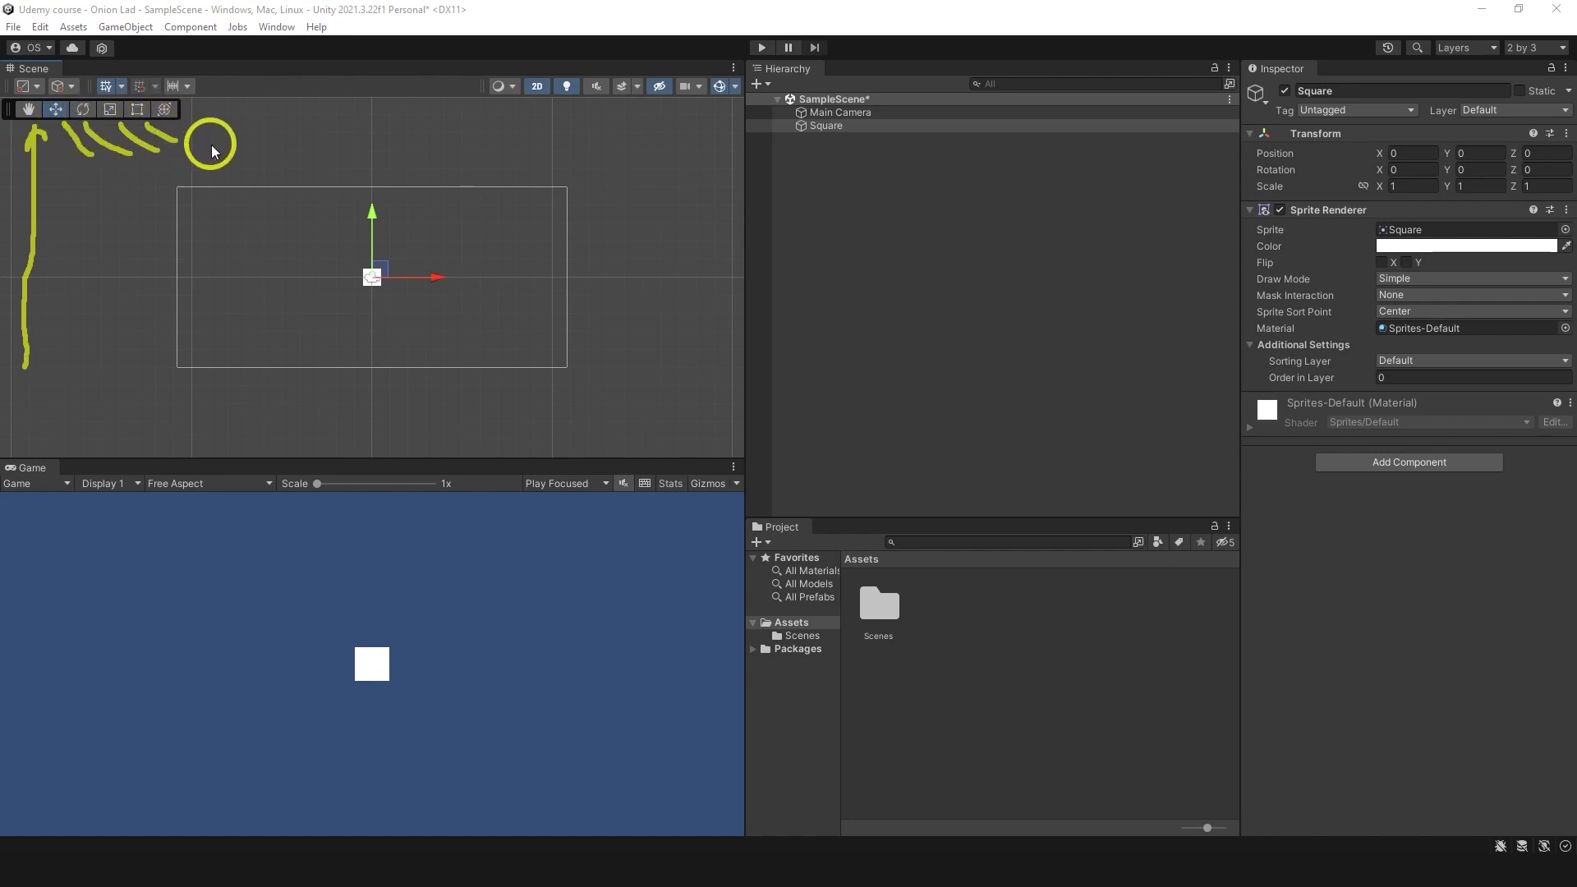
Step: Cycle through the Rotate, Scale, Rect, Transform, Hand and Move tools with the E, R, T, Y, Q, W shortcuts
key(e)
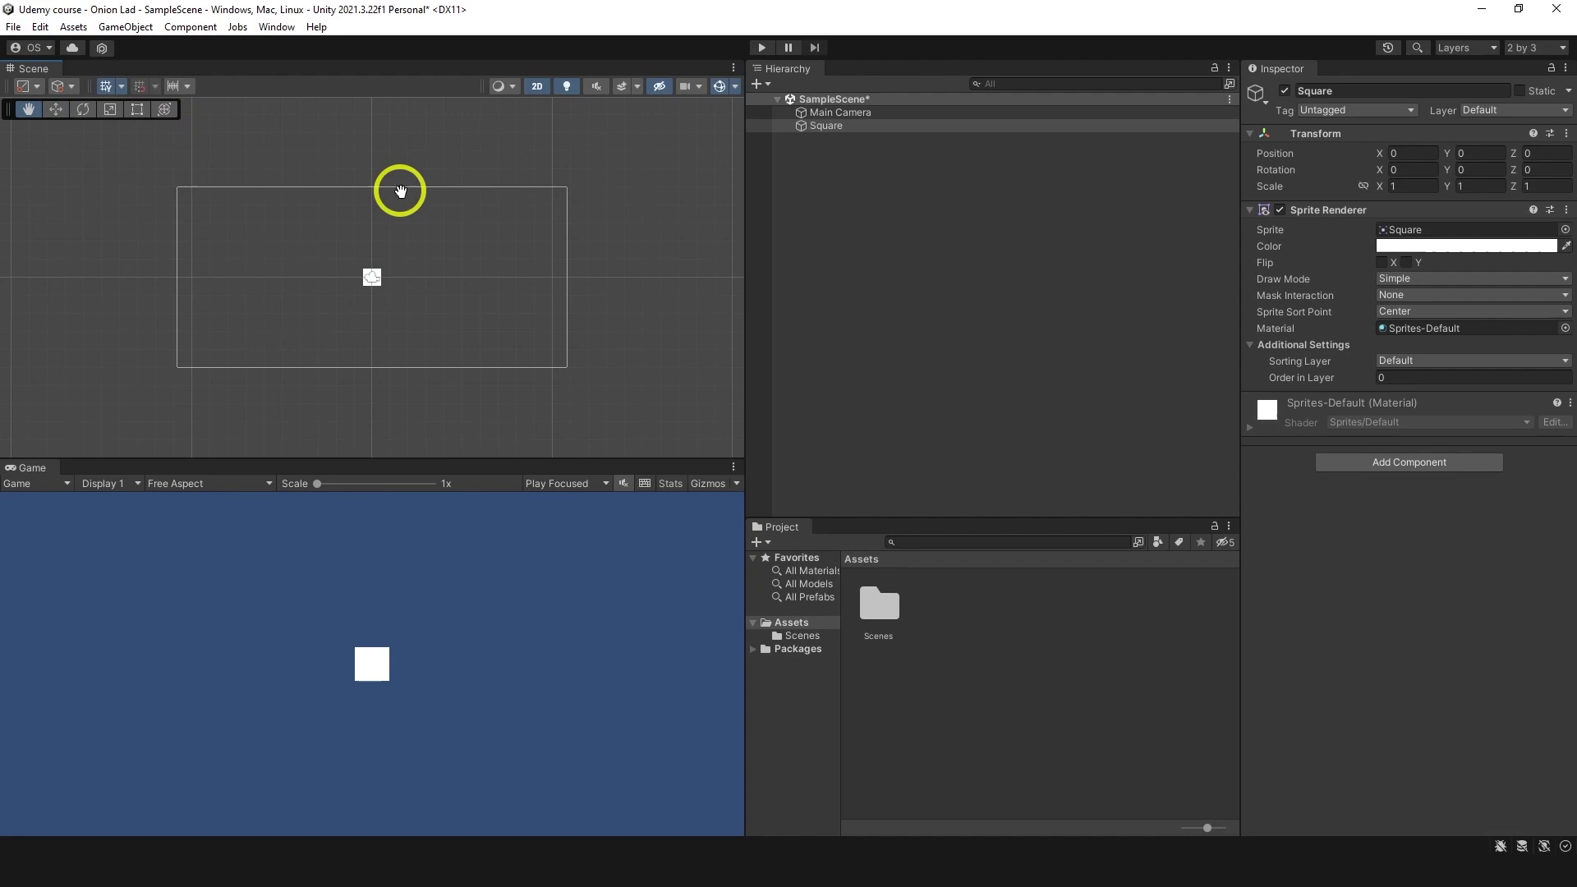
key(r)
key(t)
key(y)
key(q)
key(w)
key(e)
key(r)
key(t)
key(w)
key(q)
key(w)
key(q)
Step: Pan and zoom to the Square, then drag it up-right to X 0.85, Y 1.04
drag(351, 365, 427, 402)
scroll(479, 373, up, 5)
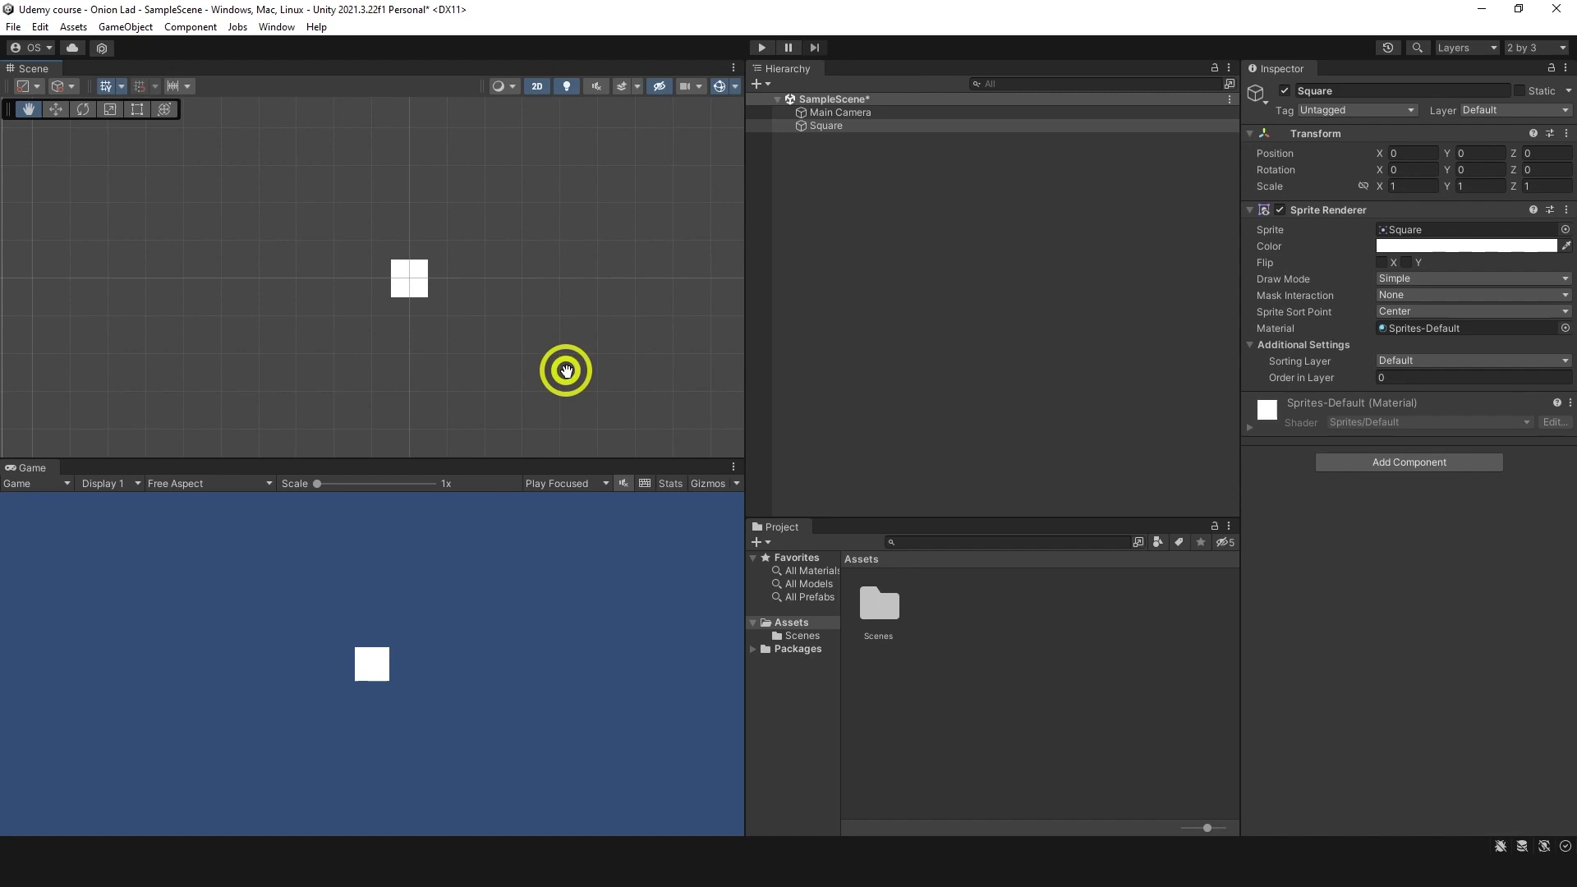
drag(566, 370, 410, 285)
scroll(511, 254, down, 3)
drag(521, 313, 726, 309)
drag(405, 261, 428, 322)
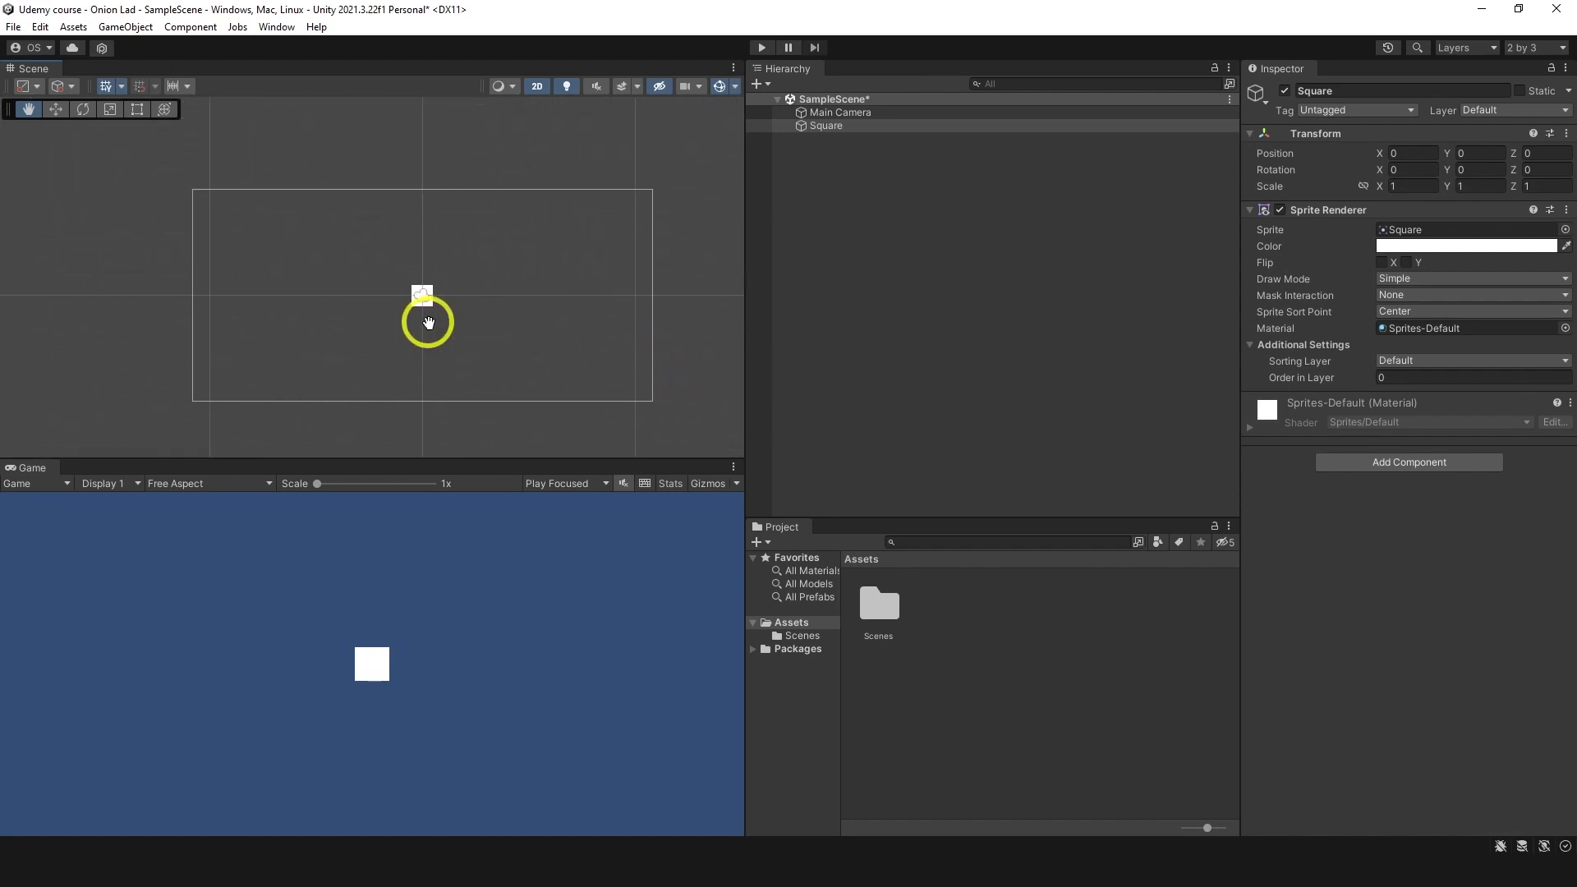
scroll(428, 322, up, 4)
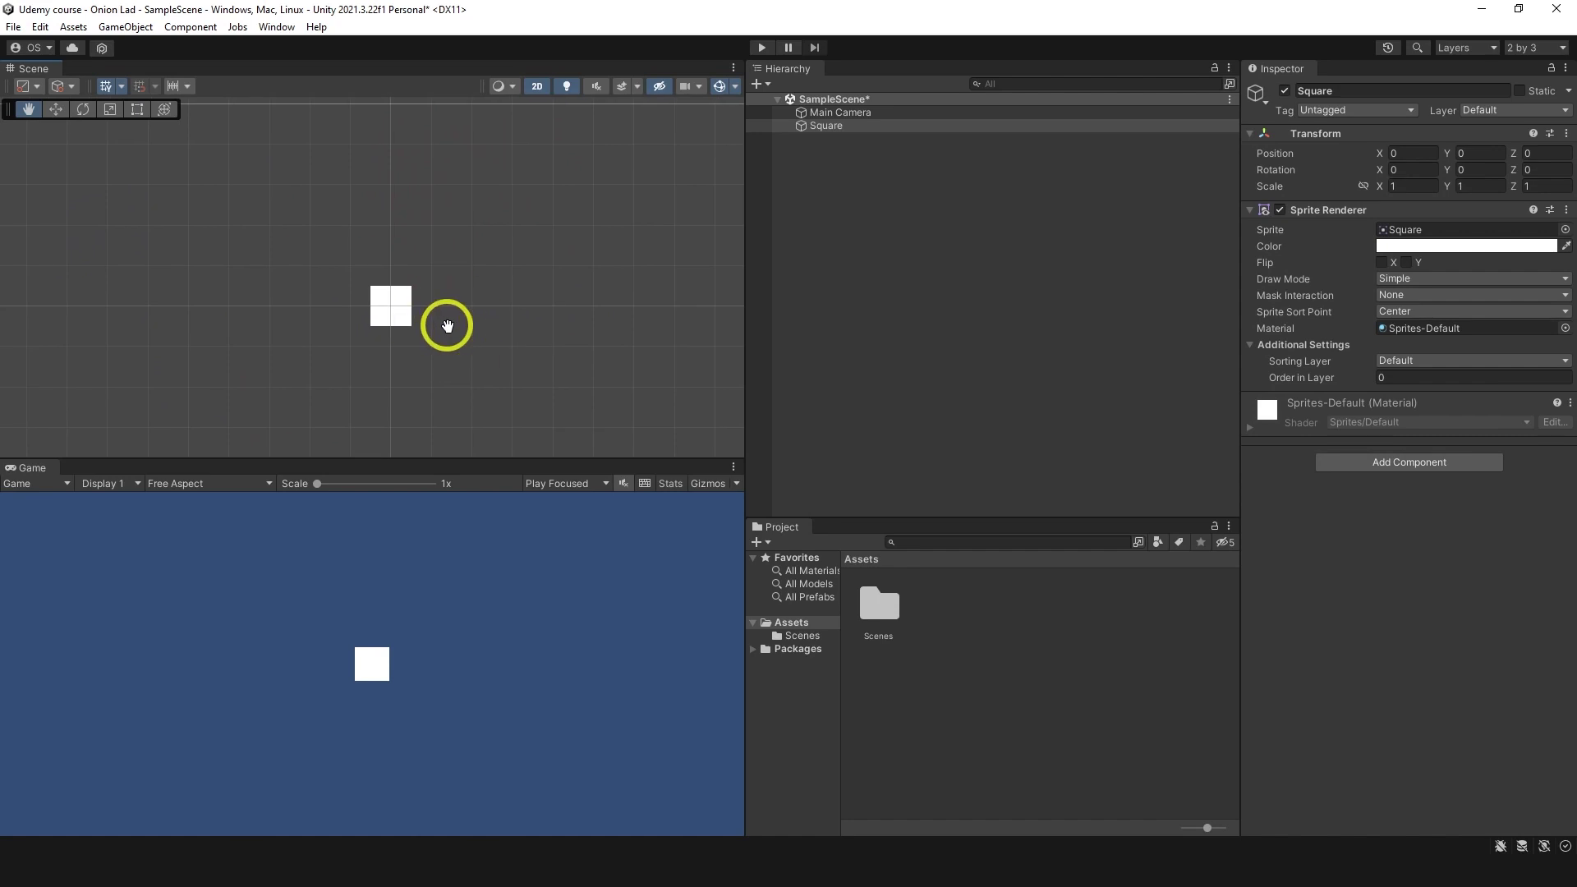
click(55, 109)
drag(393, 296, 419, 263)
key(e)
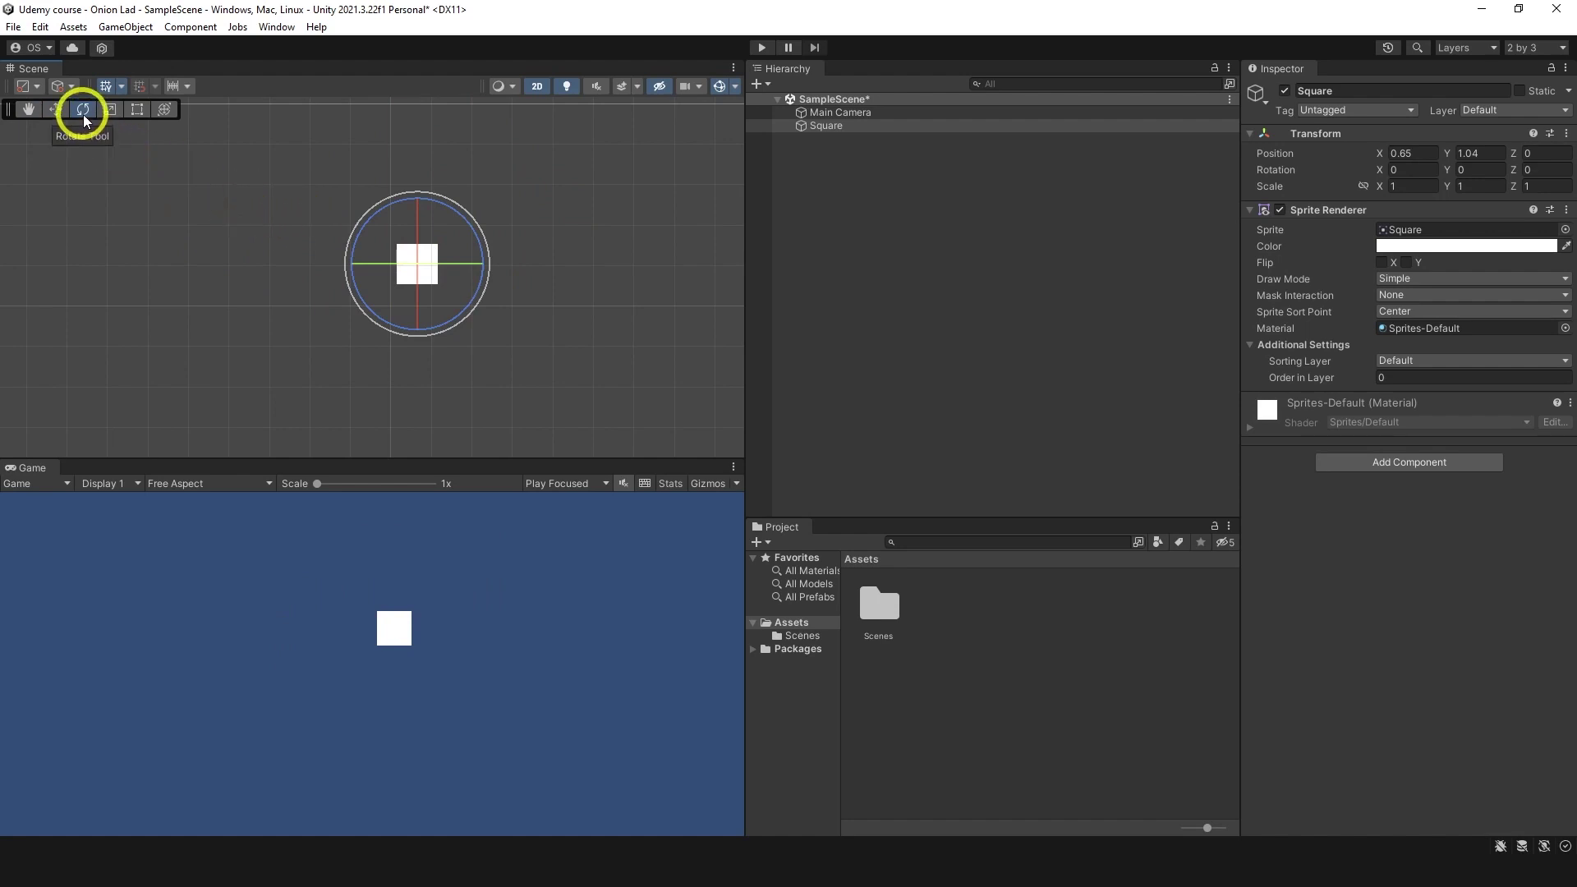
Step: Rotate the Square to about -14.3 degrees, then stretch it taller and wider with the Scale tool
drag(470, 244, 524, 235)
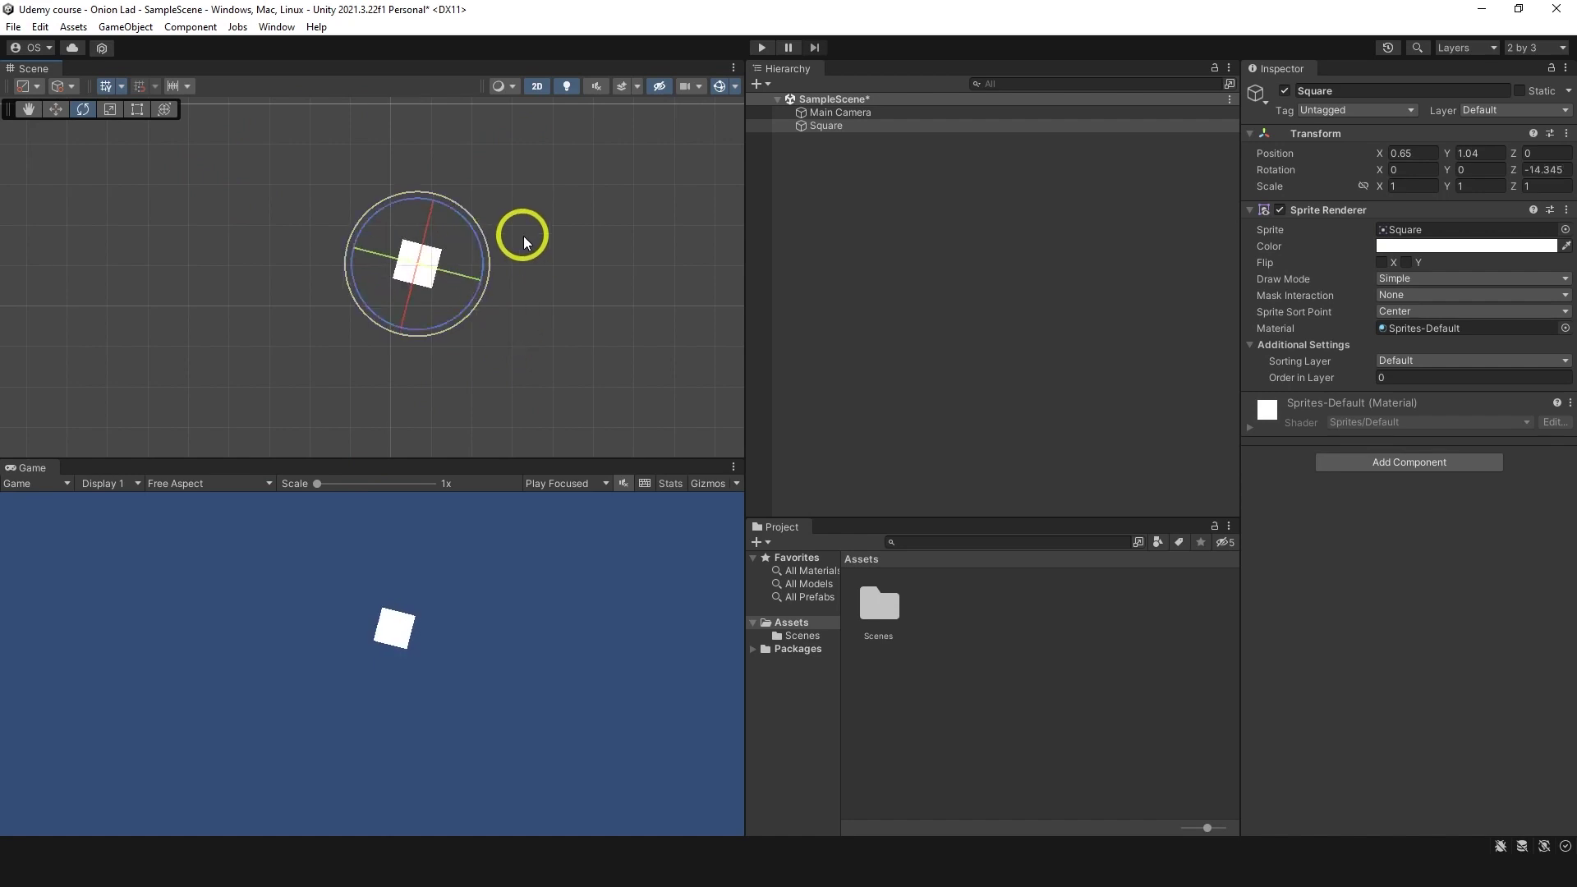
key(t)
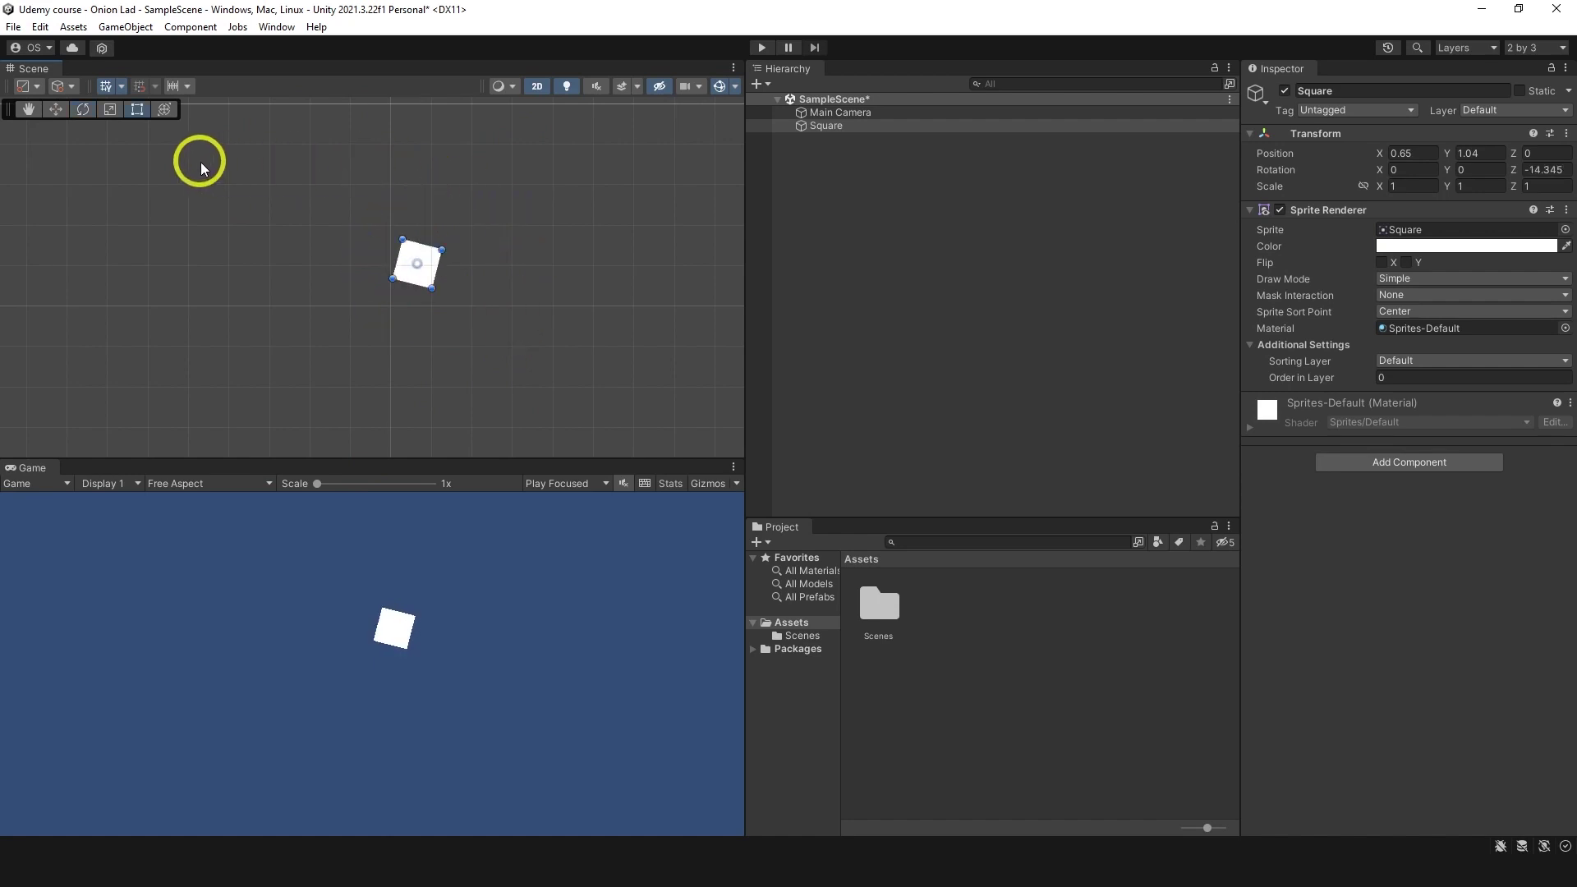
click(112, 113)
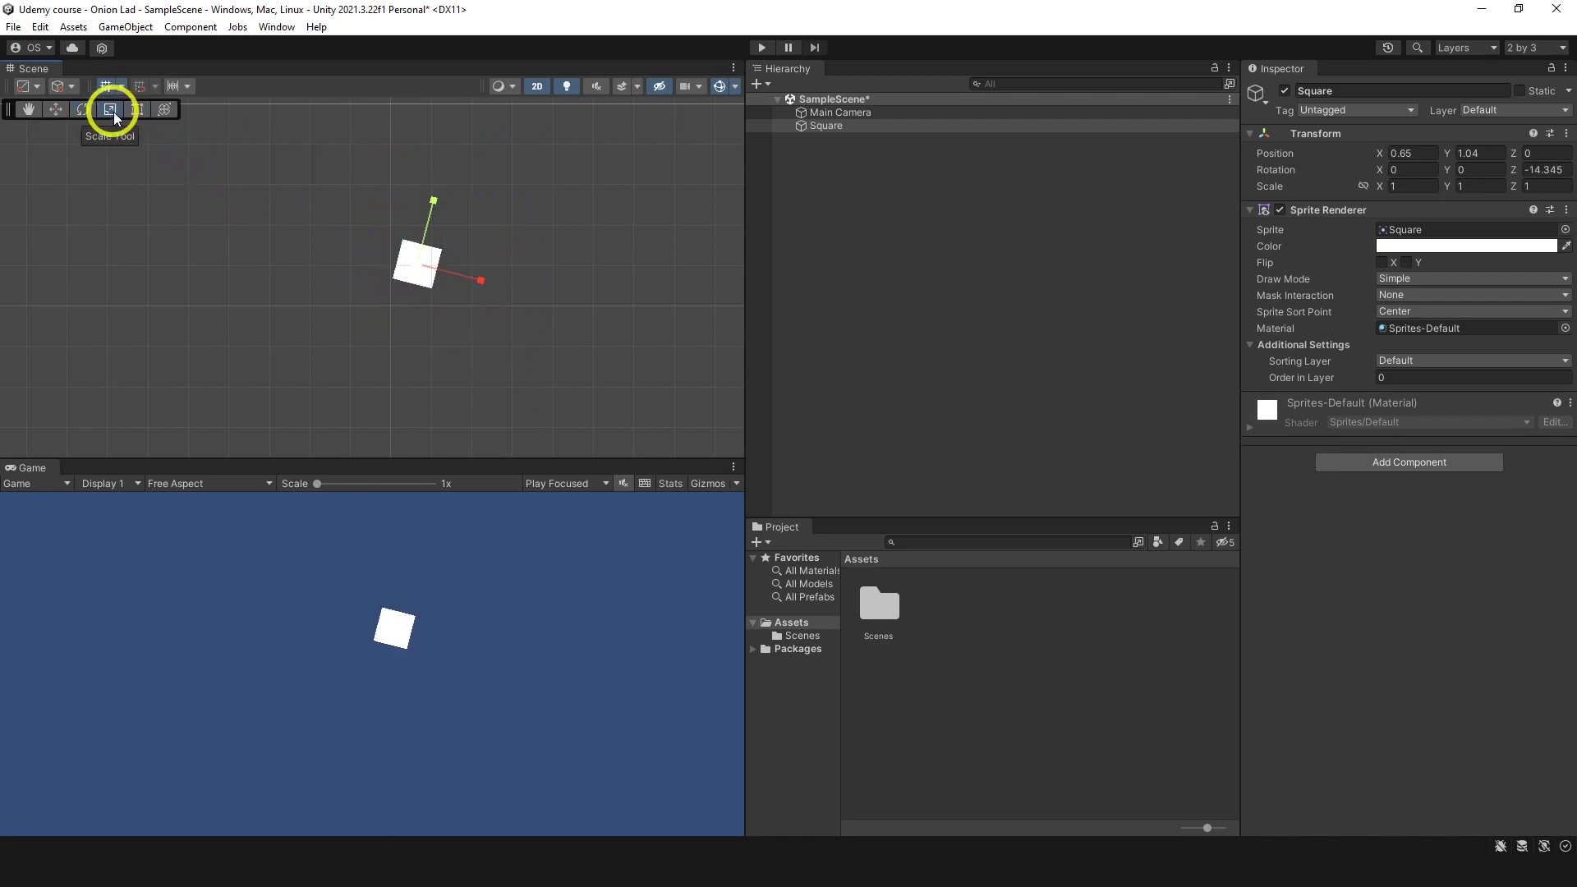
drag(436, 199, 461, 156)
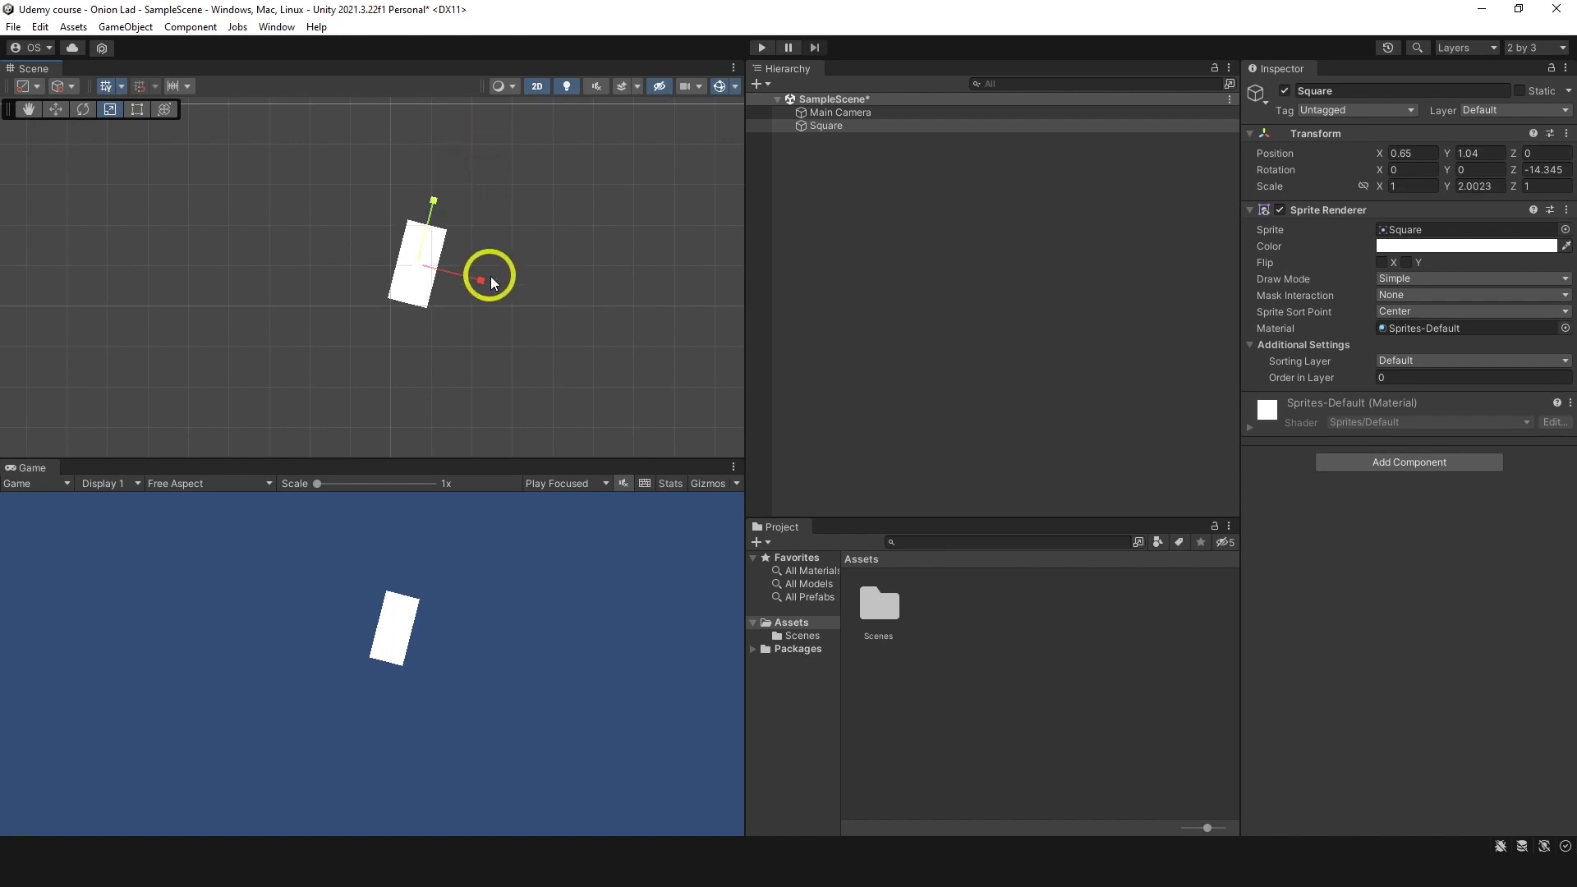
drag(485, 281, 569, 300)
drag(439, 206, 447, 182)
drag(487, 283, 499, 319)
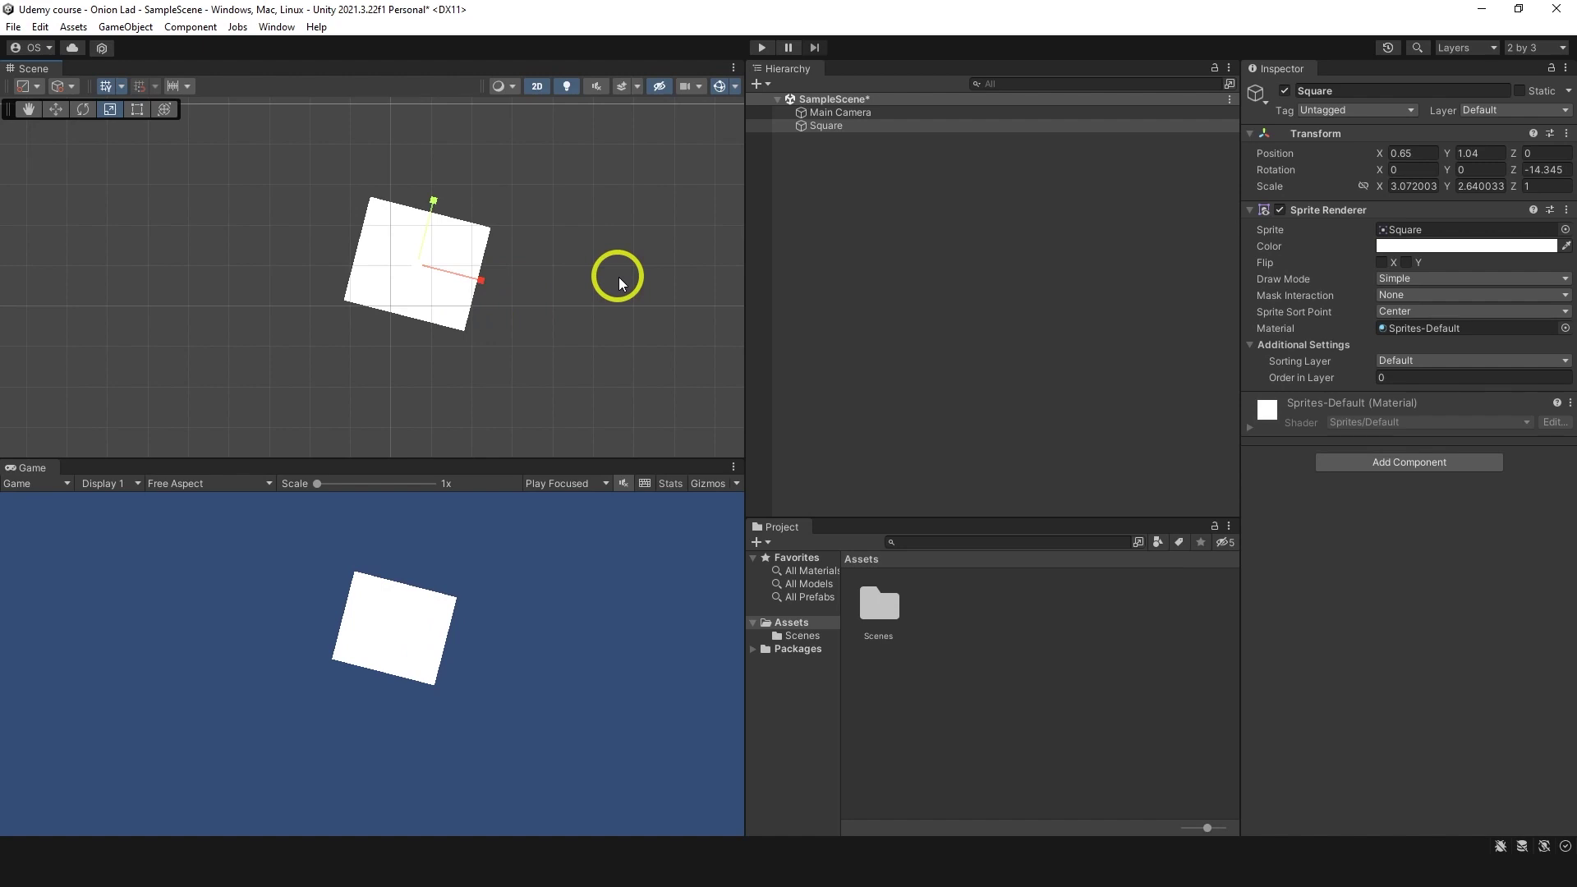
Step: Enter 1 as the Square's X scale in the Inspector
click(1435, 187)
text(1)
key(Tab)
Step: Set Scale Y to 1, then widen the Square with the Rect tool and move it left and down
text(1)
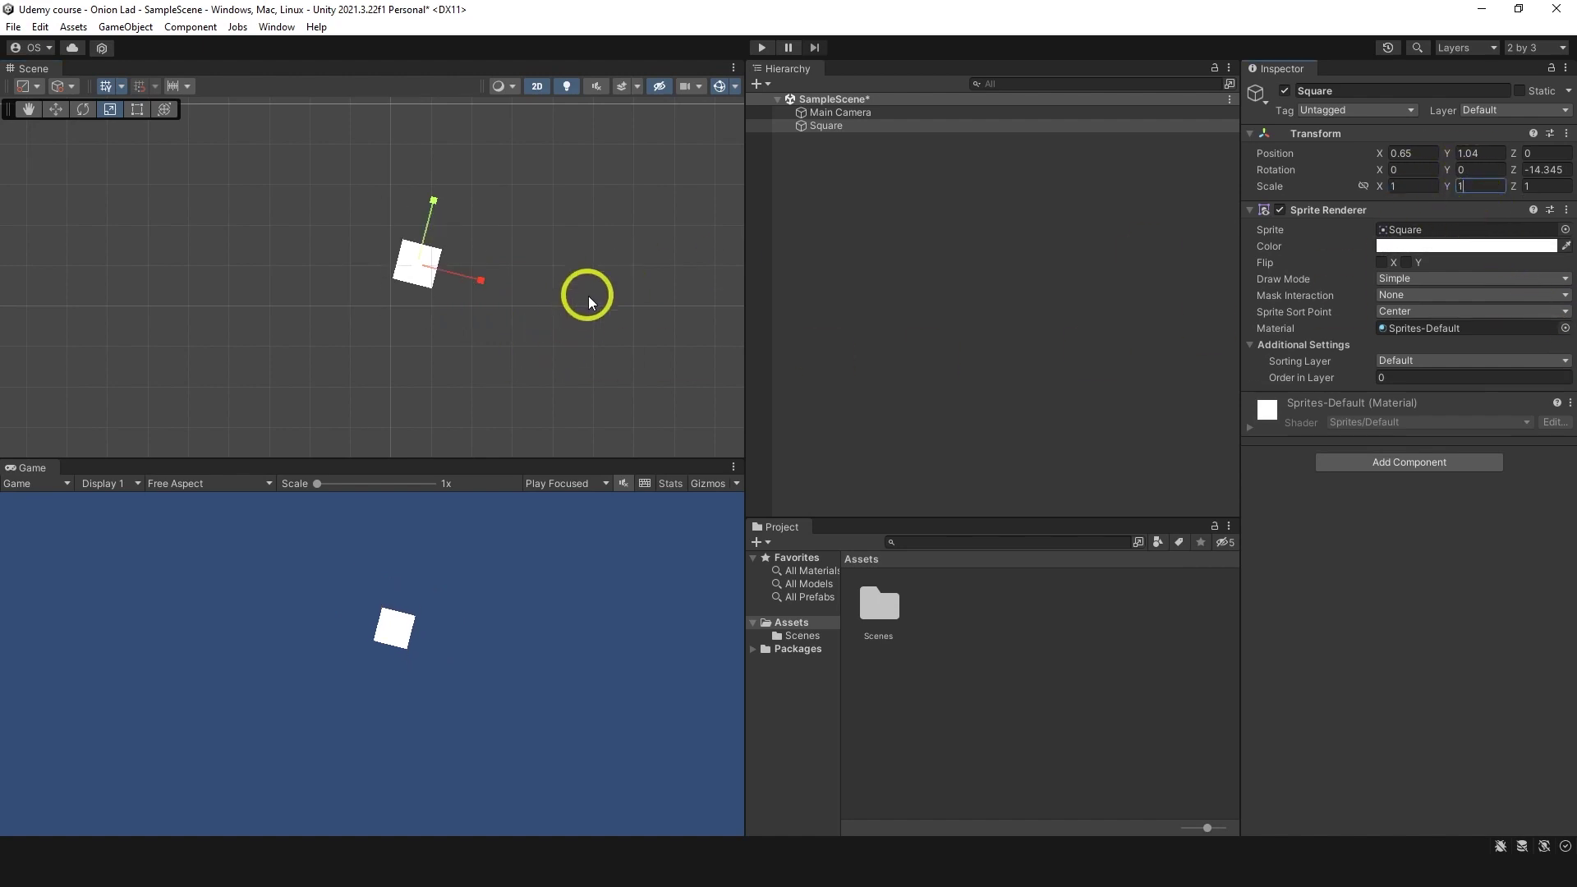
click(592, 273)
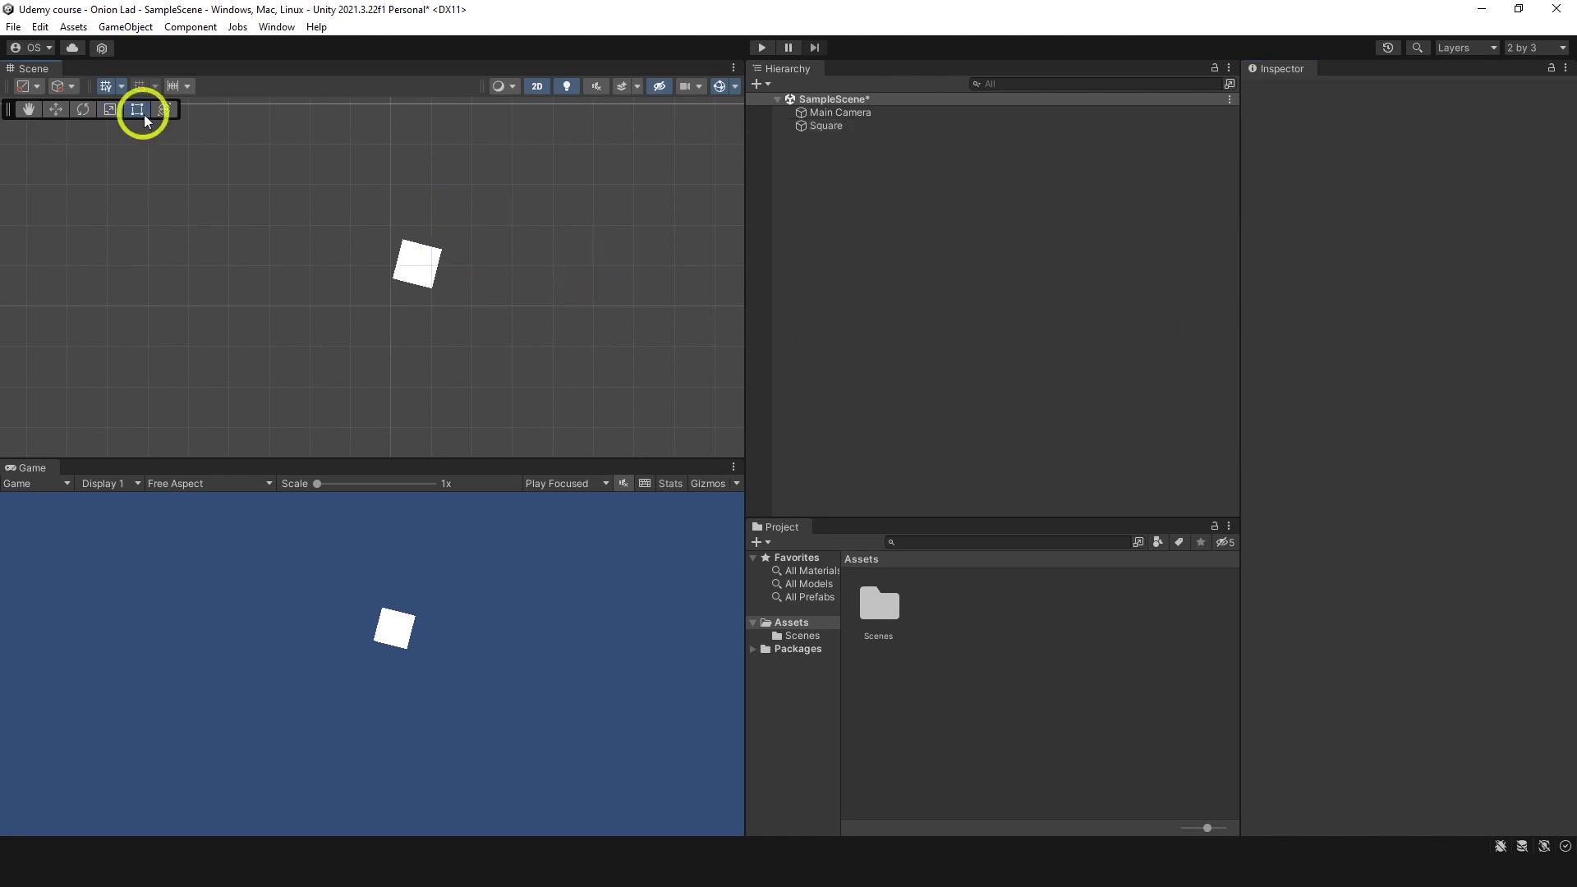
click(434, 274)
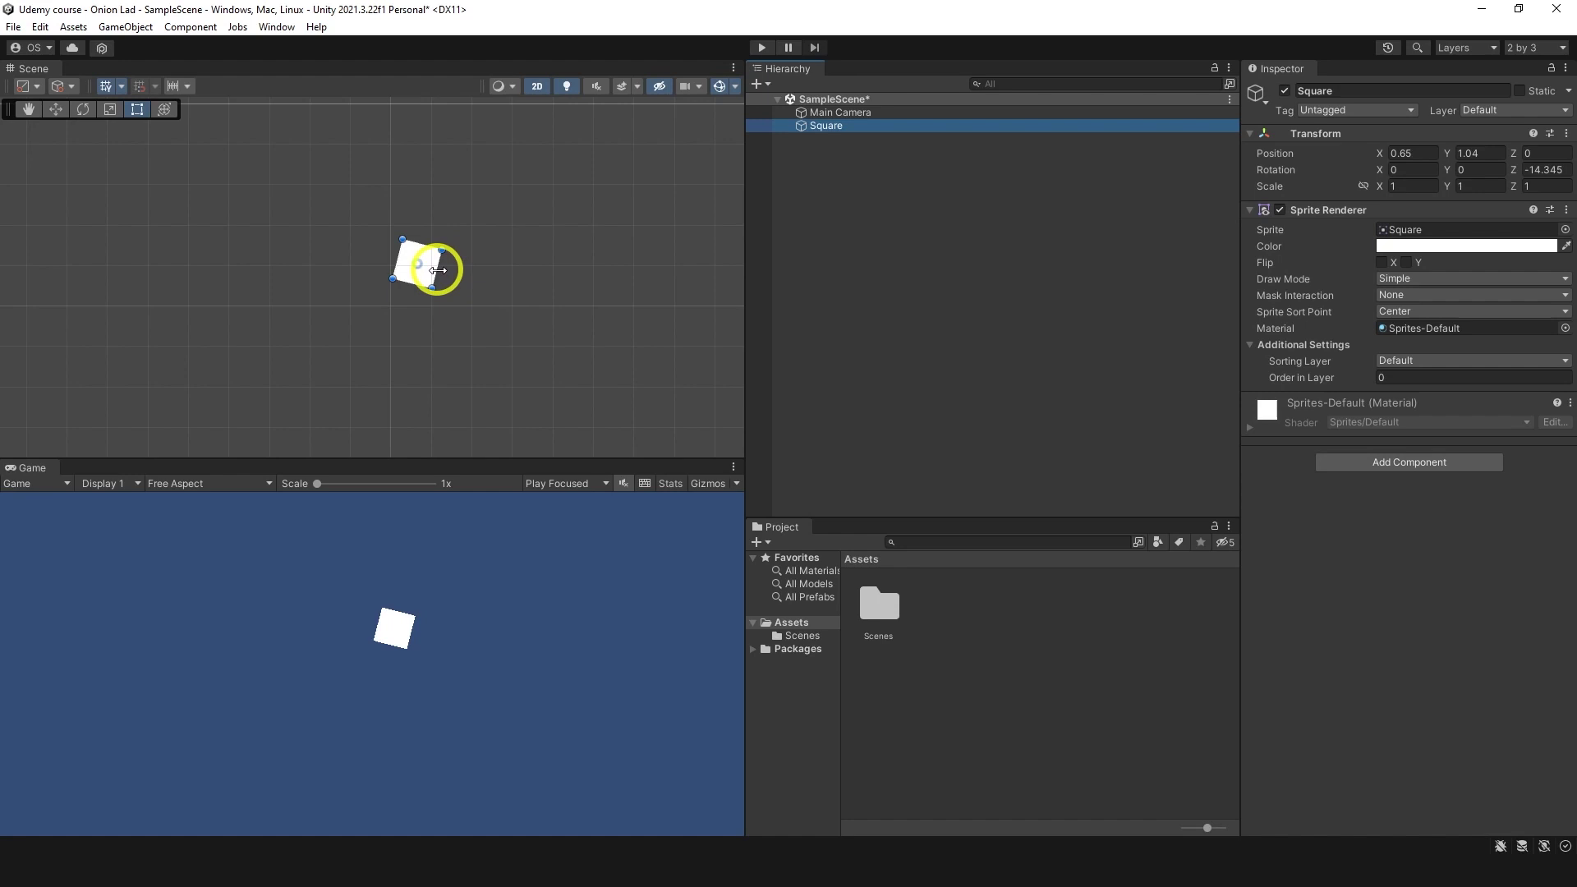
drag(436, 271, 737, 332)
key(w)
drag(581, 299, 335, 345)
Step: Stretch the Square into a 12.58-wide bar at position 0.11, -1.44, rotated -0.505 degrees
key(t)
drag(499, 378, 658, 419)
key(w)
drag(425, 372, 450, 312)
key(e)
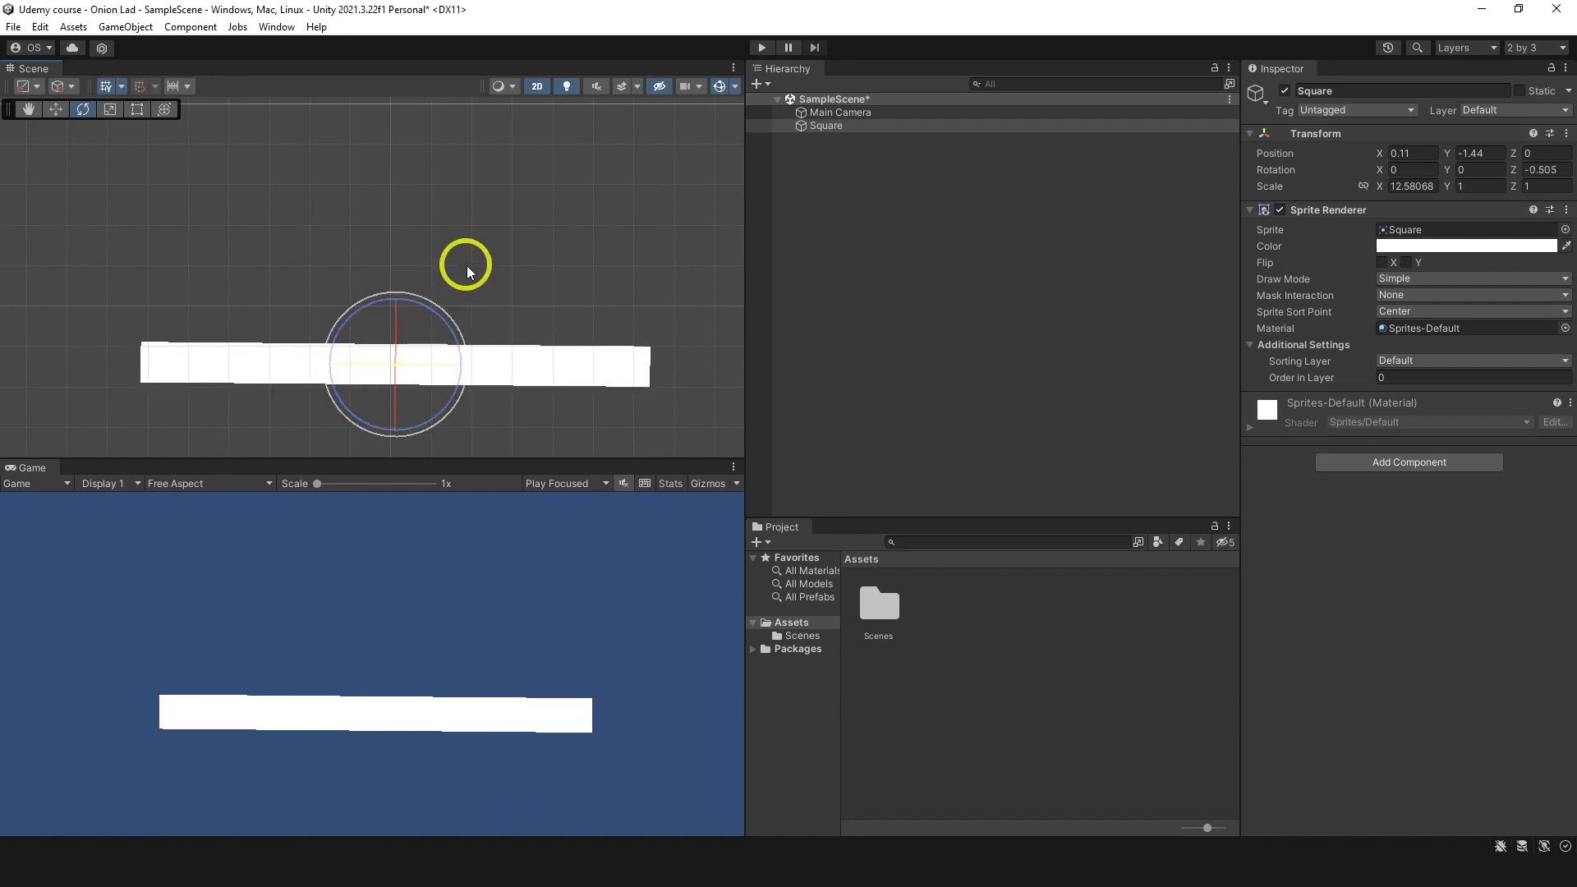
click(463, 265)
click(163, 110)
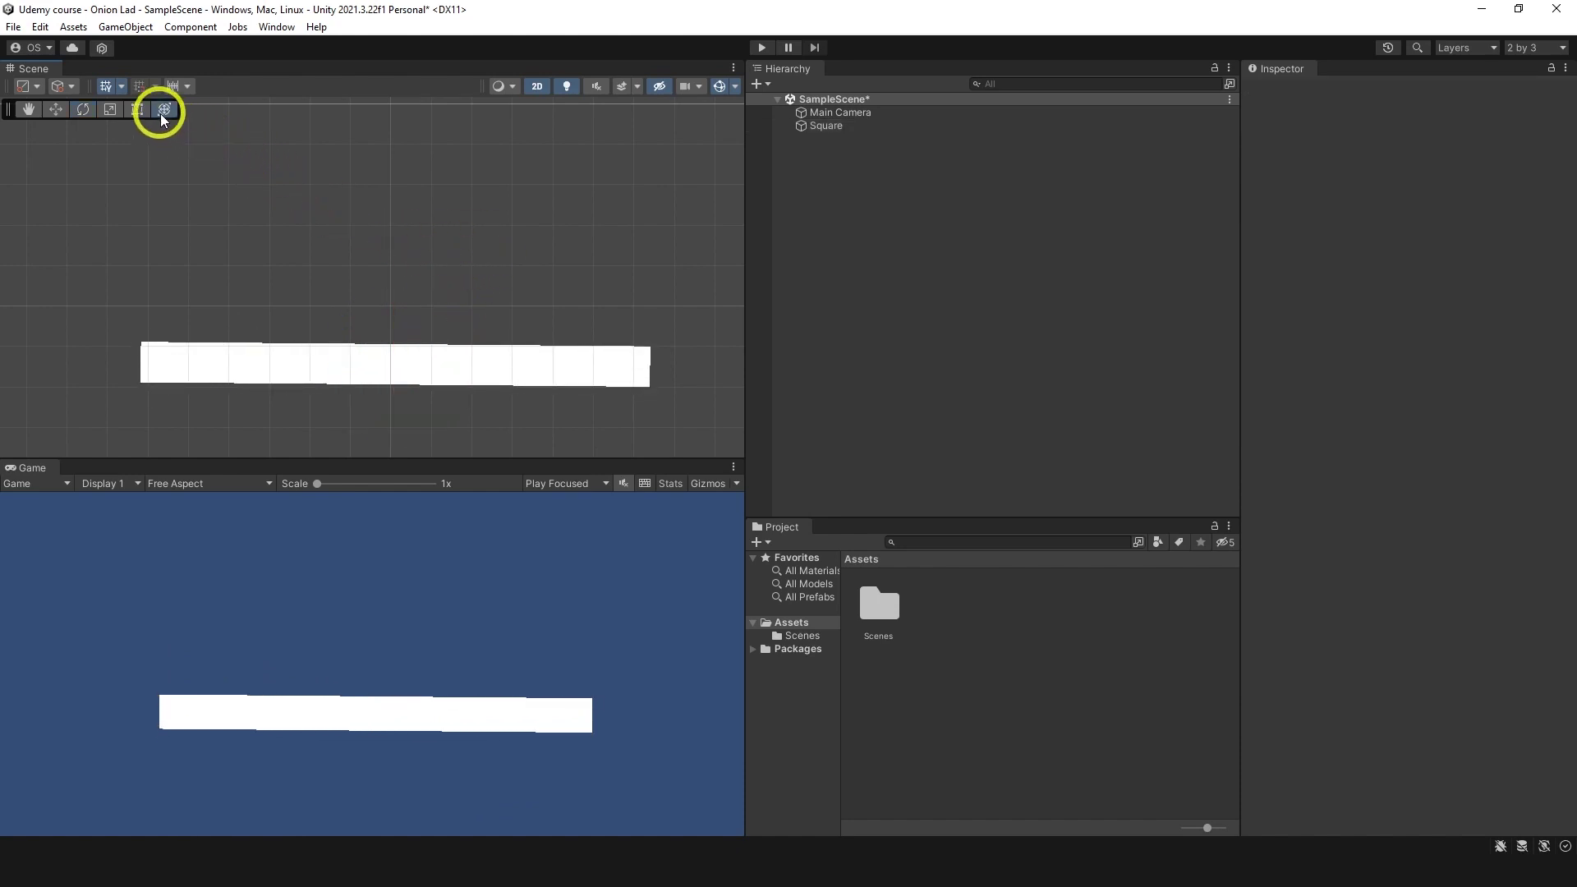
scroll(359, 278, down, 3)
click(815, 127)
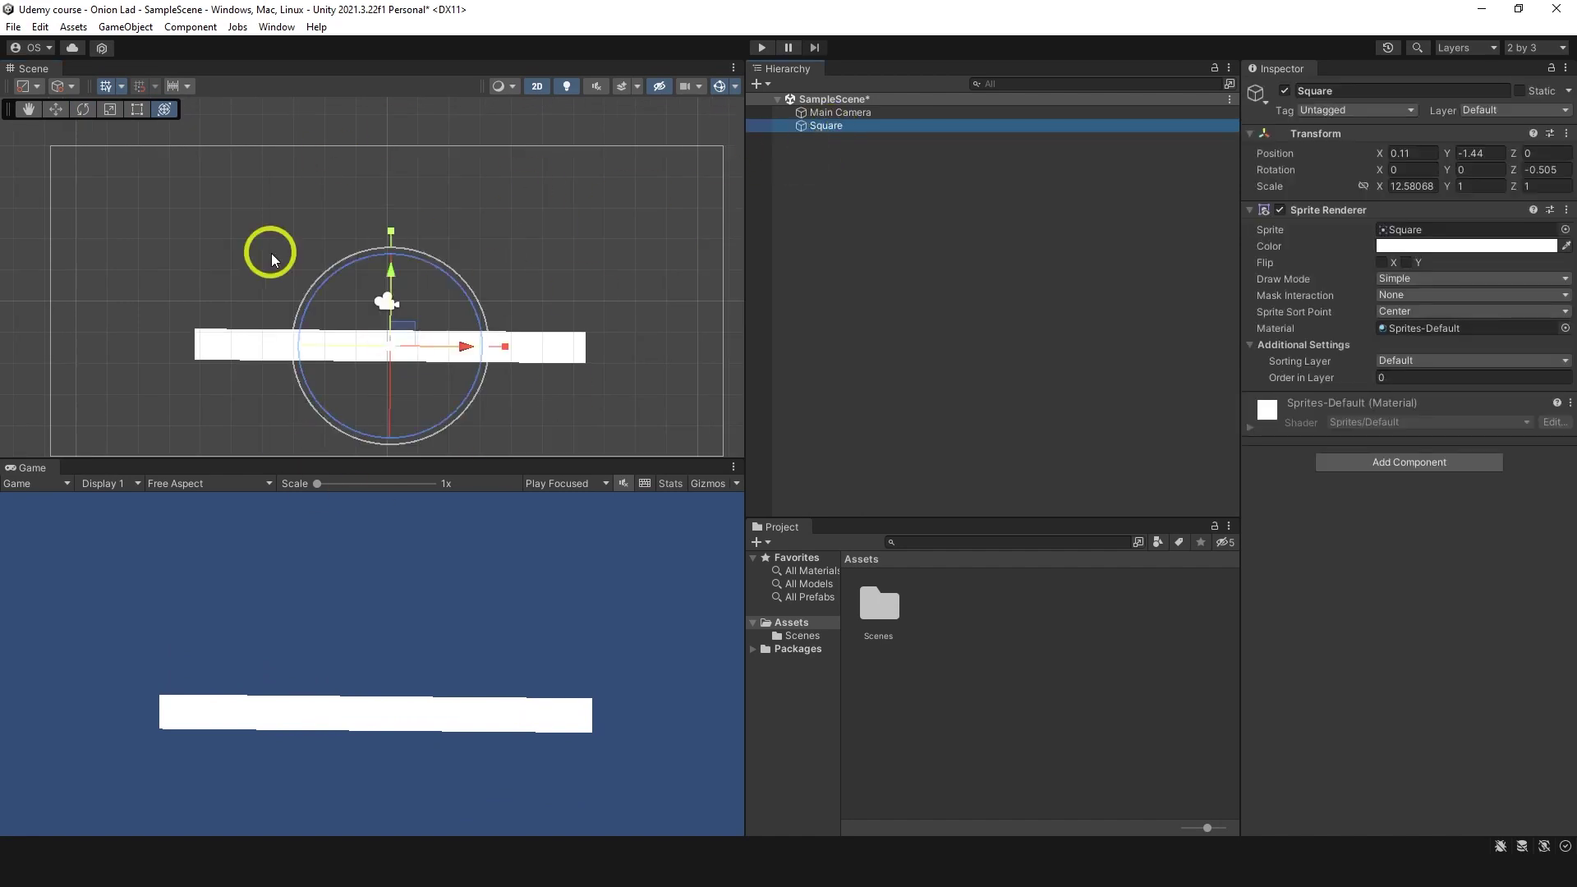
scroll(483, 264, down, 1)
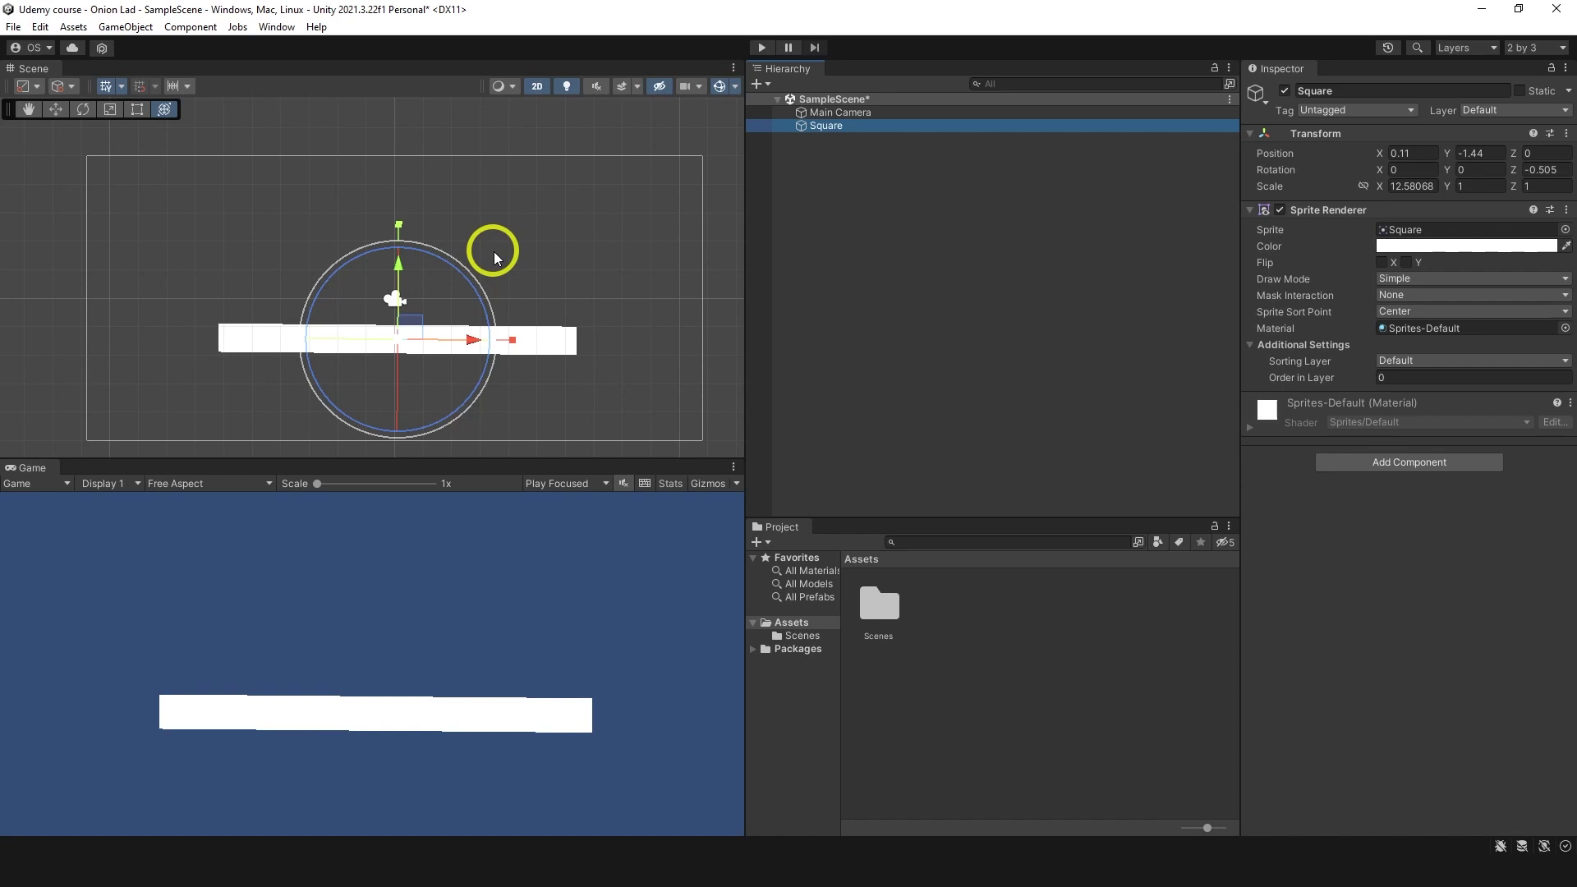
Step: Reset the Square's Transform to default position, rotation and scale
click(1567, 133)
click(1496, 153)
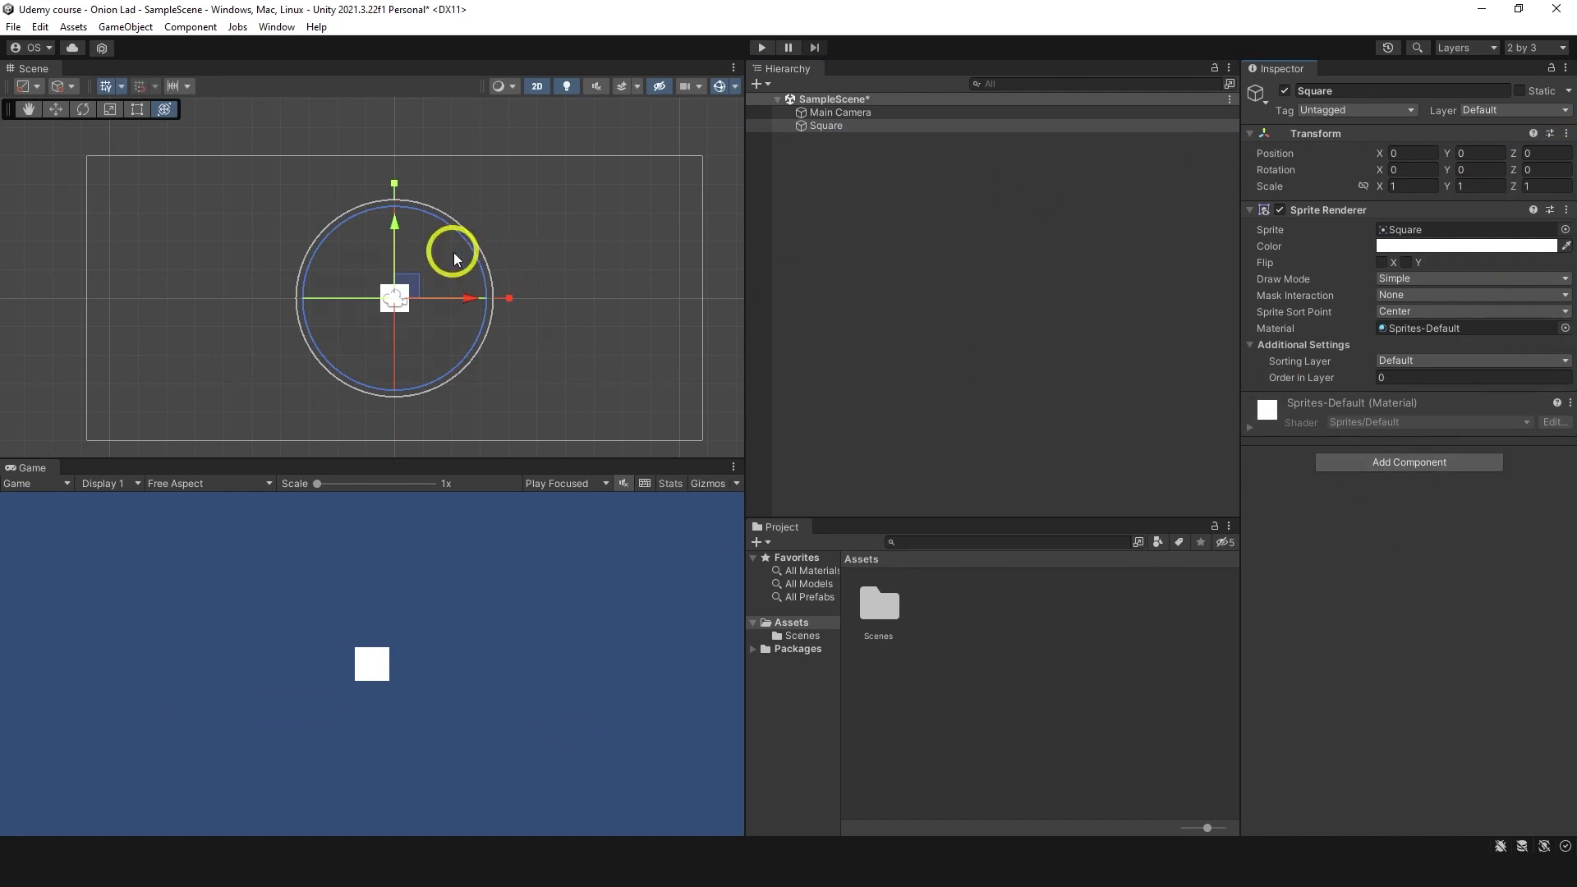
click(551, 220)
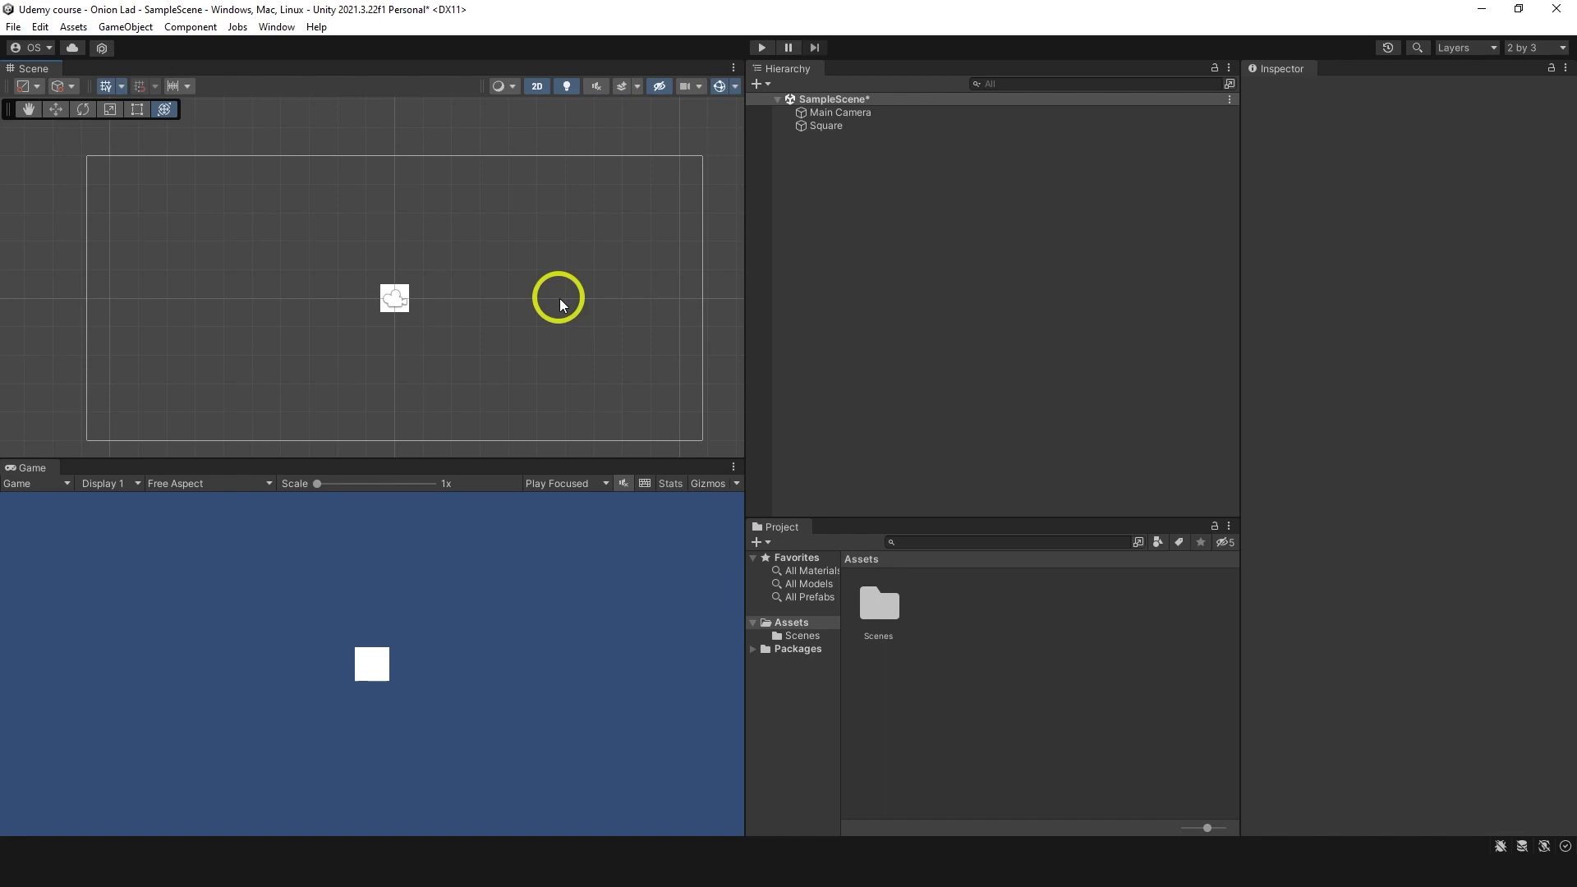
key(ctrl+z)
mouse_move(559, 298)
middle_down()
mouse_move(570, 271)
mouse_move(521, 303)
mouse_move(555, 309)
middle_up()
Step: Move the Square to about -0.76, -0.53 and enlarge it to roughly 2.99 by 2.83, tilted 10.4 degrees
key(w)
drag(405, 275, 484, 233)
key(e)
key(r)
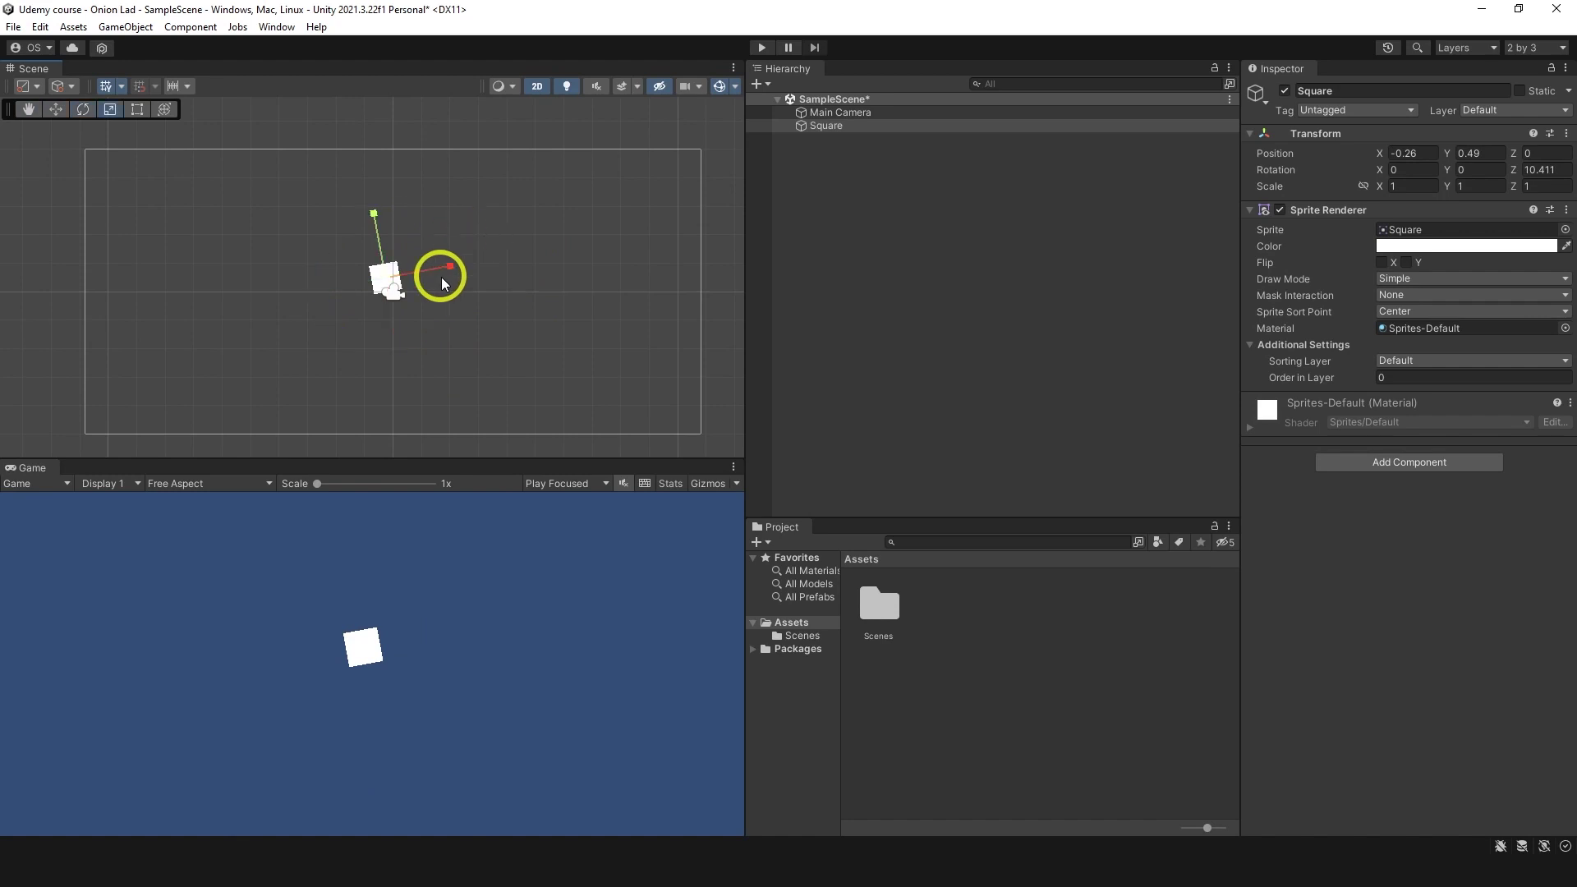
key(t)
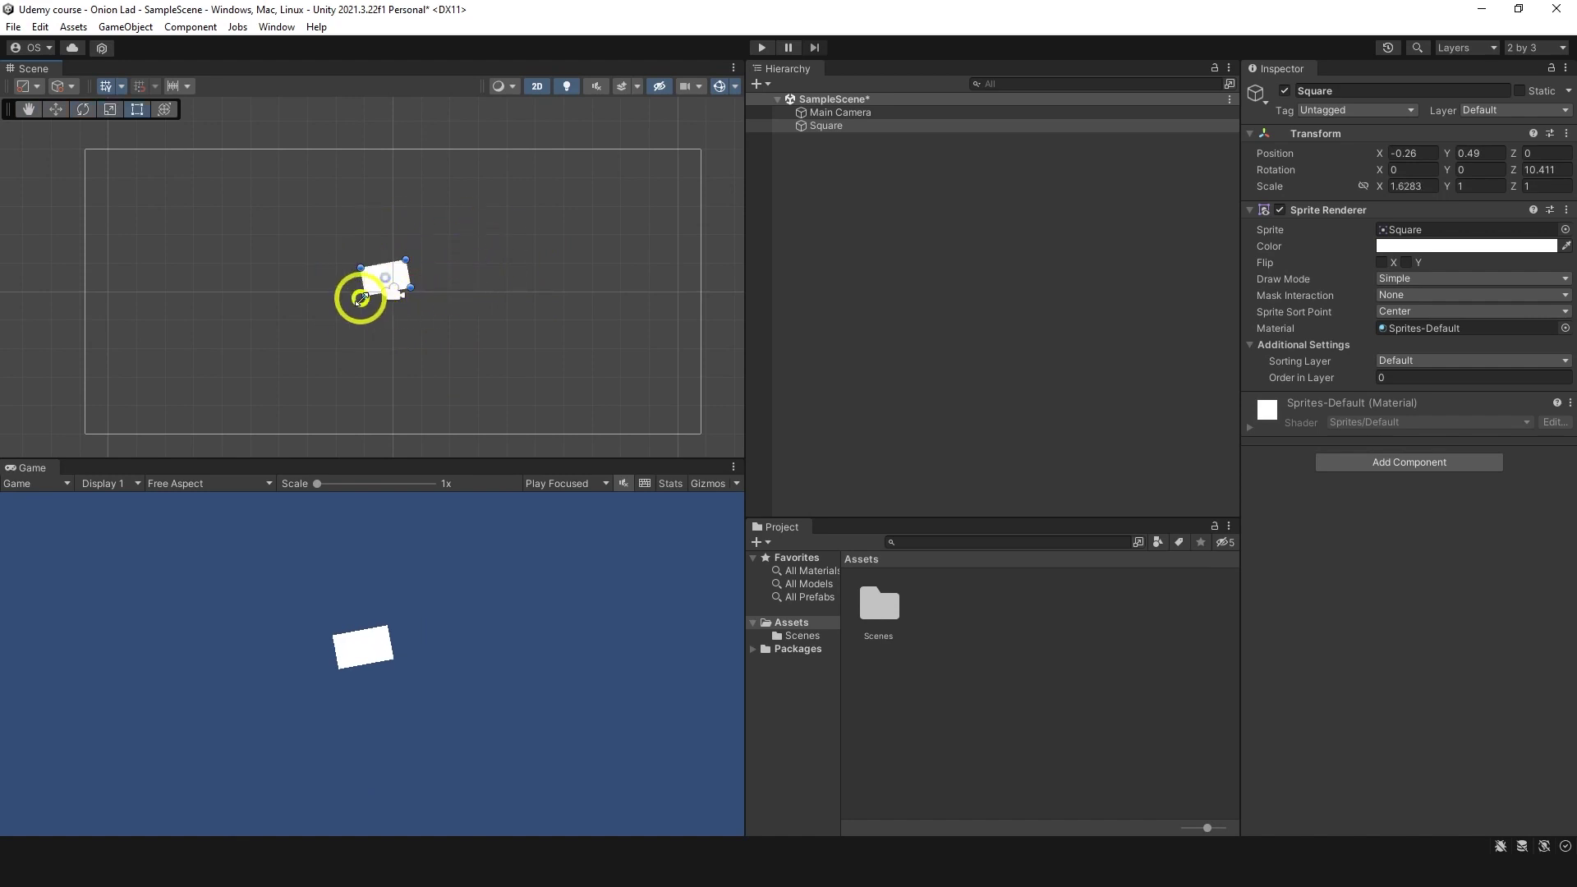
drag(358, 298, 332, 356)
key(y)
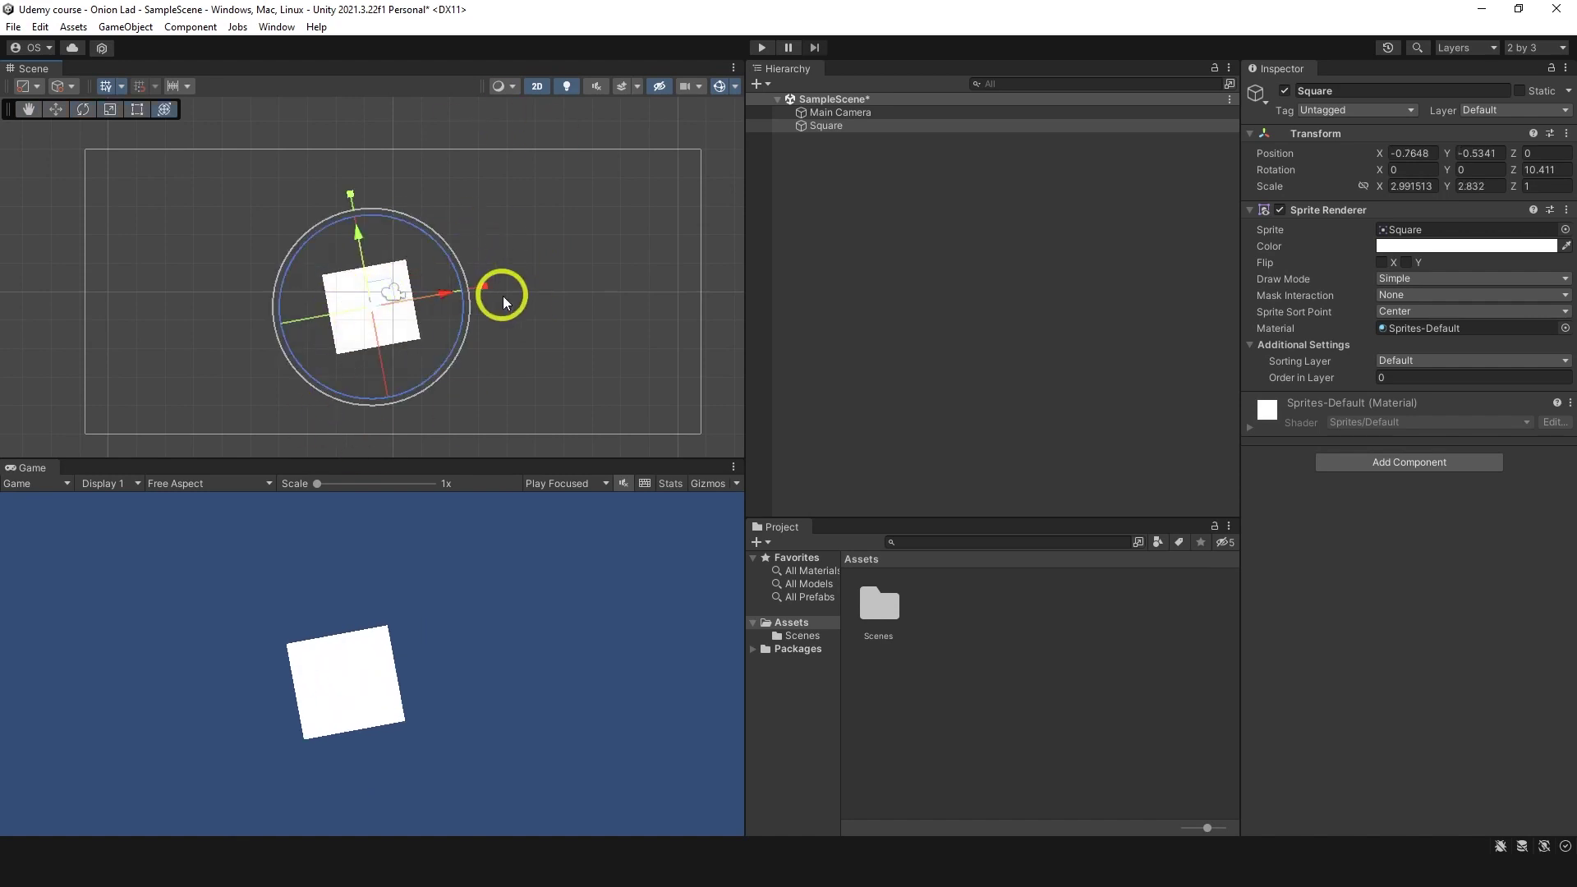
Step: Zoom and pan the Scene view to inspect the enlarged, tilted Square
scroll(627, 258, down, 1)
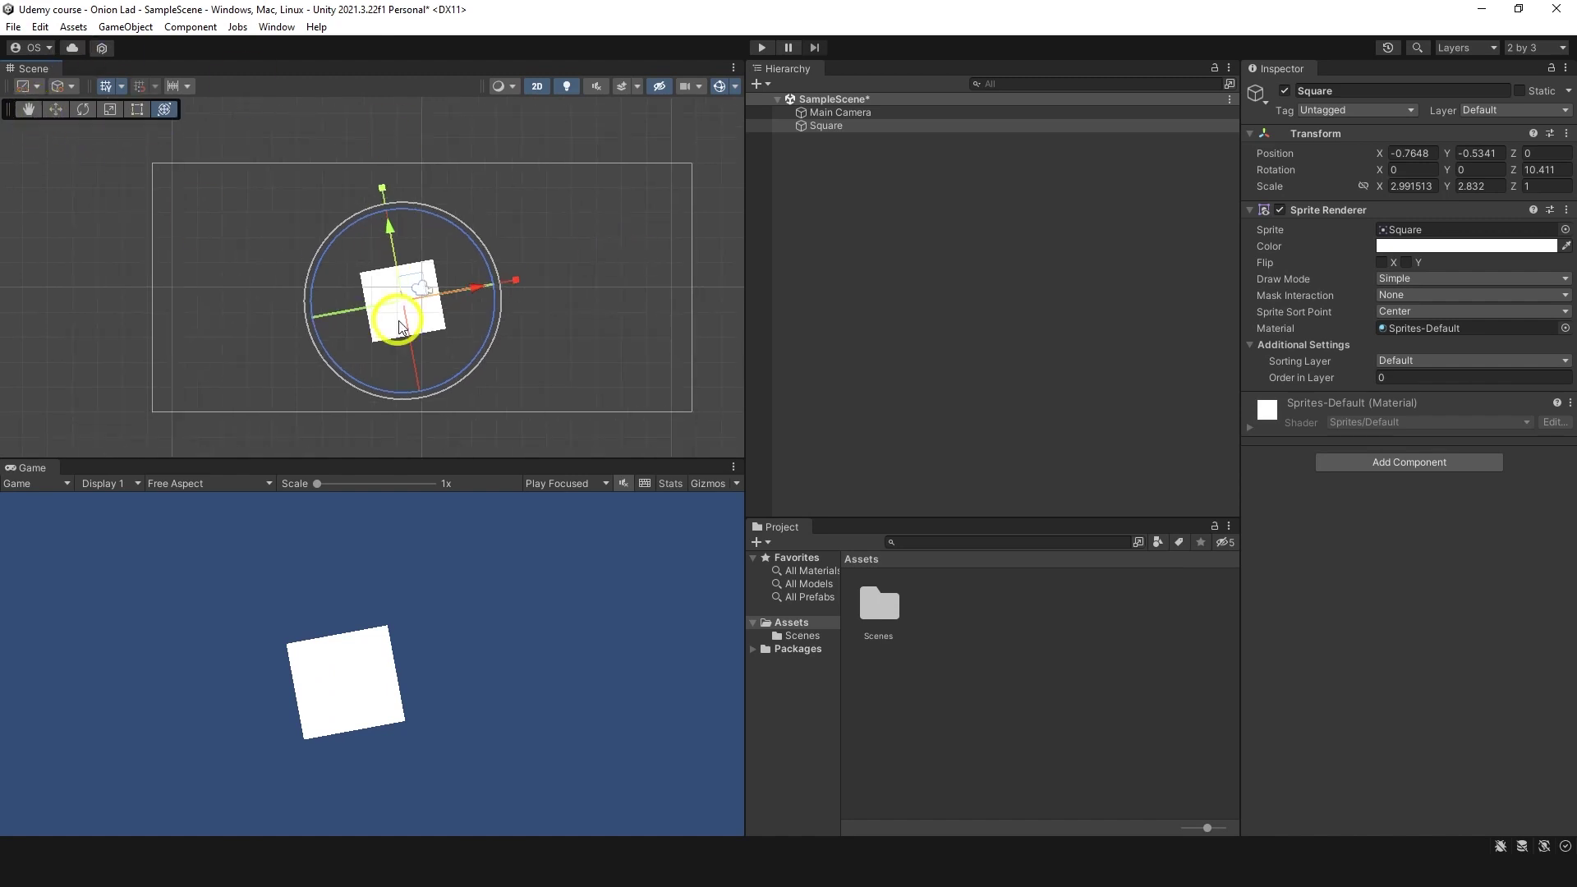
click(564, 265)
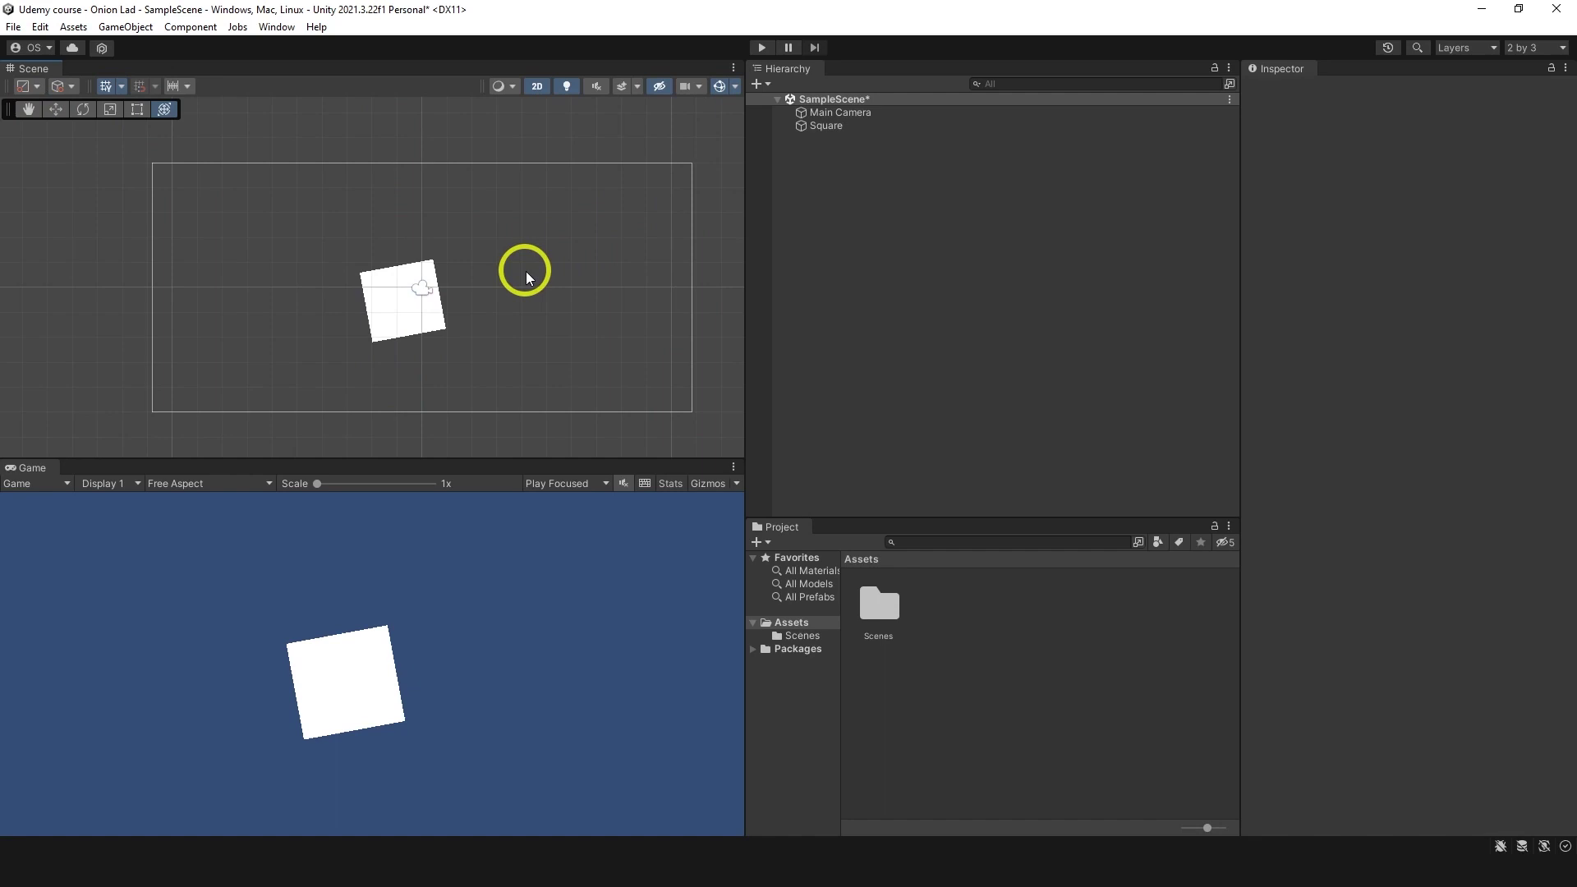
scroll(526, 271, down, 2)
scroll(526, 271, up, 3)
scroll(526, 271, down, 2)
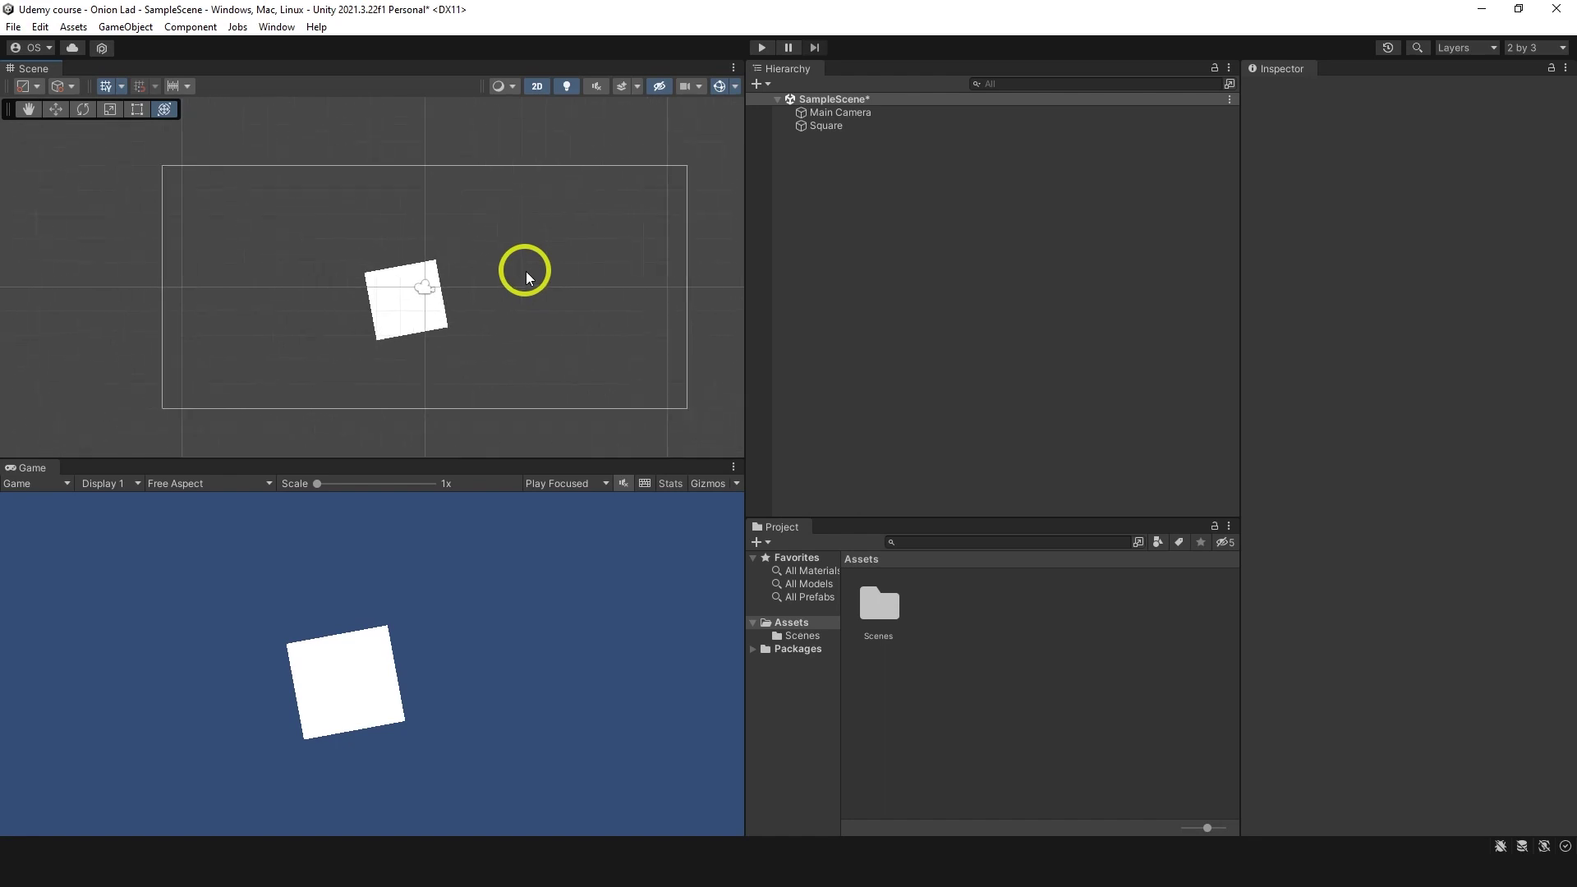
scroll(526, 271, up, 2)
middle_drag(564, 284, 588, 232)
scroll(578, 246, down, 1)
Step: Reset the Square's Transform back to position 0,0,0, rotation 0 and scale 1
click(838, 125)
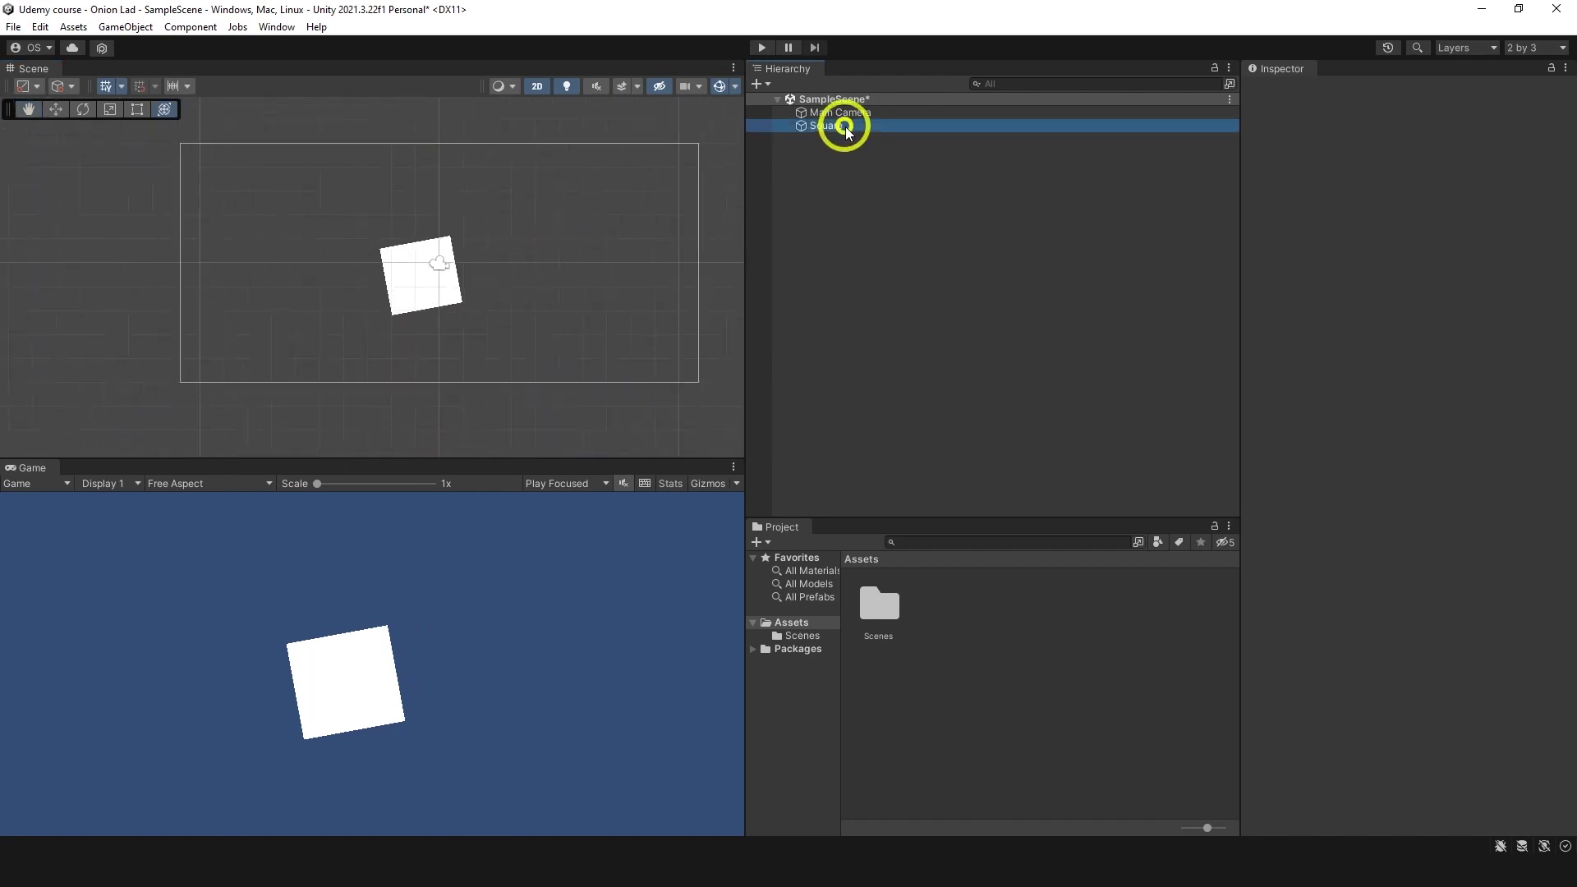
click(1559, 138)
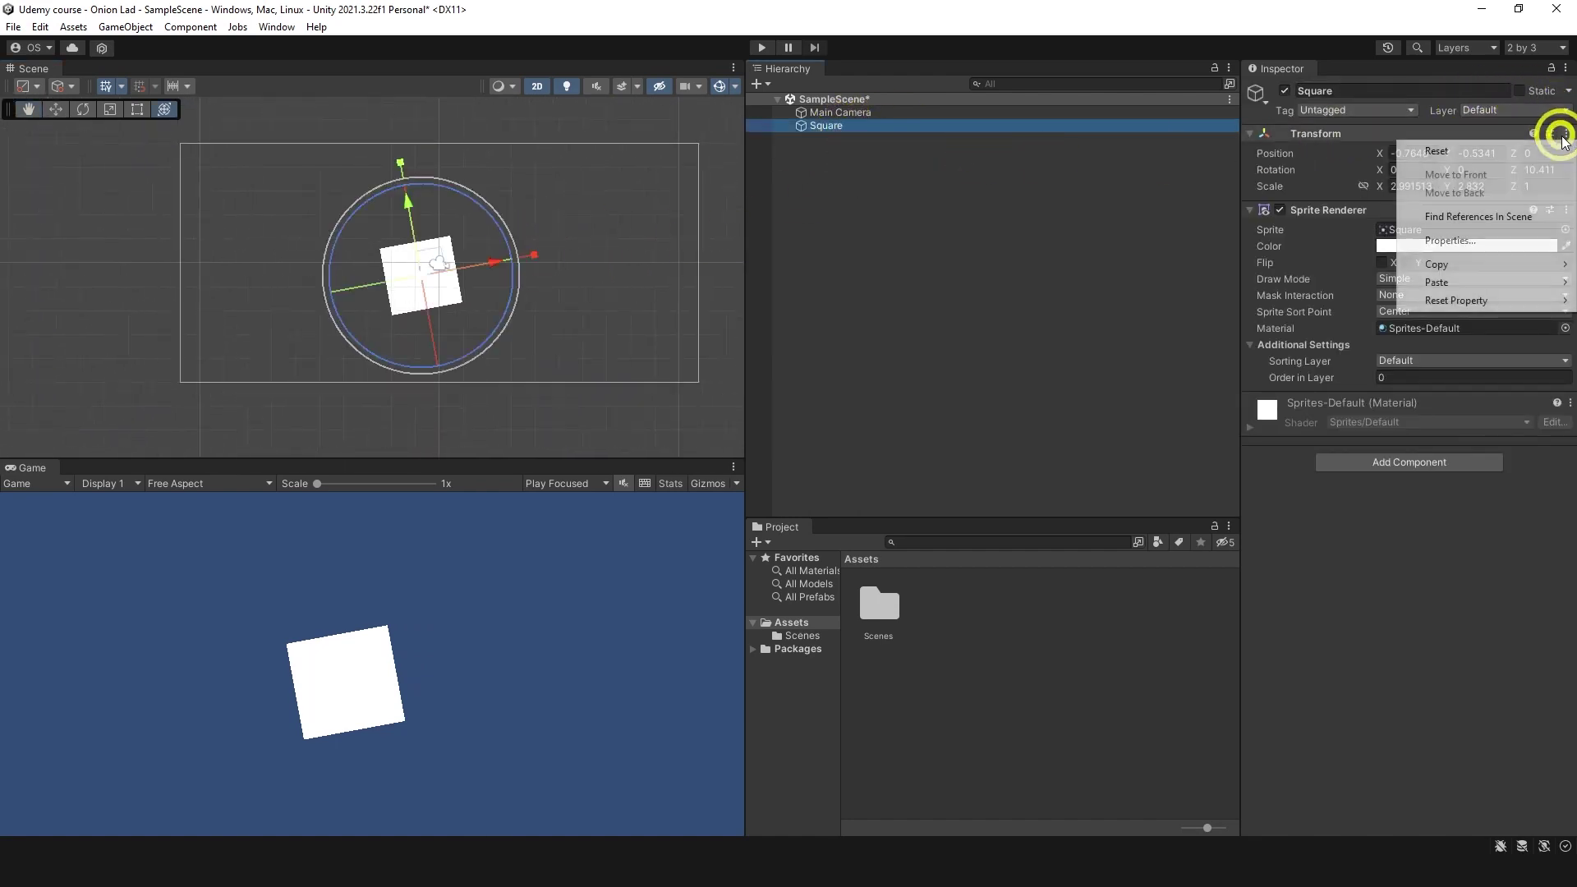
click(1506, 147)
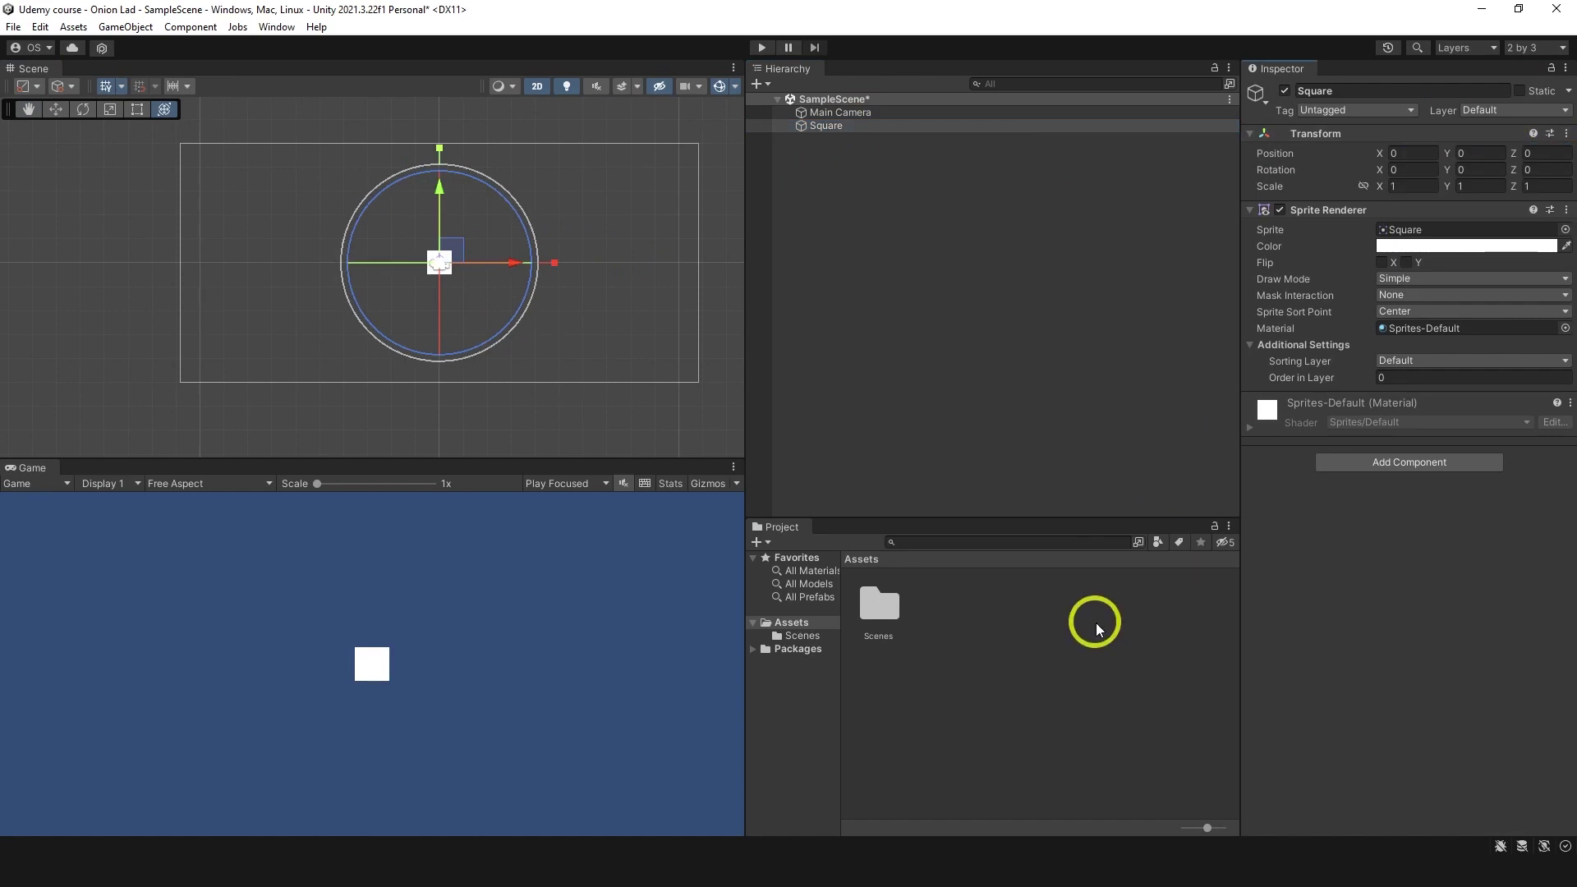